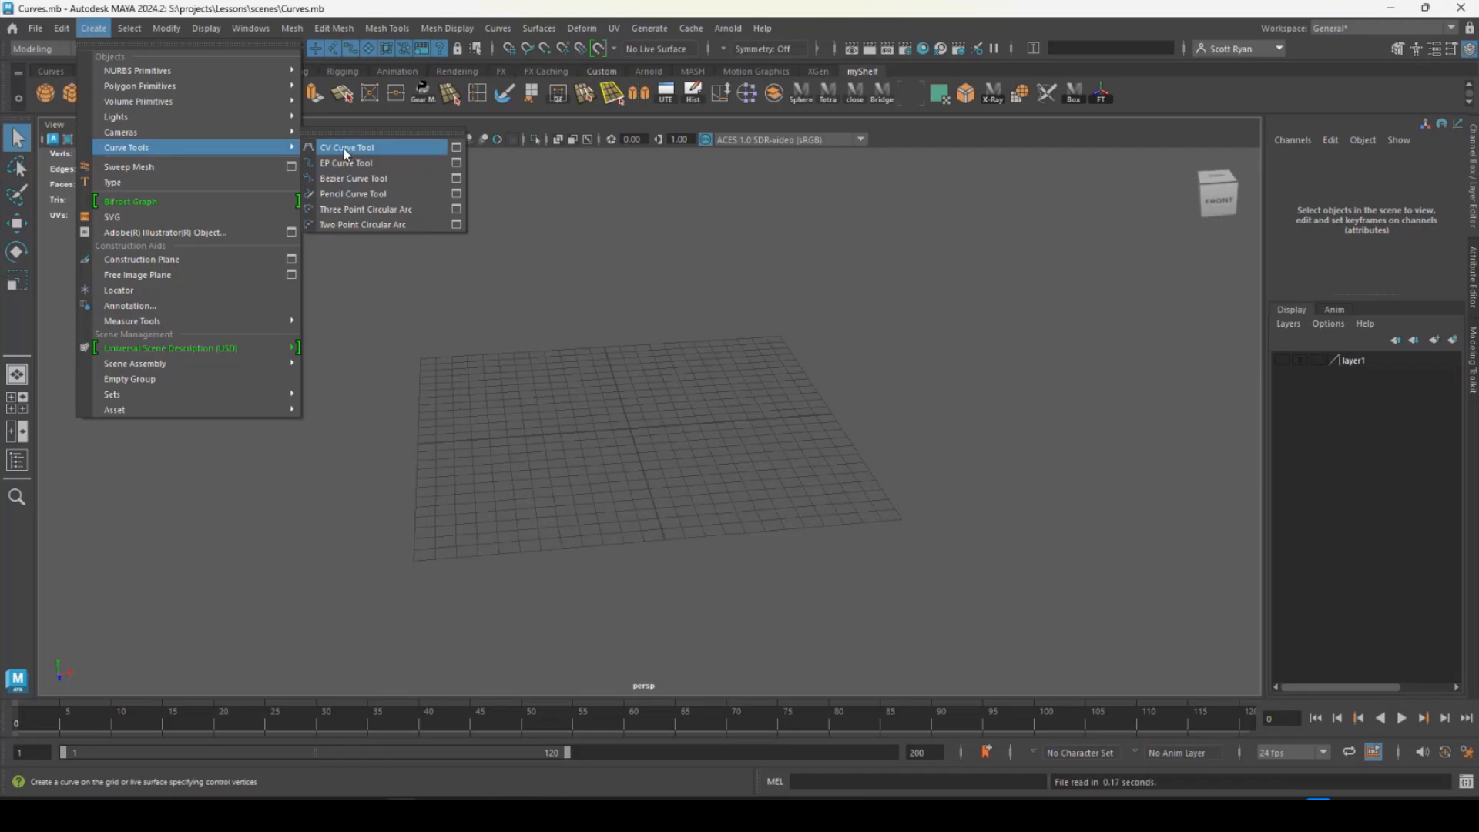
# - Draw an open arch-shaped CV curve with six control vertices around the grid, using the CV Curve Tool
pyautogui.click(345, 152)
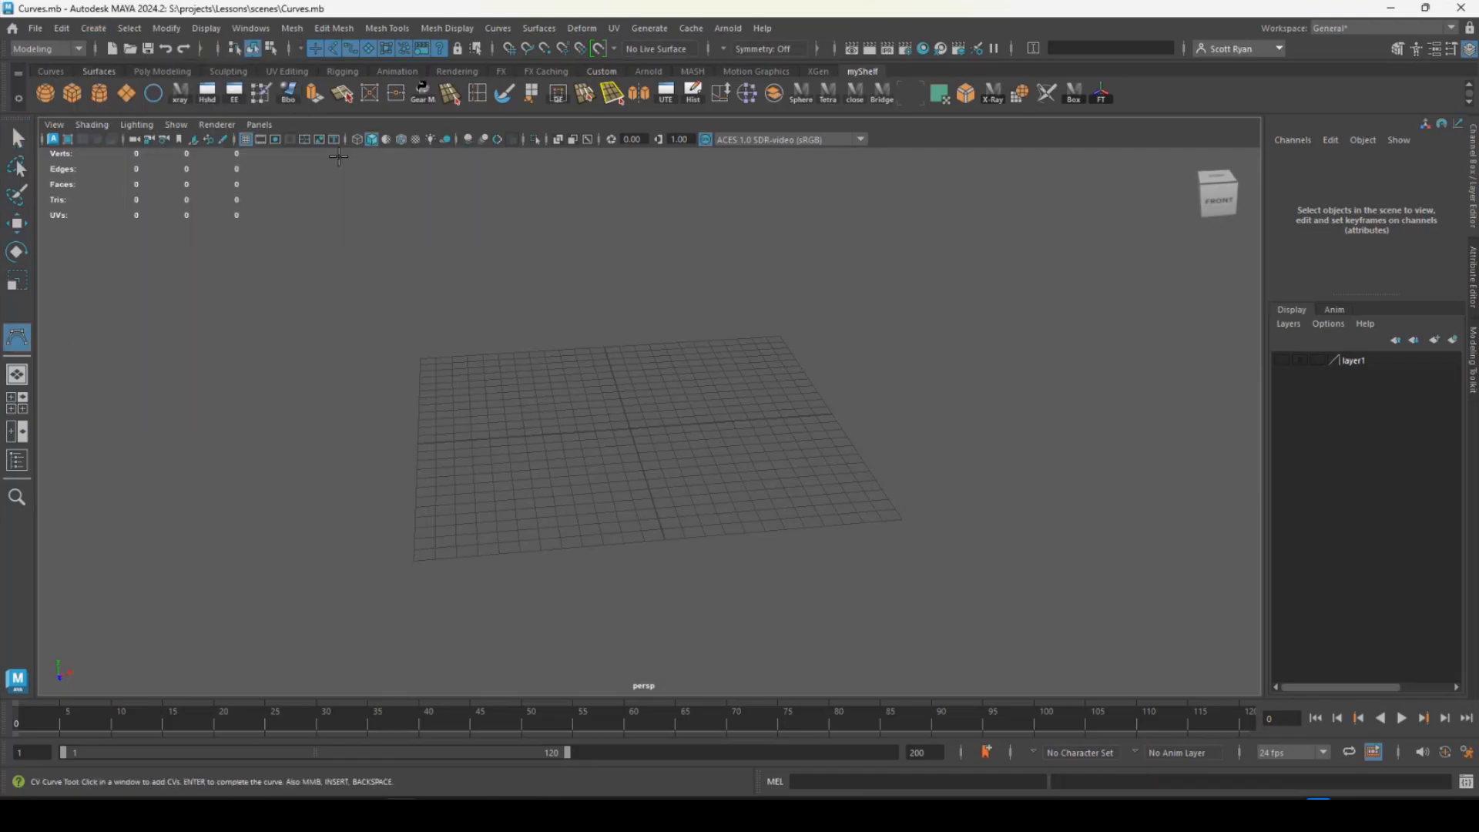
pyautogui.click(385, 526)
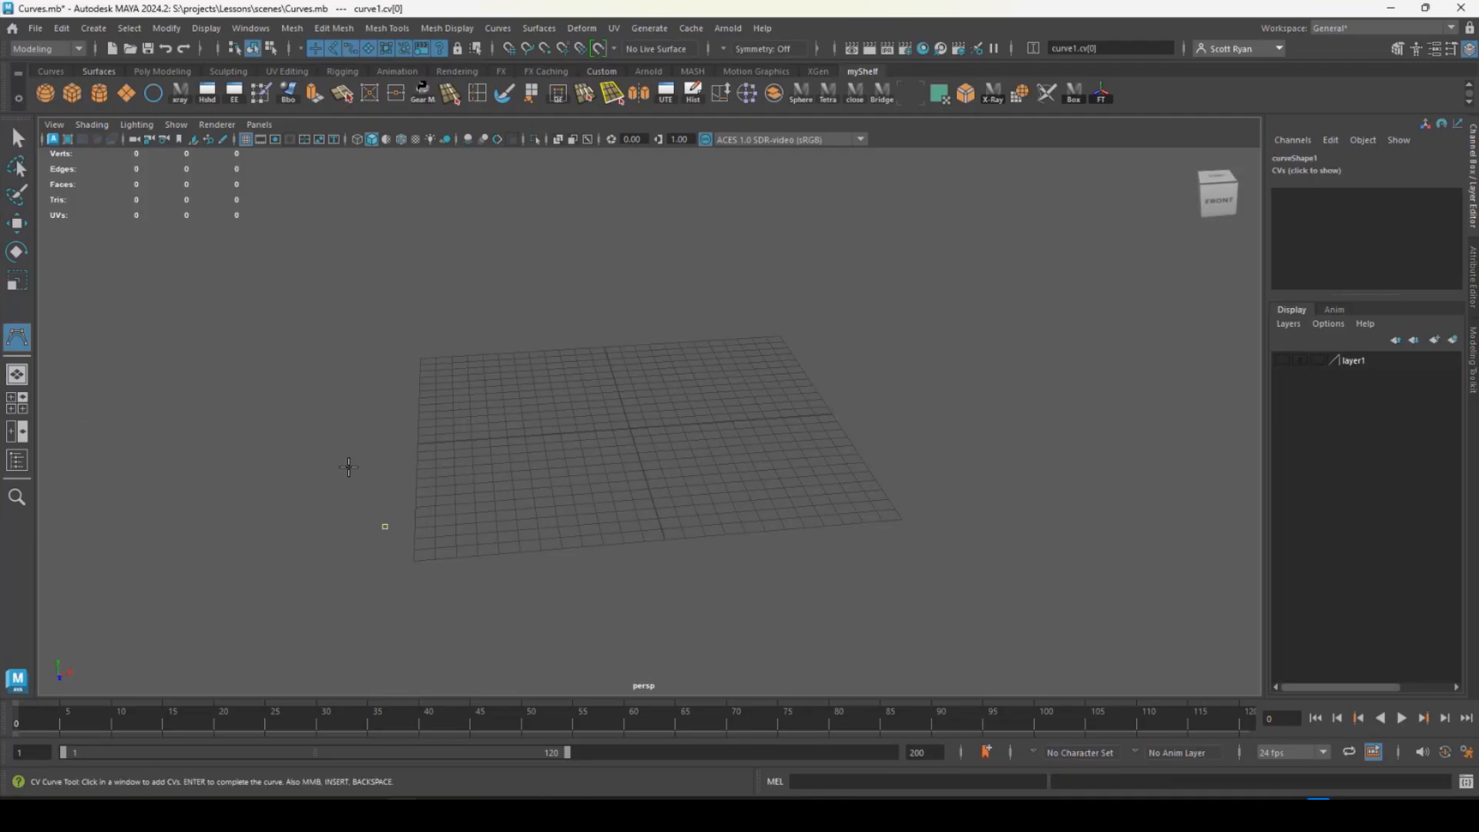
pyautogui.click(331, 418)
pyautogui.click(458, 329)
pyautogui.click(667, 317)
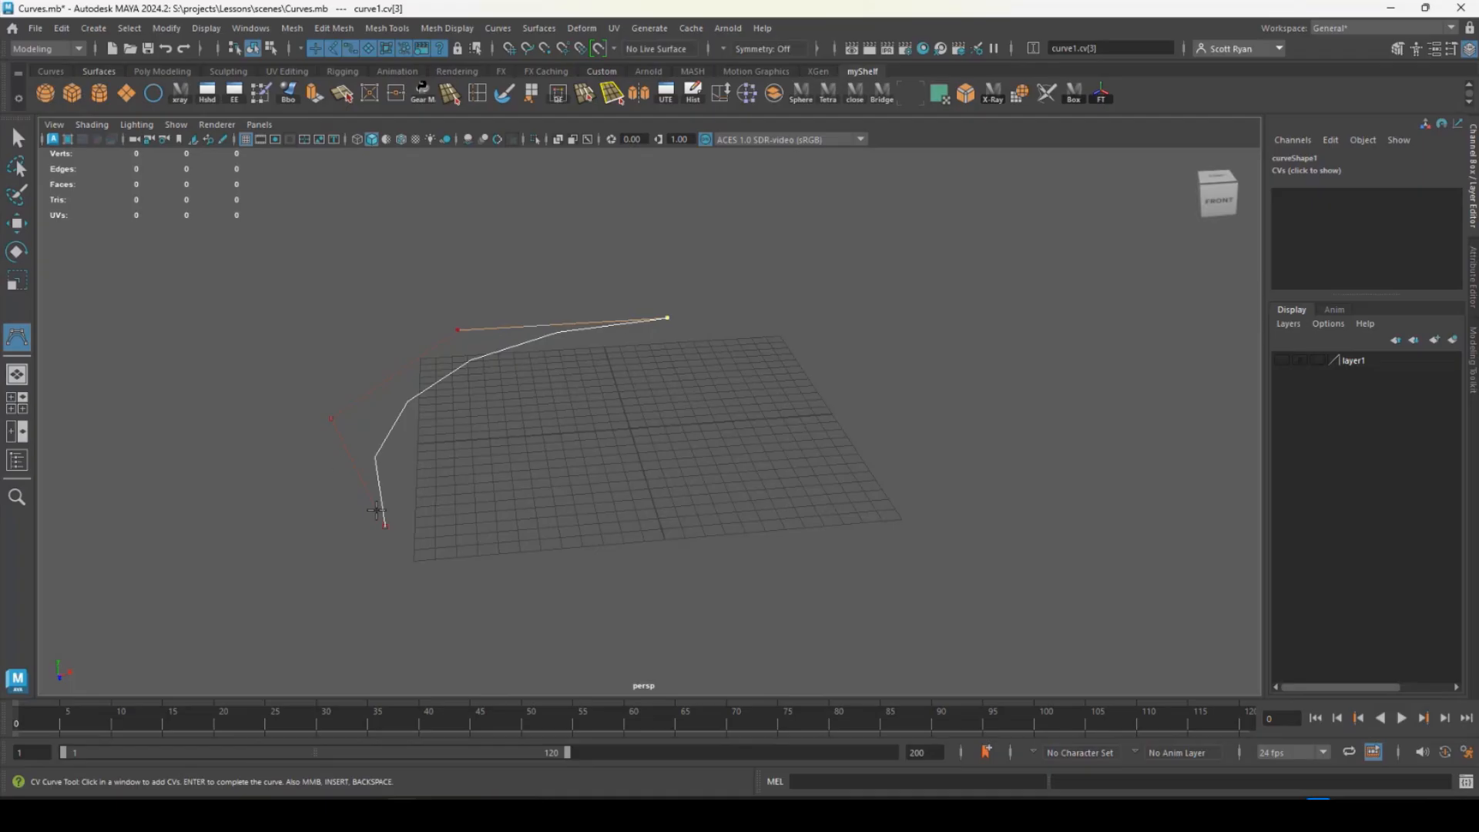
pyautogui.click(796, 397)
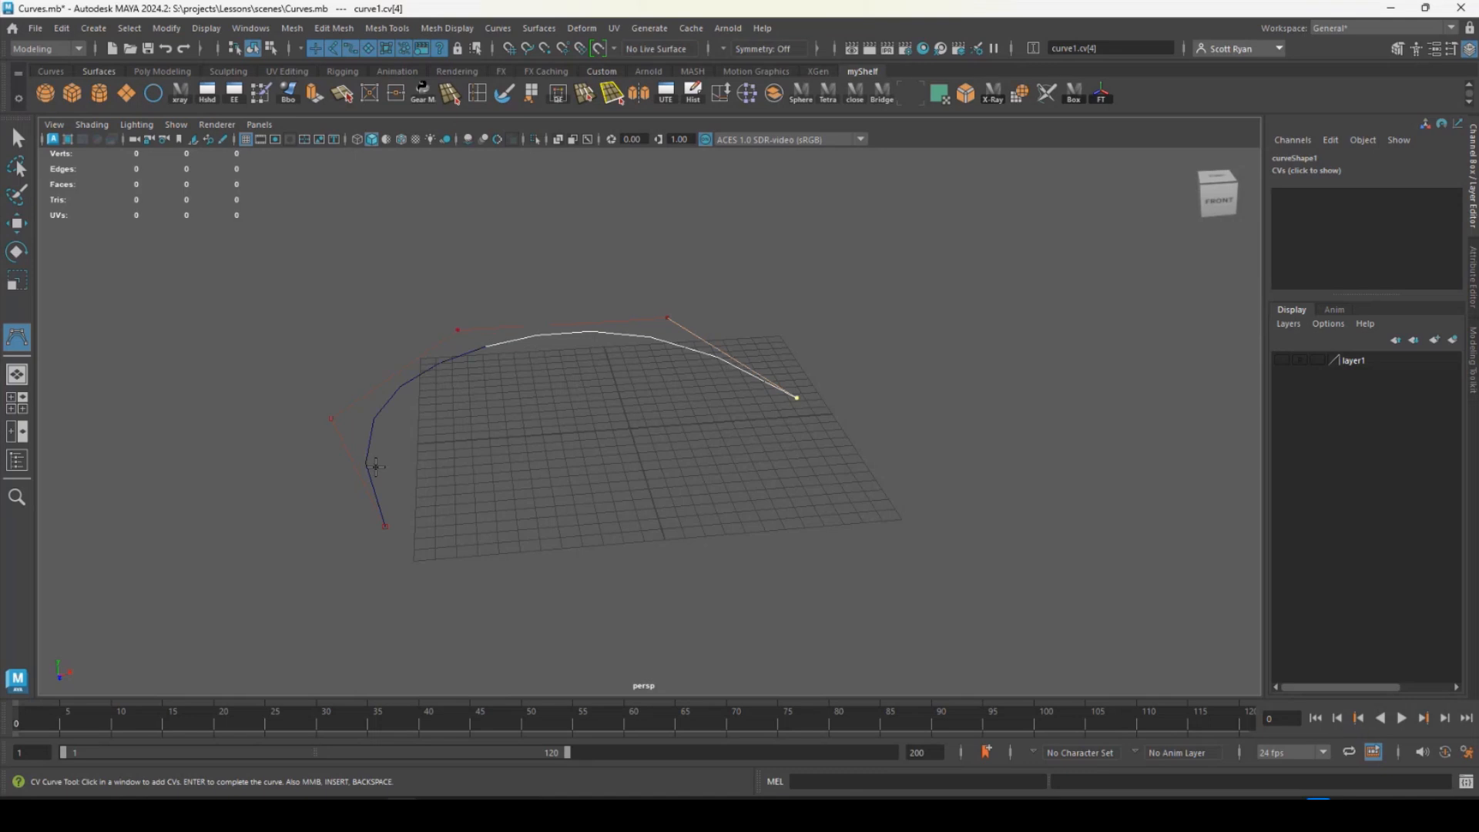
pyautogui.click(762, 523)
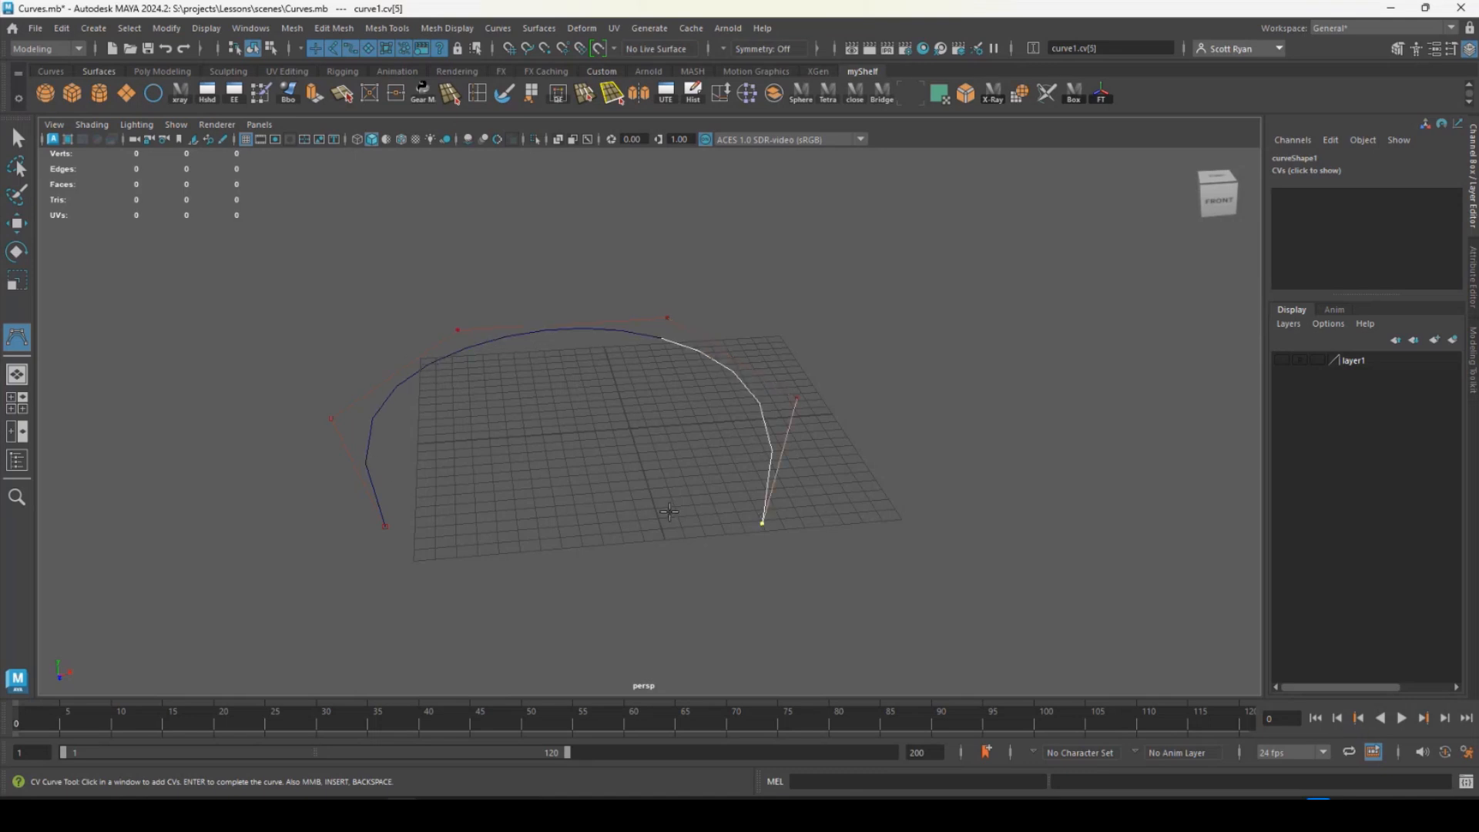
pyautogui.press('Return')
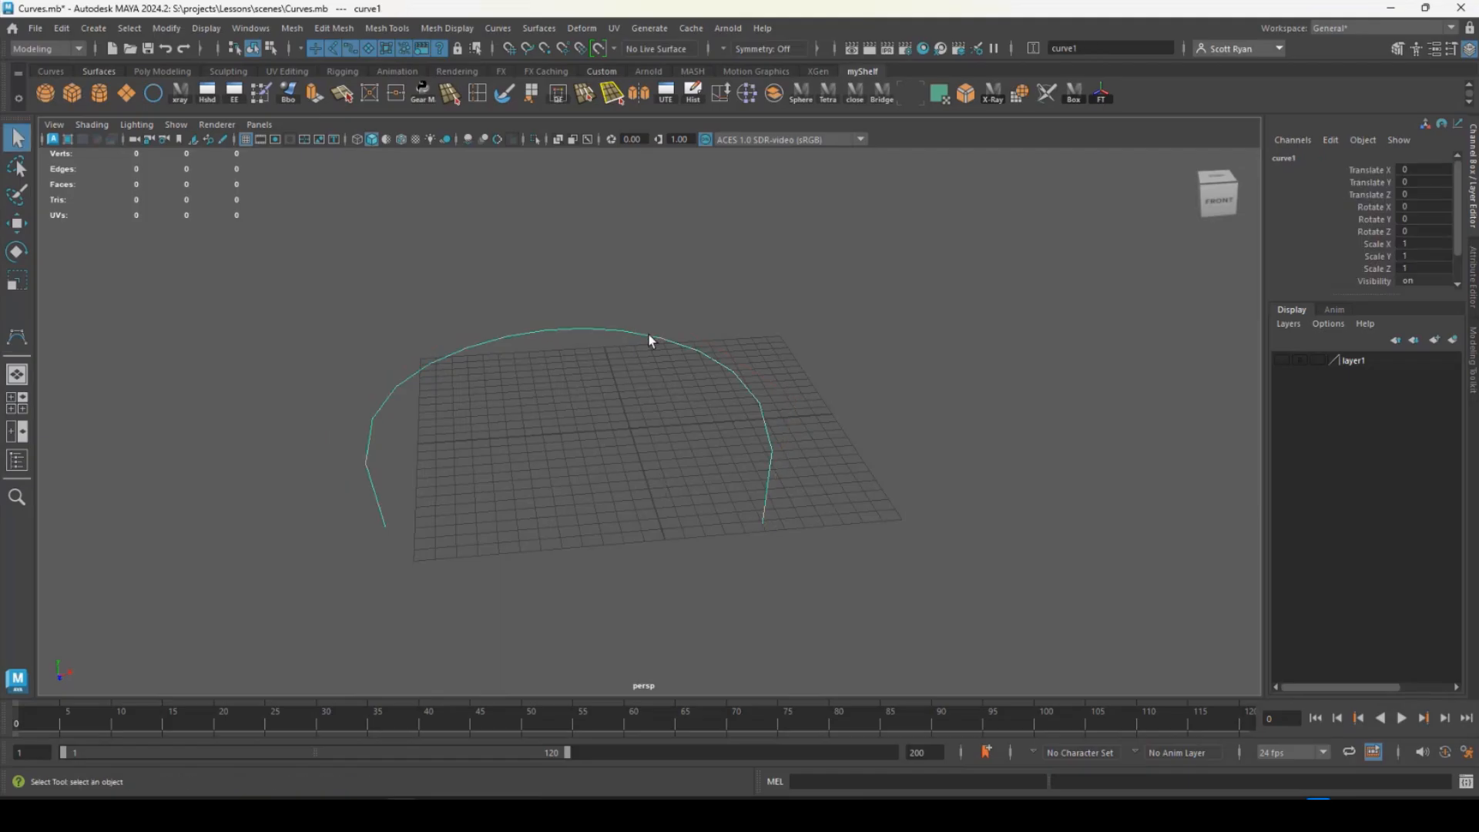
# - Move the CV curve's second control vertex outward along X, adjust it along Z, and raise it to about 8.2 in Y
pyautogui.moveTo(648, 334); pyautogui.dragTo(565, 336, button='right')
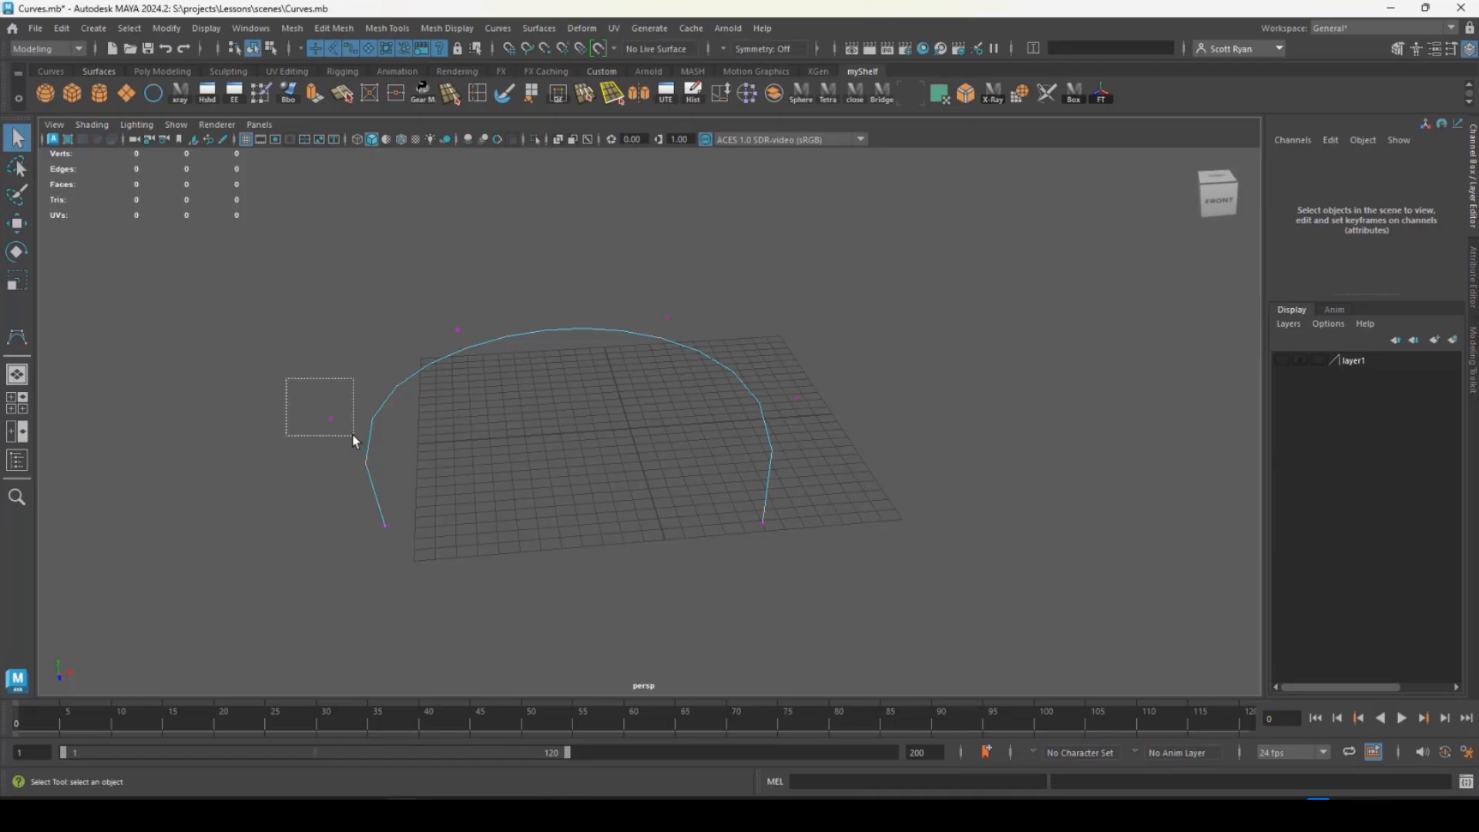
pyautogui.moveTo(353, 436); pyautogui.dragTo(334, 453)
pyautogui.press('w')
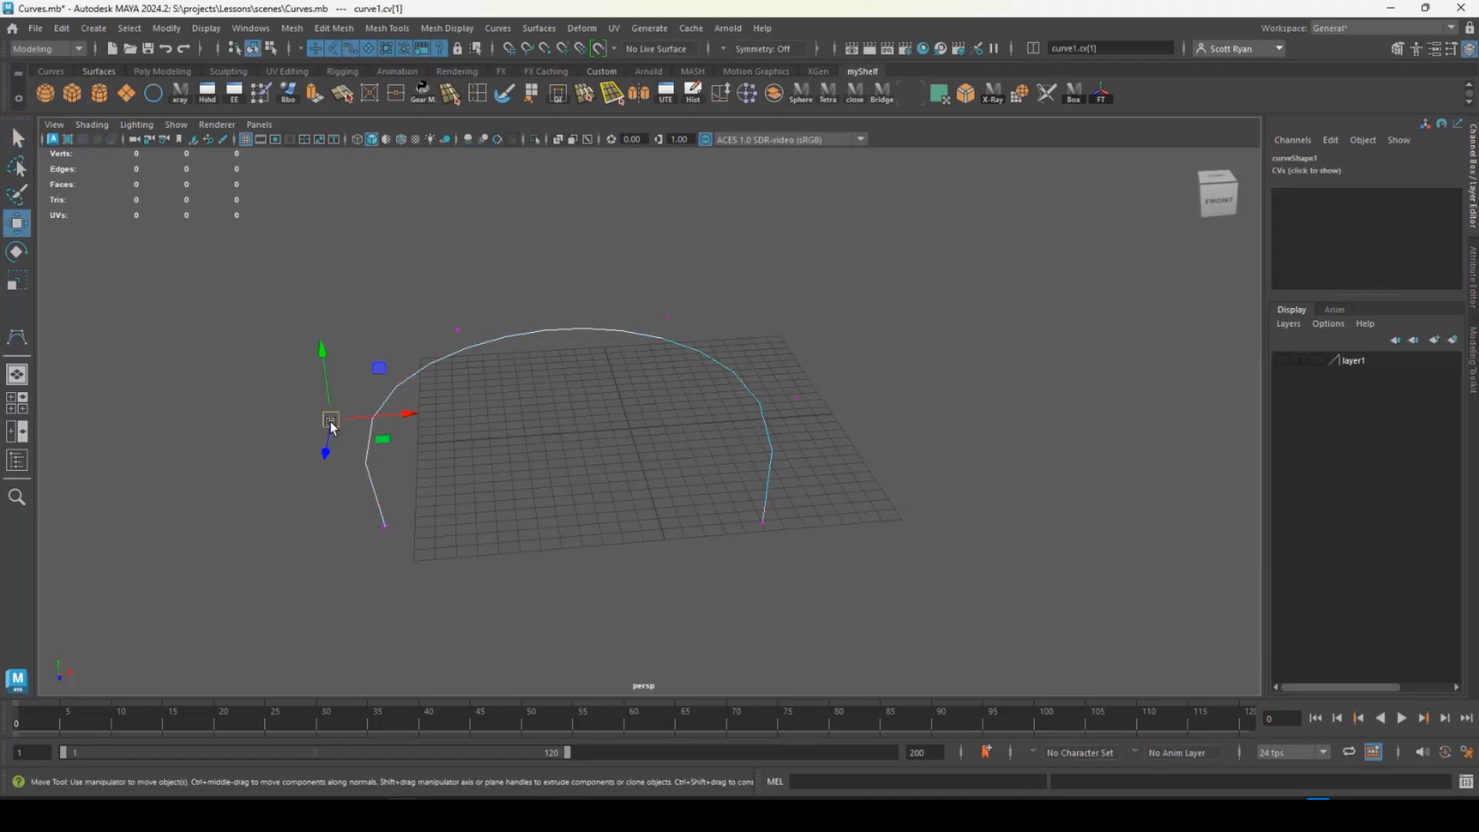
pyautogui.moveTo(409, 419); pyautogui.dragTo(352, 418)
pyautogui.moveTo(275, 462); pyautogui.dragTo(287, 423)
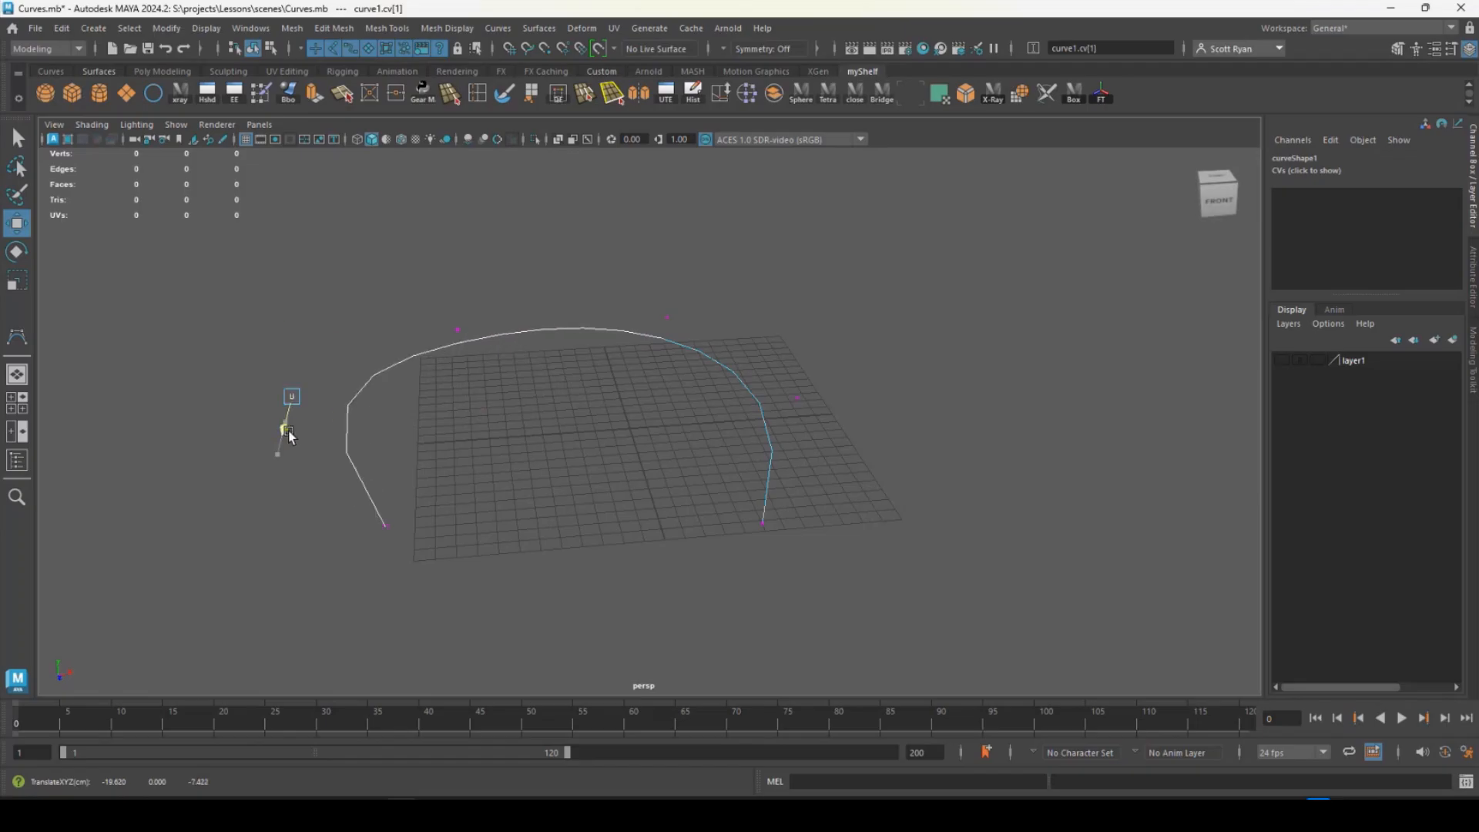
pyautogui.keyDown('alt'); pyautogui.moveTo(452, 439); pyautogui.dragTo(585, 439); pyautogui.keyUp('alt')
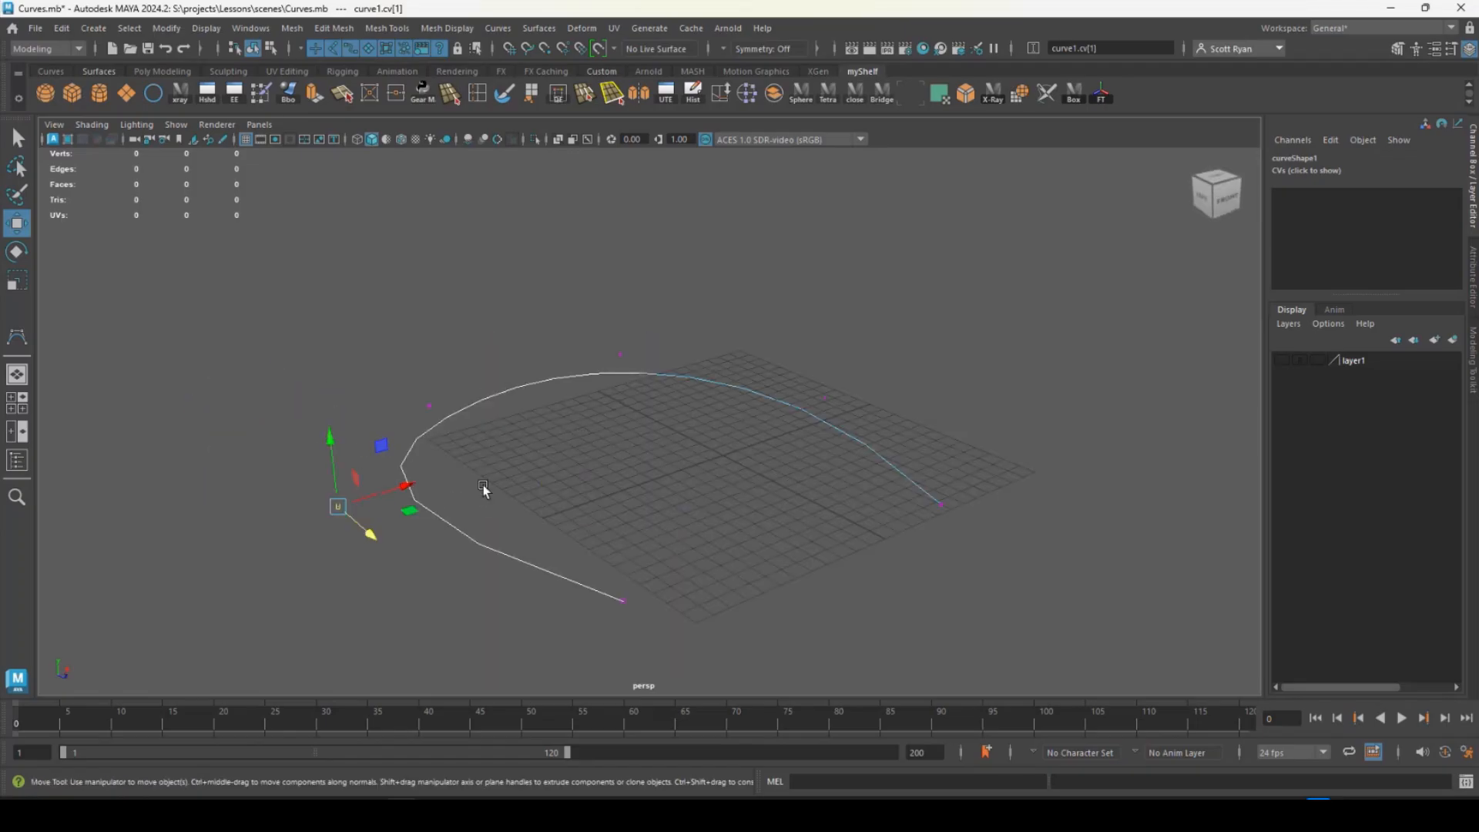
pyautogui.moveTo(330, 429); pyautogui.dragTo(304, 262, button='middle')
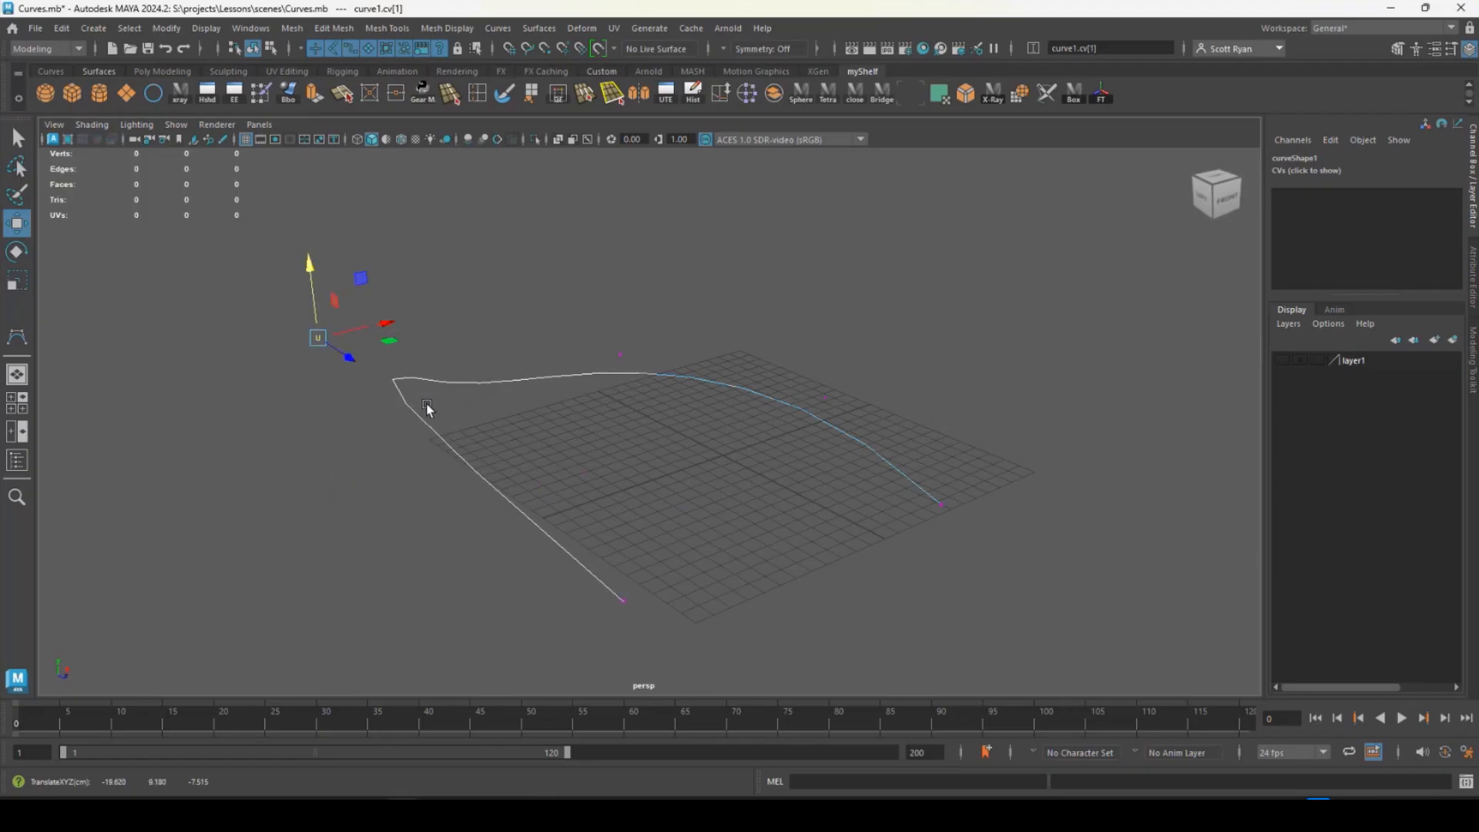
pyautogui.moveTo(525, 445)
pyautogui.keyDown('alt'); pyautogui.mouseDown()
pyautogui.moveTo(478, 414)
pyautogui.moveTo(627, 539)
pyautogui.moveTo(501, 485)
pyautogui.moveTo(370, 459)
pyautogui.moveTo(616, 459)
pyautogui.moveTo(710, 485)
pyautogui.moveTo(571, 472)
pyautogui.moveTo(530, 449)
pyautogui.mouseUp(); pyautogui.keyUp('alt')
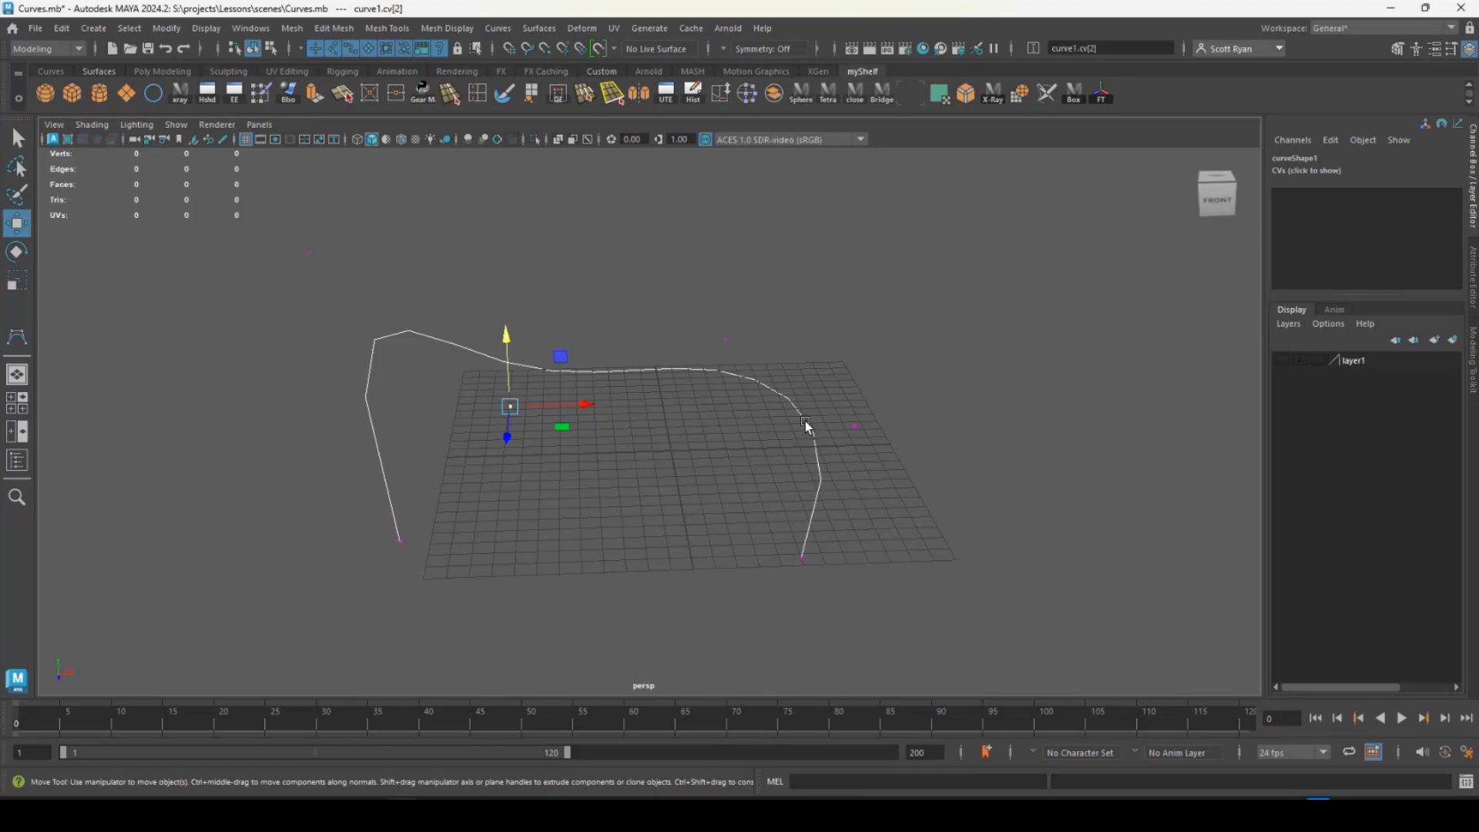
# - Return the CV curve to object selection and delete it
pyautogui.moveTo(806, 421); pyautogui.dragTo(875, 380, button='right')
pyautogui.press('Delete')
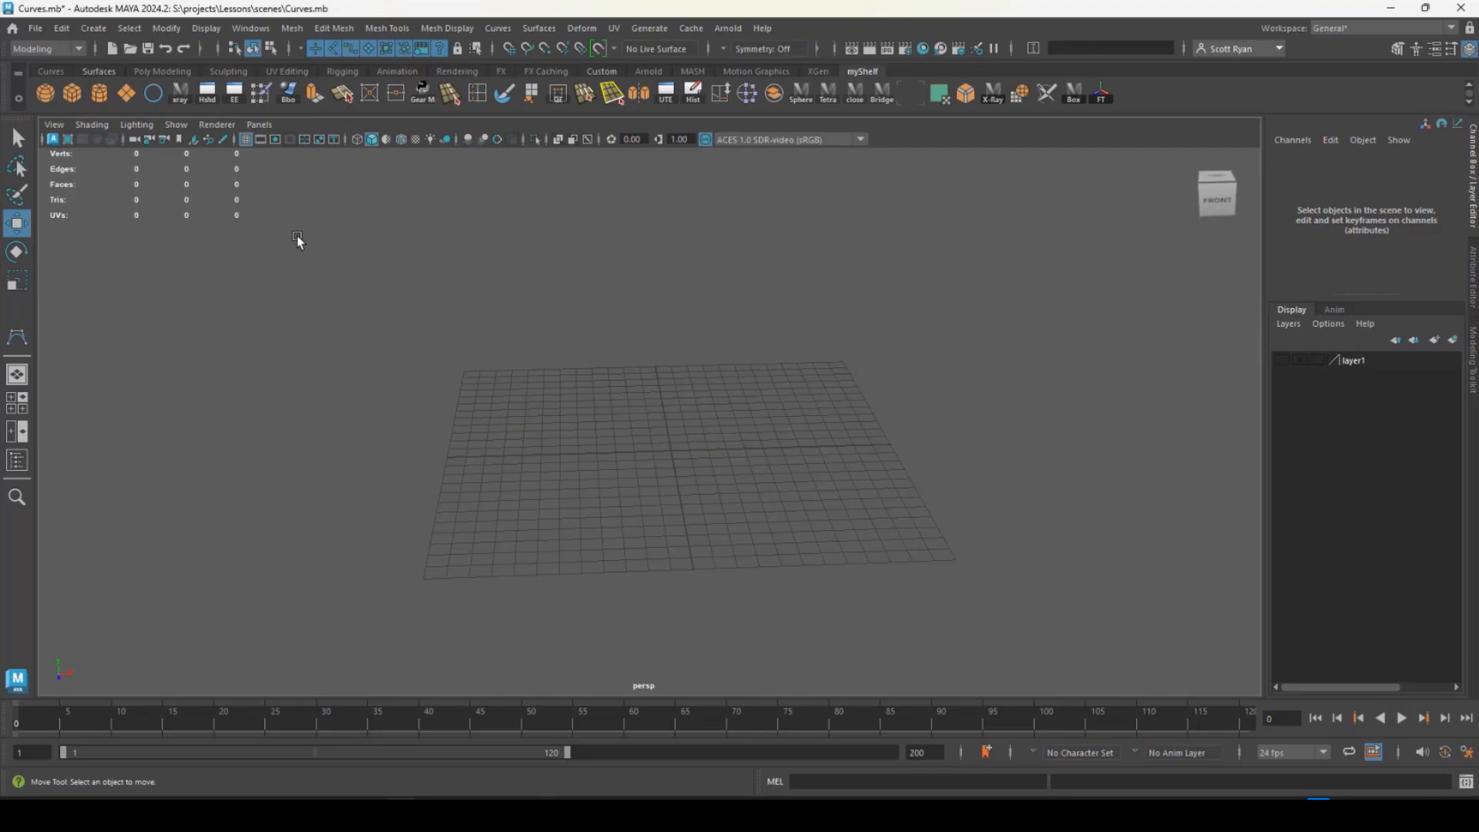
# - Draw an inward spiral of eleven edit points on the grid with the EP Curve Tool and finish the curve
pyautogui.click(106, 30)
pyautogui.moveTo(193, 147)
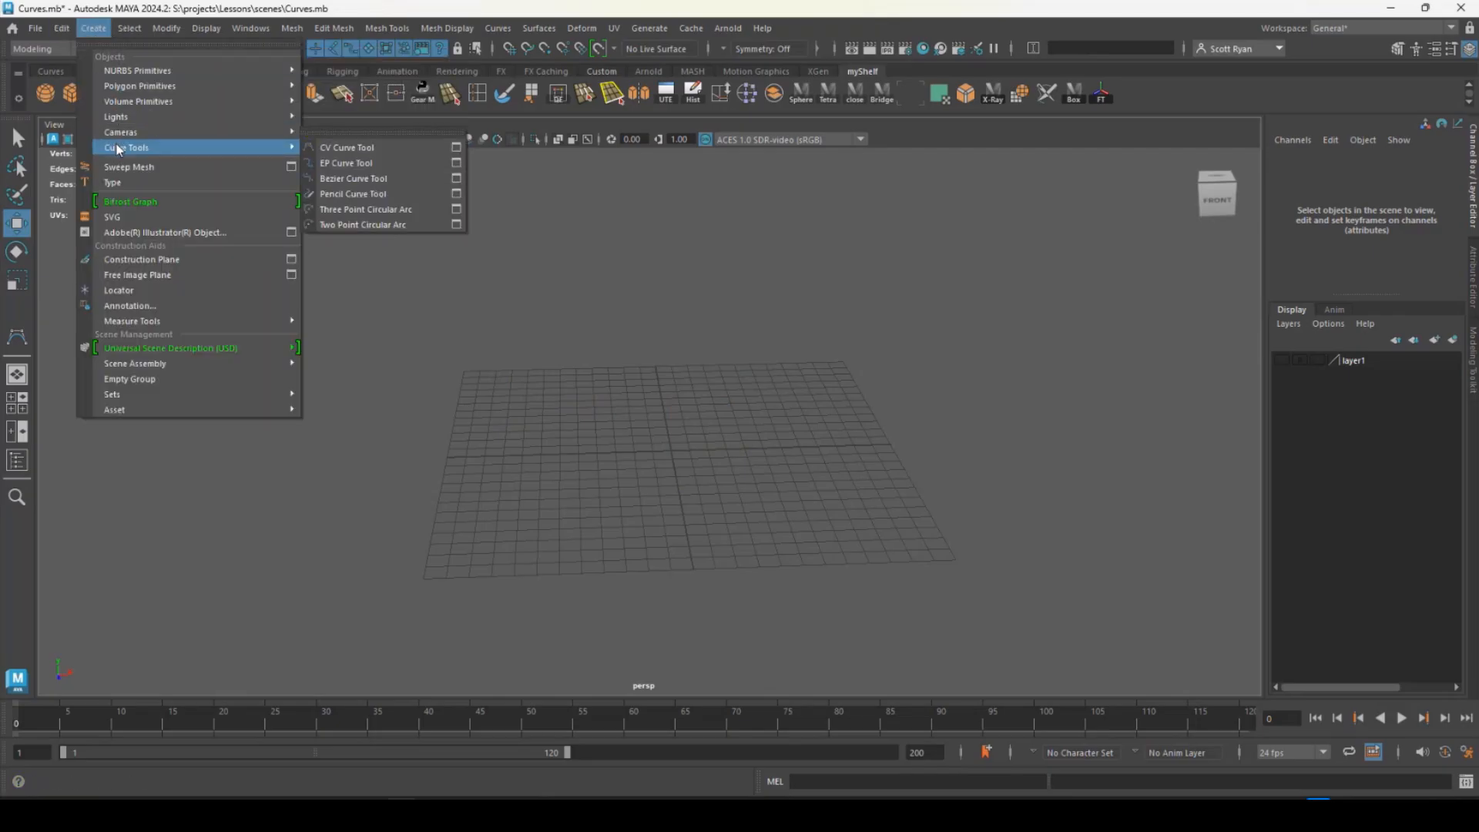
pyautogui.click(349, 164)
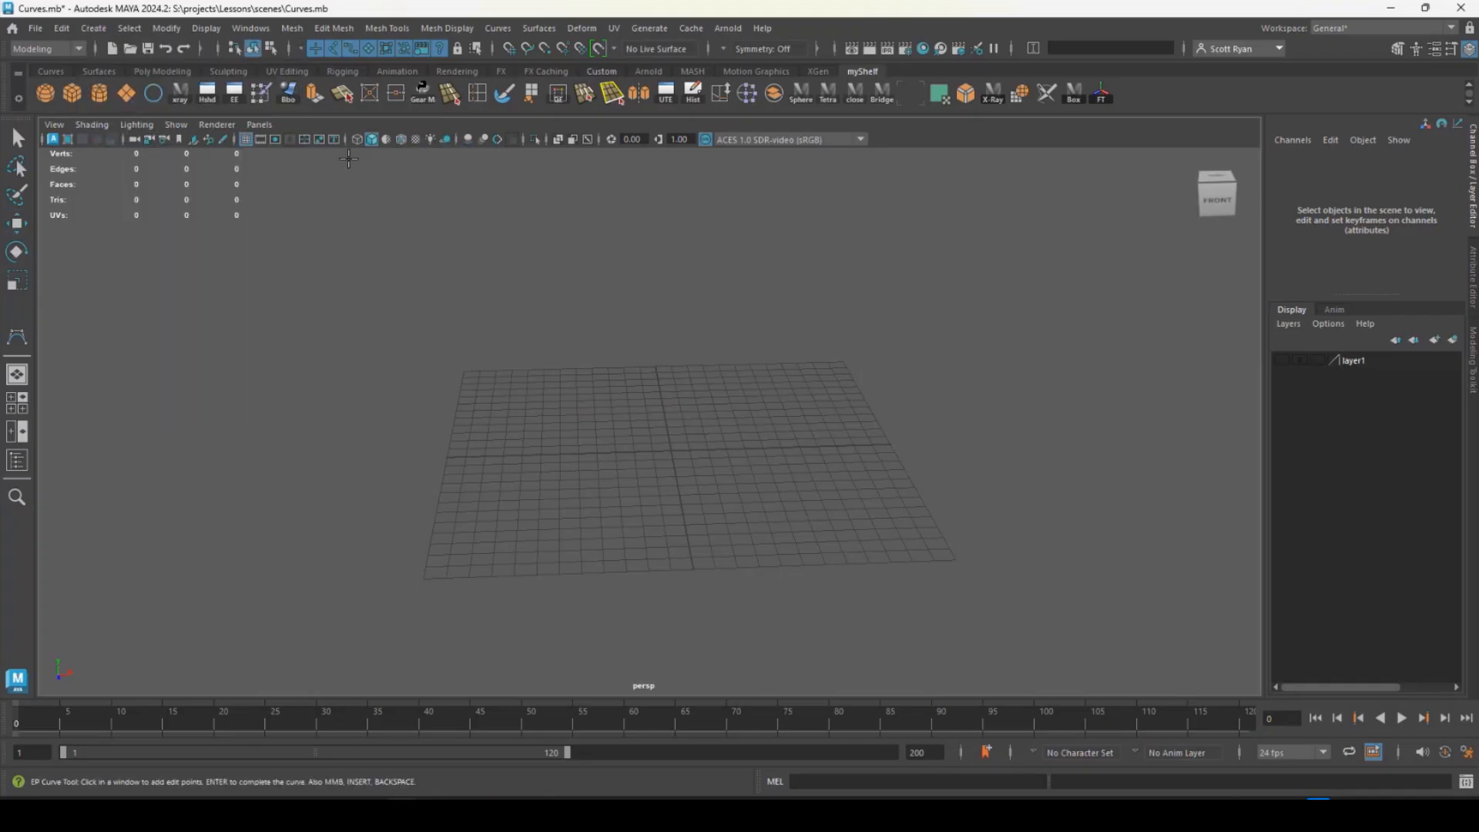
pyautogui.click(438, 565)
pyautogui.click(407, 487)
pyautogui.click(475, 428)
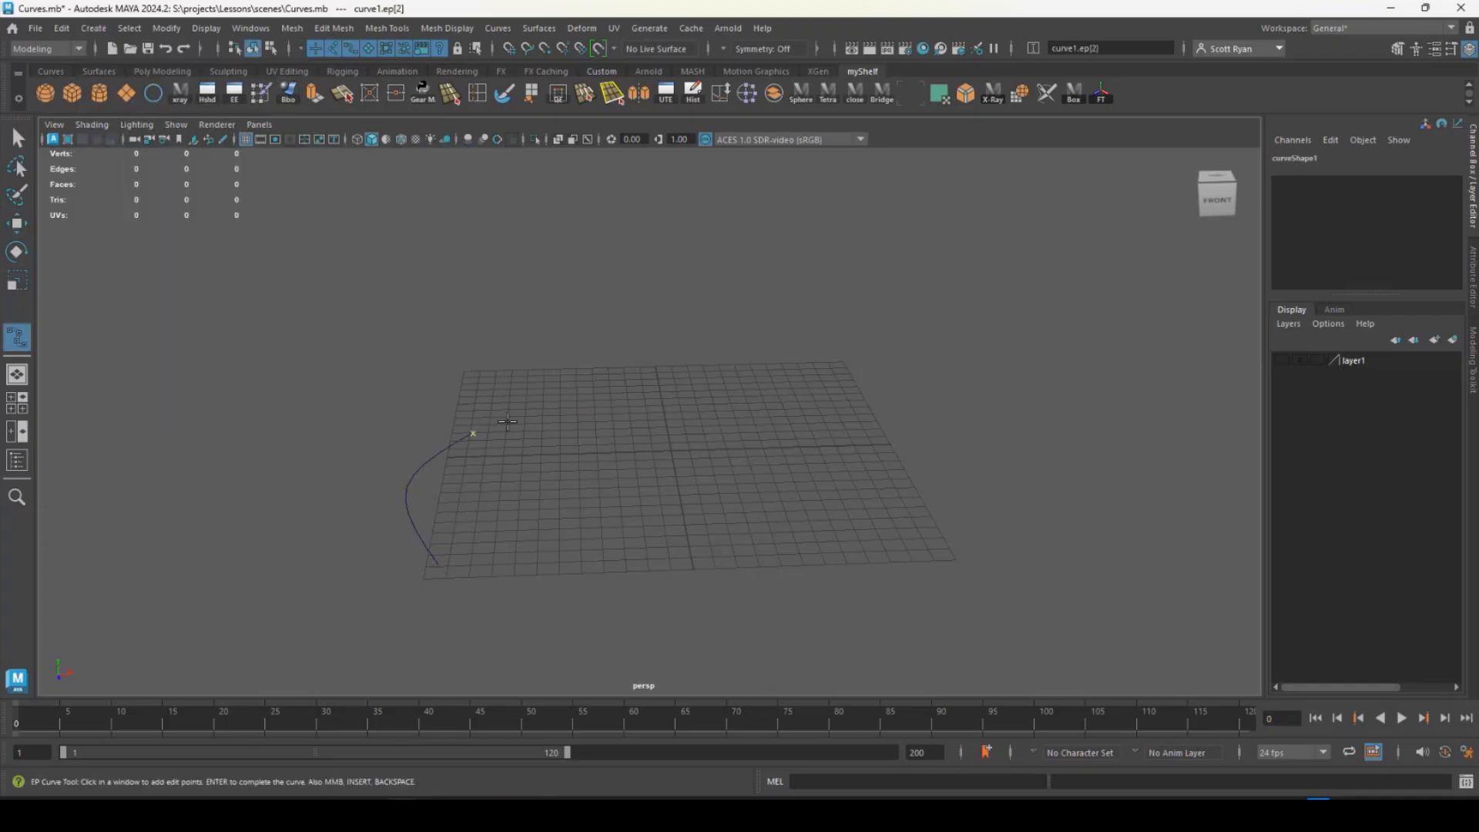
pyautogui.click(588, 401)
pyautogui.click(704, 423)
pyautogui.click(718, 496)
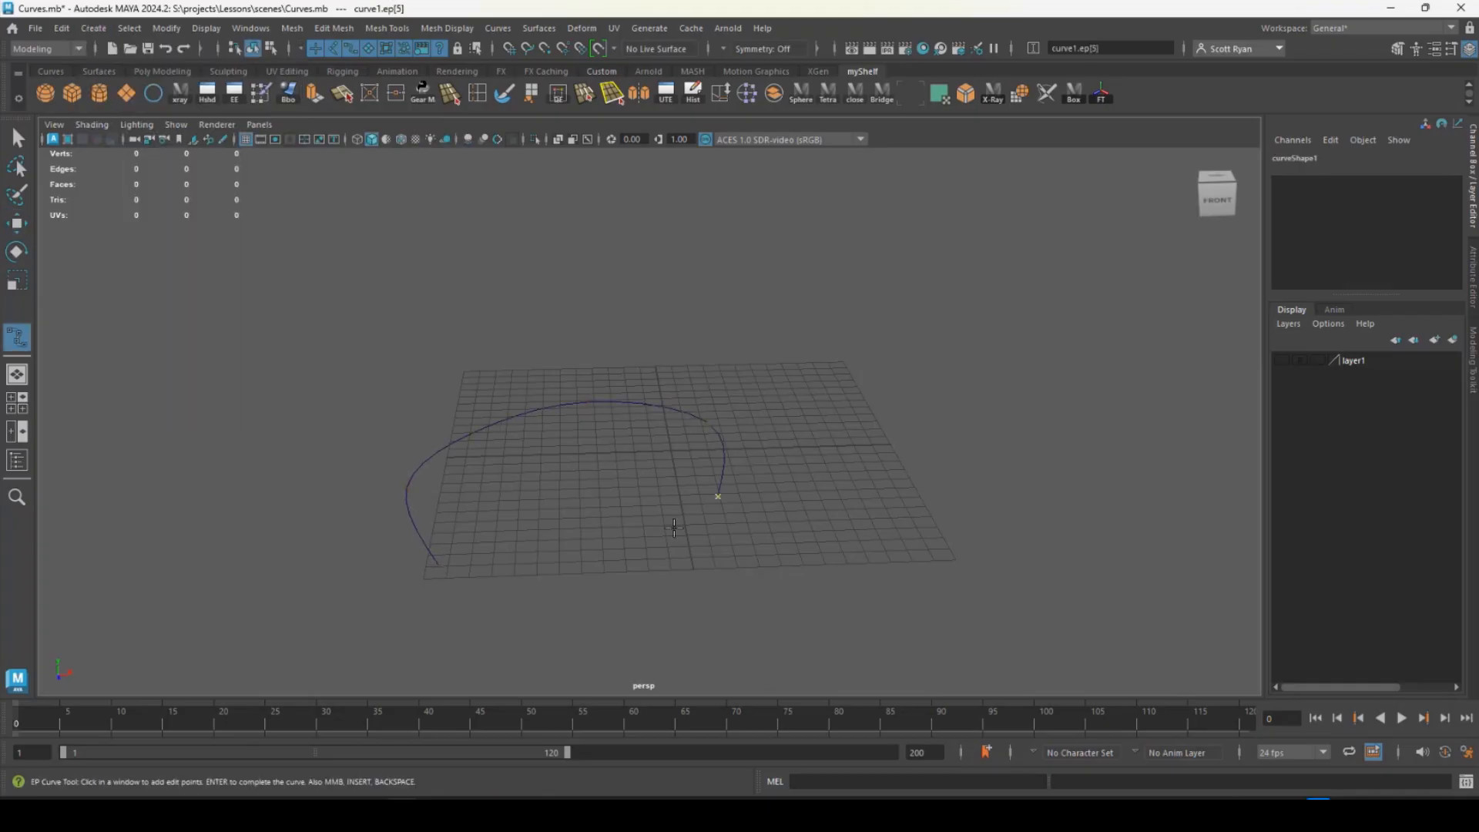
pyautogui.click(628, 537)
pyautogui.click(533, 512)
pyautogui.click(548, 477)
pyautogui.click(594, 462)
pyautogui.click(614, 504)
pyautogui.press('q')
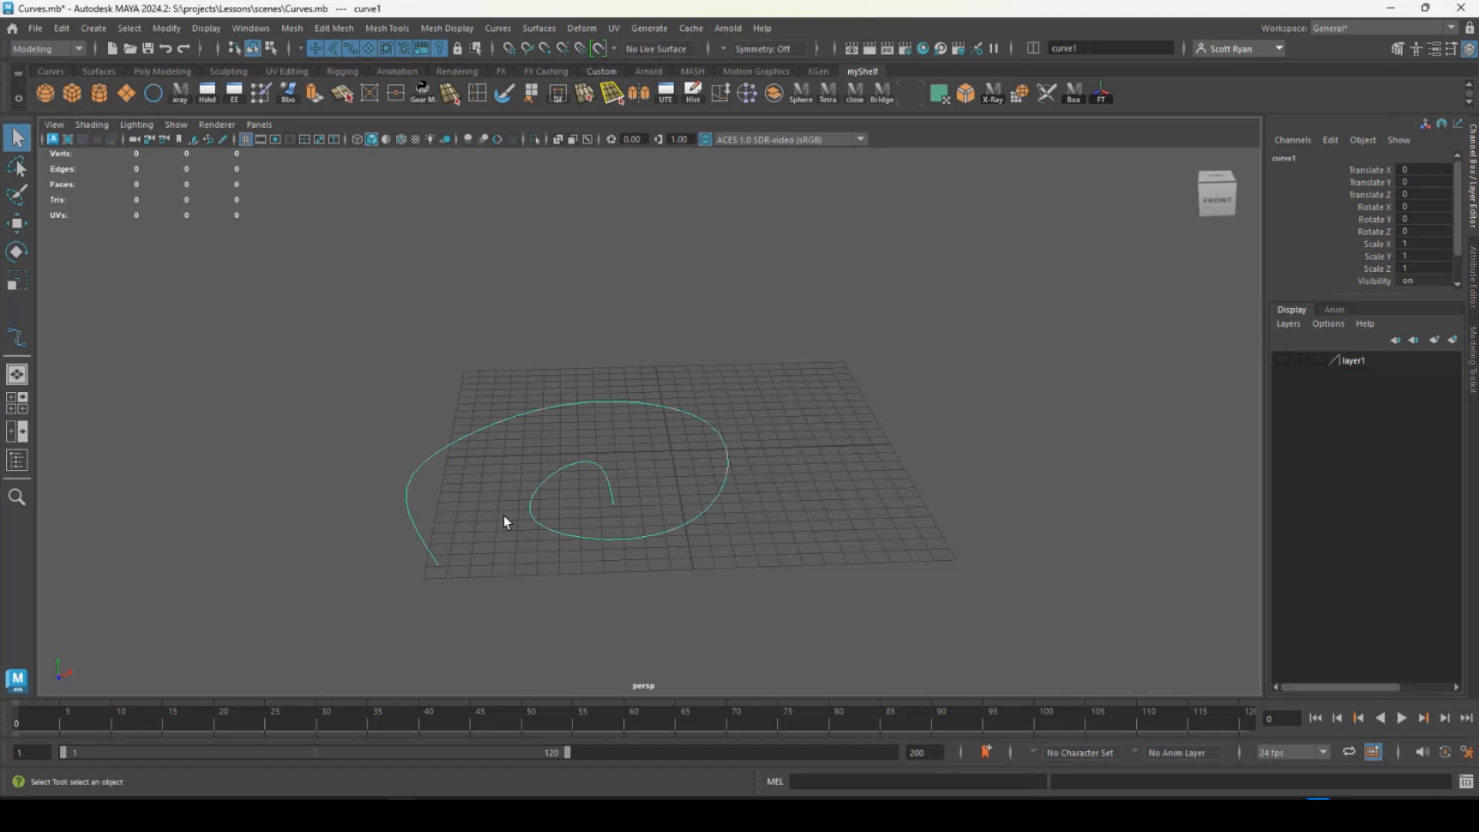
# - Raise the spiral's fourth control vertex to about 5.4 in Y and shift it outward along X
pyautogui.moveTo(506, 416); pyautogui.dragTo(434, 400, button='right')
pyautogui.moveTo(418, 395); pyautogui.dragTo(497, 446)
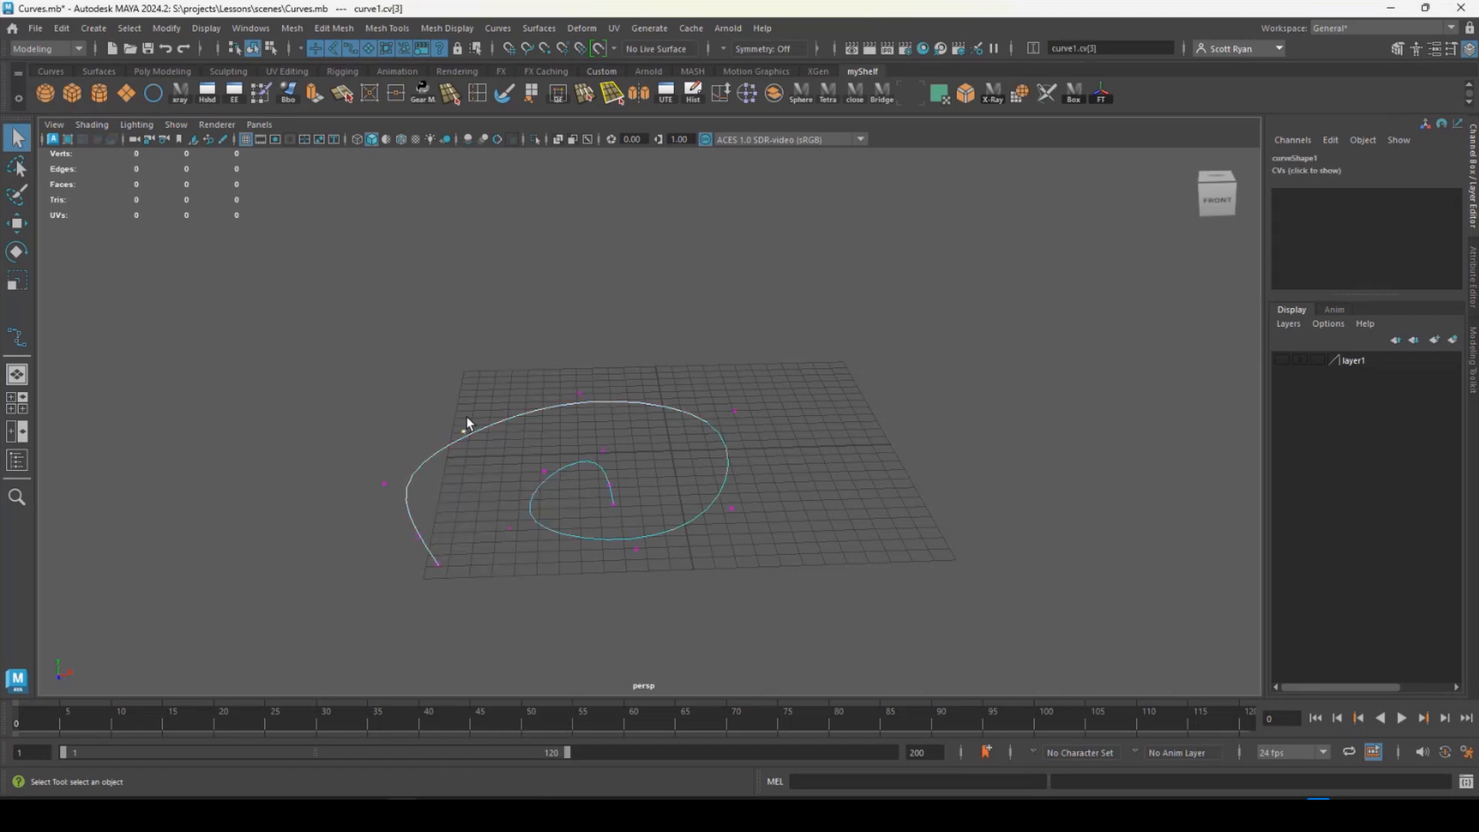
pyautogui.press('w')
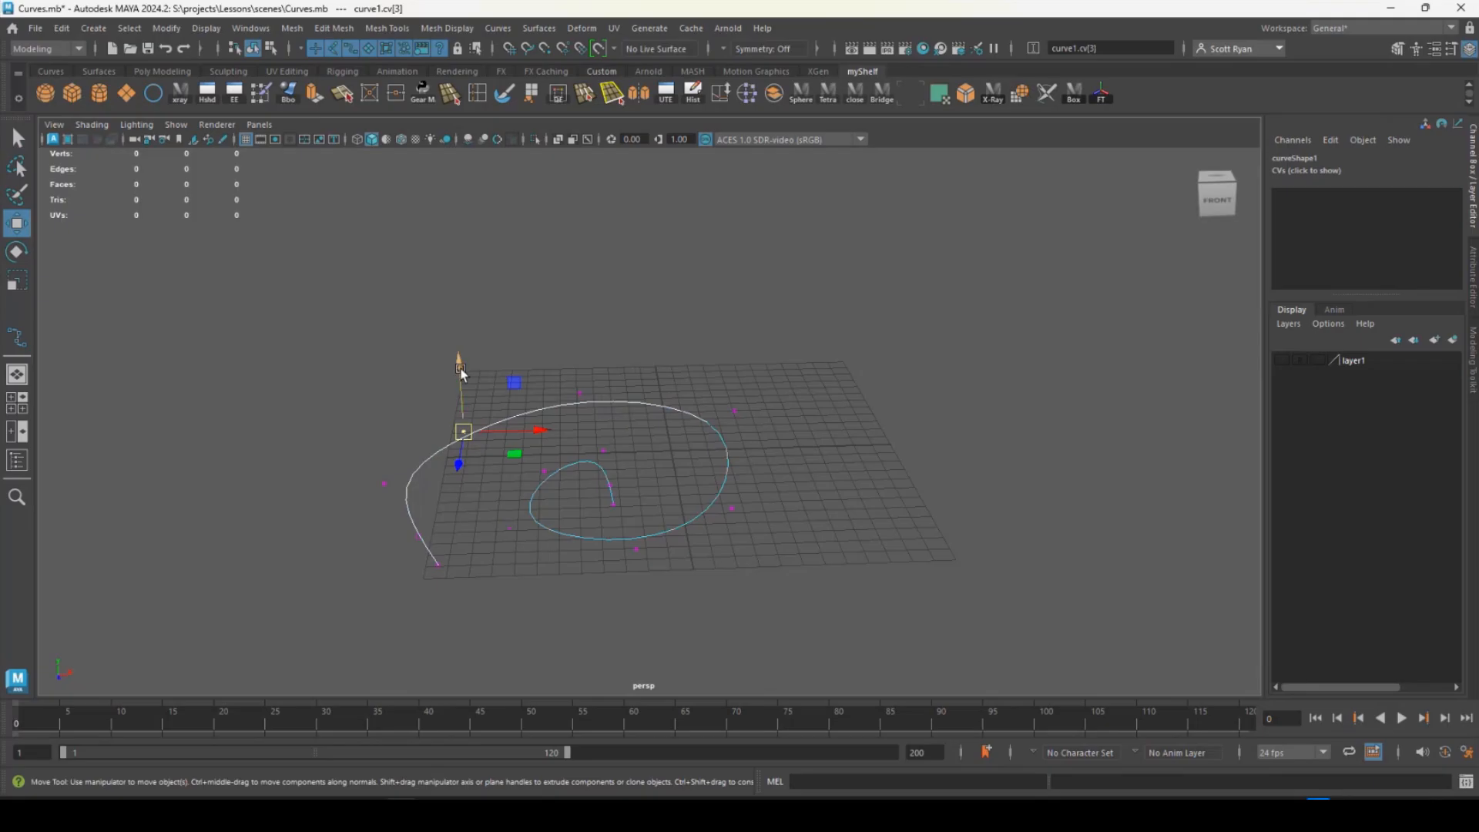
pyautogui.moveTo(460, 371); pyautogui.dragTo(437, 279)
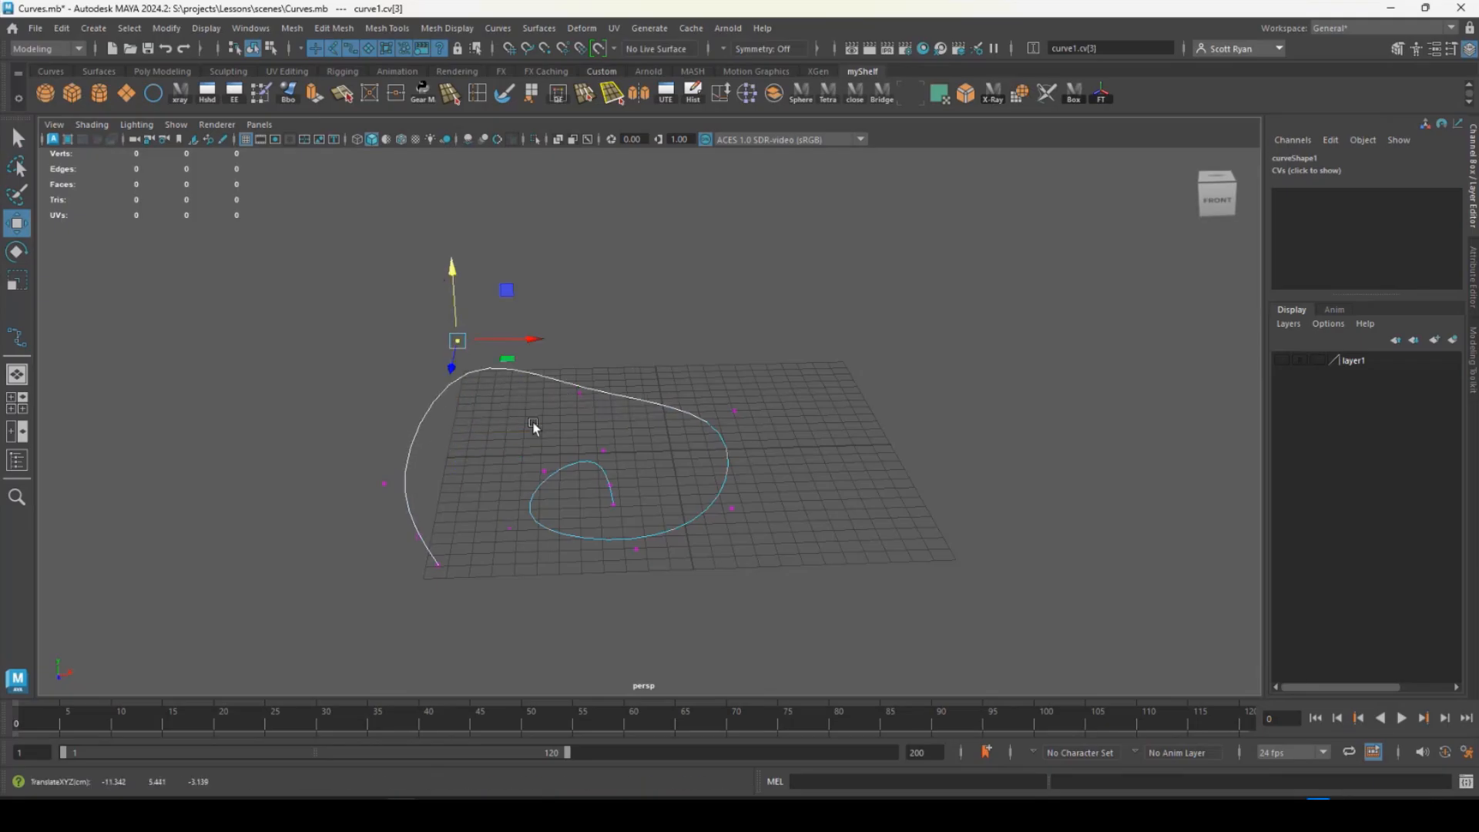
pyautogui.keyDown('alt'); pyautogui.moveTo(534, 423); pyautogui.dragTo(673, 442); pyautogui.keyUp('alt')
pyautogui.moveTo(591, 493); pyautogui.dragTo(559, 484)
pyautogui.moveTo(523, 431); pyautogui.dragTo(502, 455)
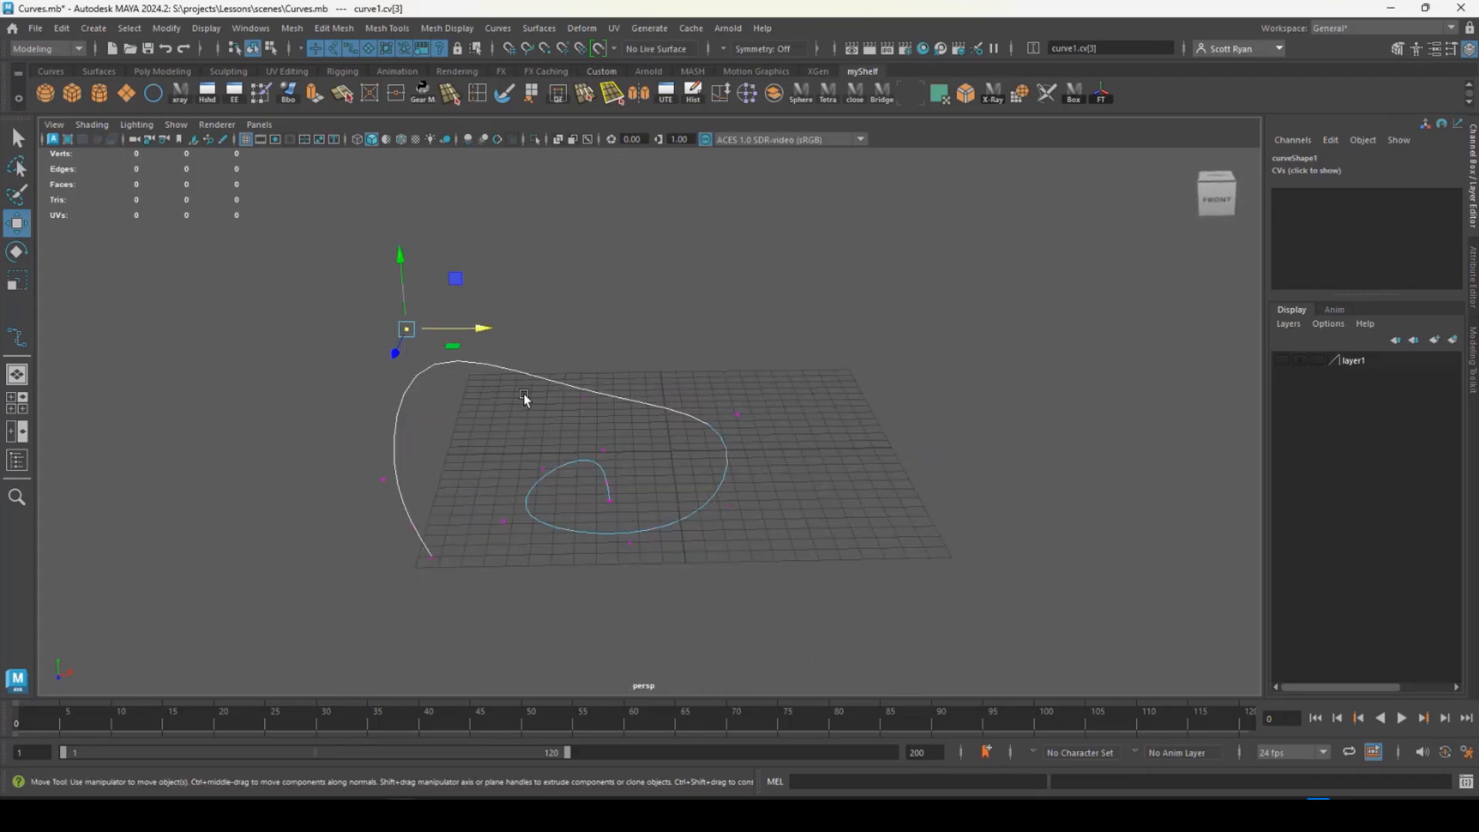
# - Show the spiral's edit points, then move the fifth outward along X and adjust the sixth along Z and X
pyautogui.keyDown('alt'); pyautogui.moveTo(555, 413); pyautogui.dragTo(639, 400); pyautogui.keyUp('alt')
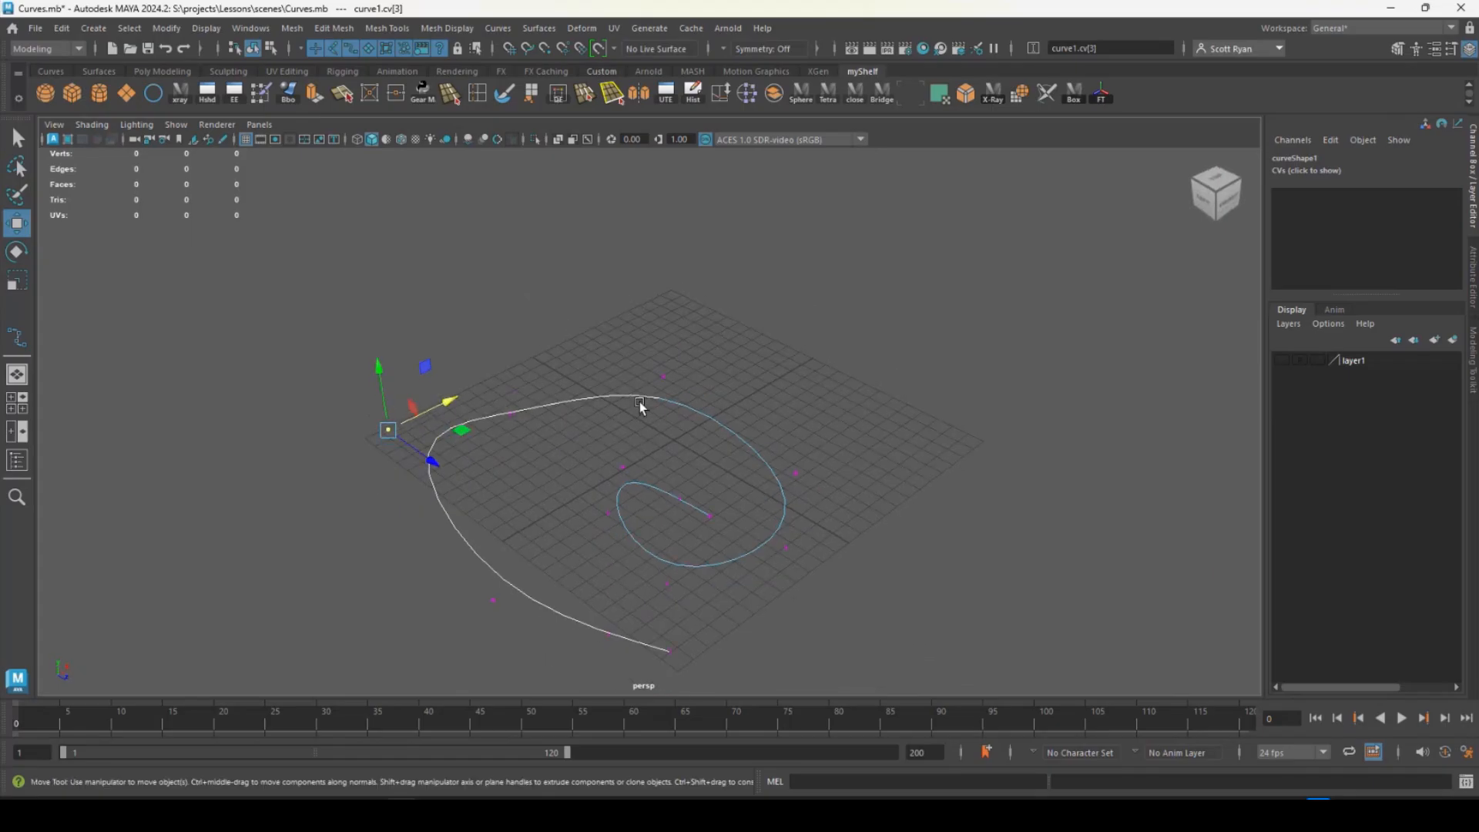
pyautogui.rightClick(646, 401)
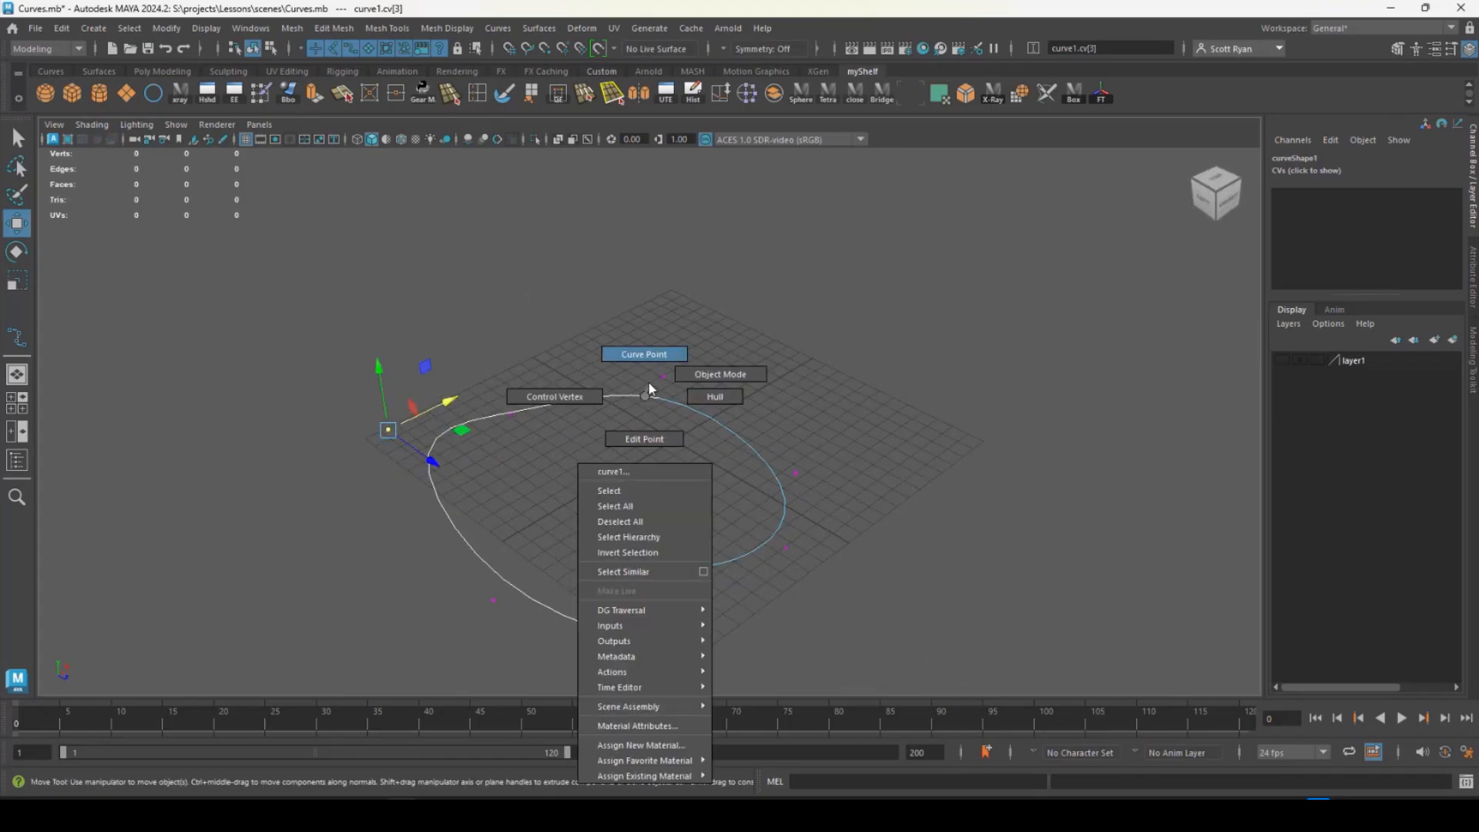
pyautogui.click(646, 424)
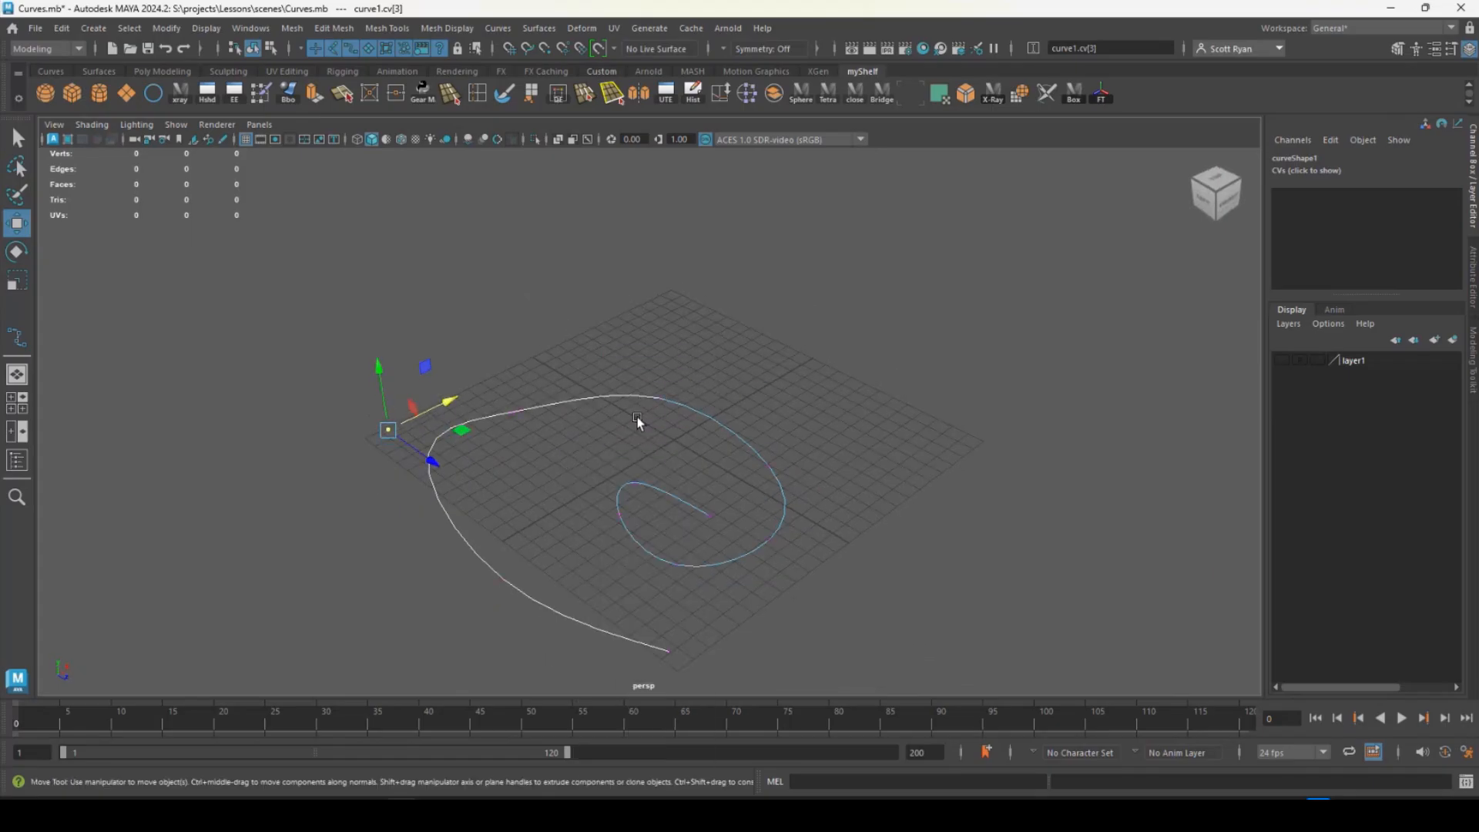
pyautogui.moveTo(640, 373); pyautogui.dragTo(754, 344)
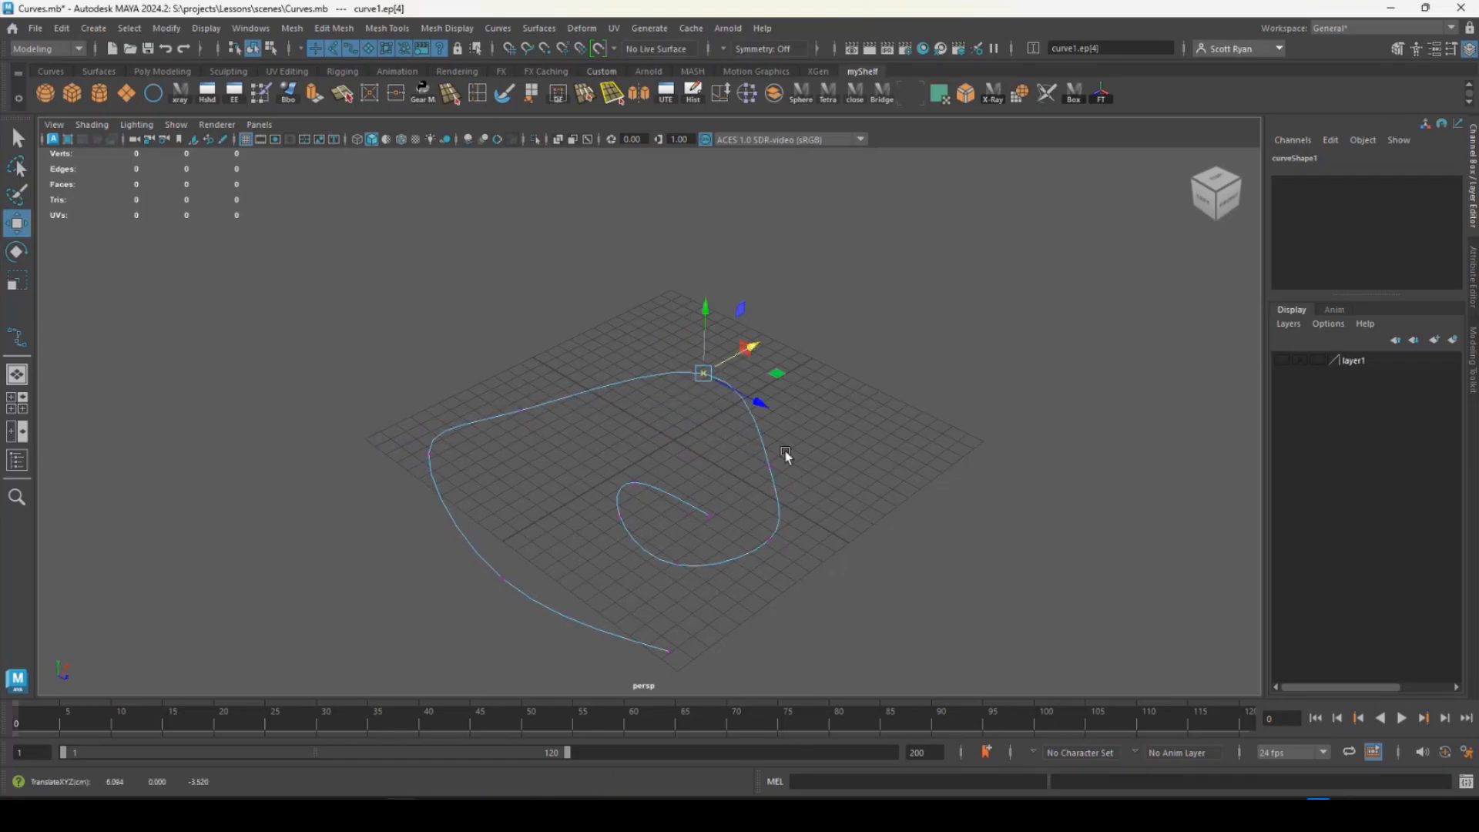
pyautogui.keyDown('alt'); pyautogui.moveTo(787, 457); pyautogui.dragTo(819, 523); pyautogui.keyUp('alt')
pyautogui.moveTo(753, 561); pyautogui.dragTo(753, 592)
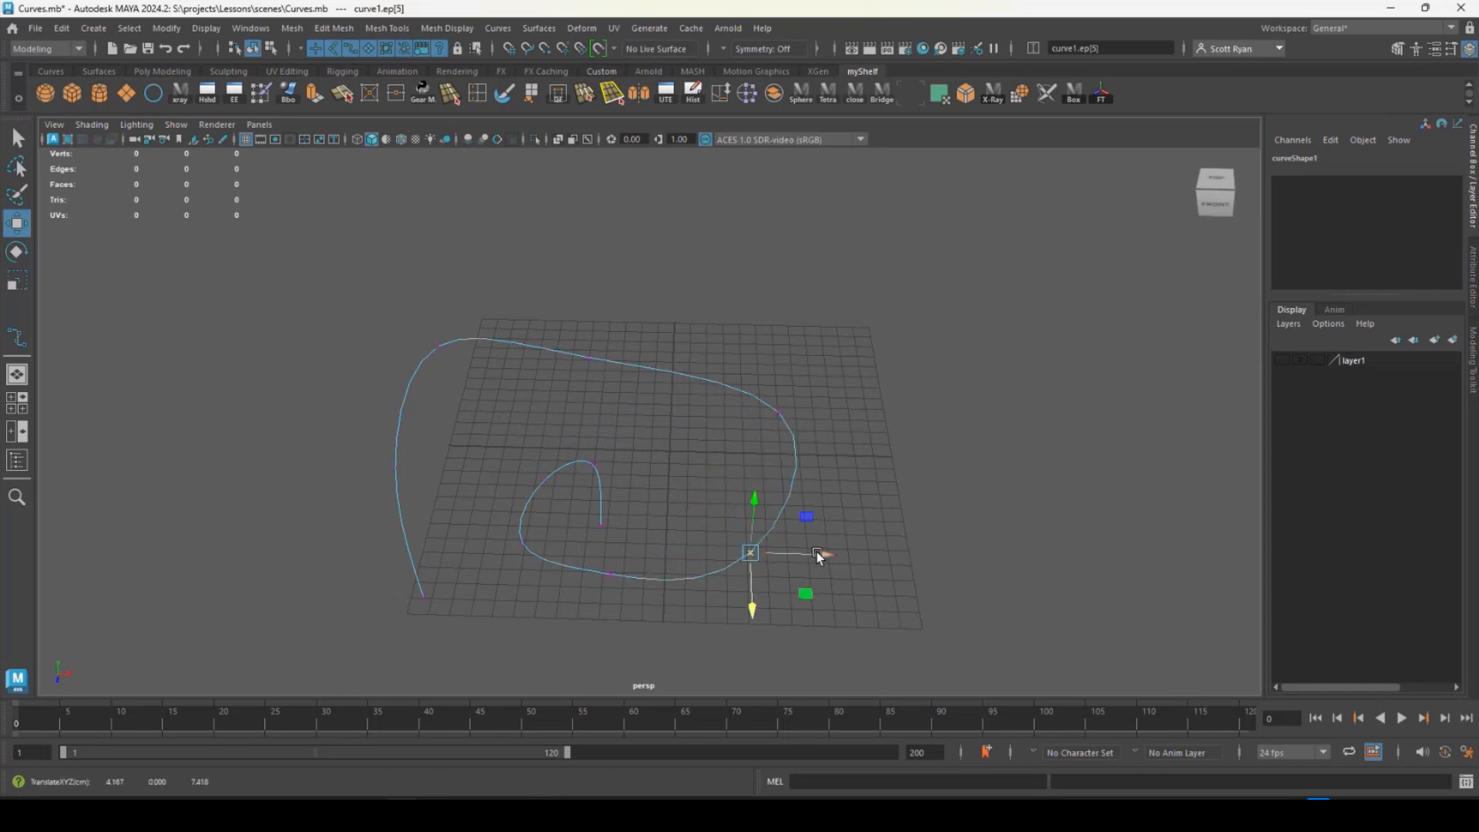
pyautogui.moveTo(818, 552); pyautogui.dragTo(831, 551)
# - Reposition the spiral's fourth edit point along Z and its seventh edit point along Z and X to round the outer loop
pyautogui.keyDown('alt'); pyautogui.moveTo(650, 491); pyautogui.dragTo(517, 455); pyautogui.keyUp('alt')
pyautogui.moveTo(503, 341); pyautogui.dragTo(512, 449)
pyautogui.moveTo(565, 349); pyautogui.dragTo(597, 319)
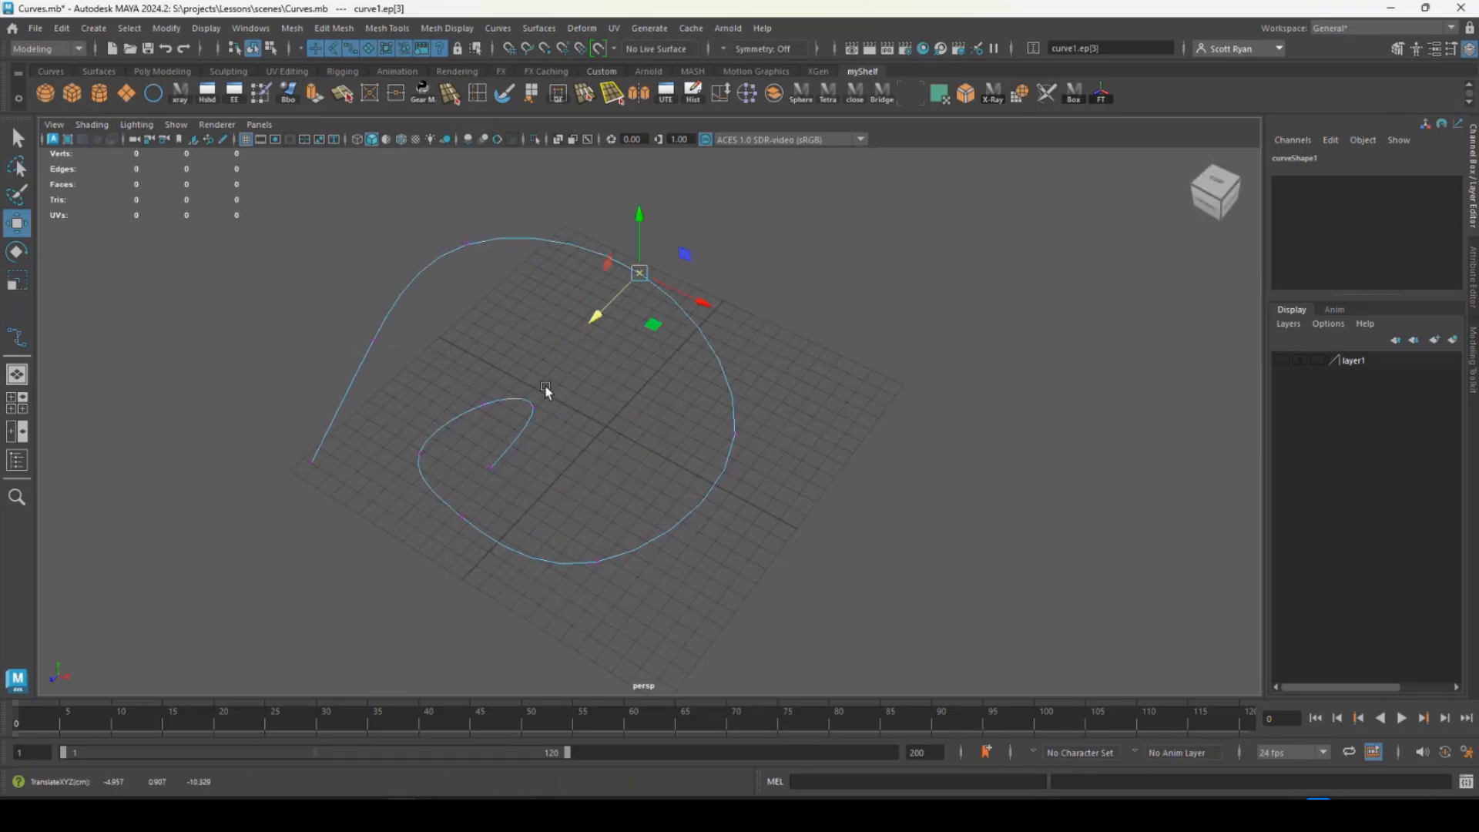
pyautogui.keyDown('alt'); pyautogui.moveTo(545, 388); pyautogui.dragTo(527, 426); pyautogui.keyUp('alt')
pyautogui.moveTo(494, 567); pyautogui.dragTo(584, 557)
pyautogui.moveTo(588, 651); pyautogui.dragTo(624, 667)
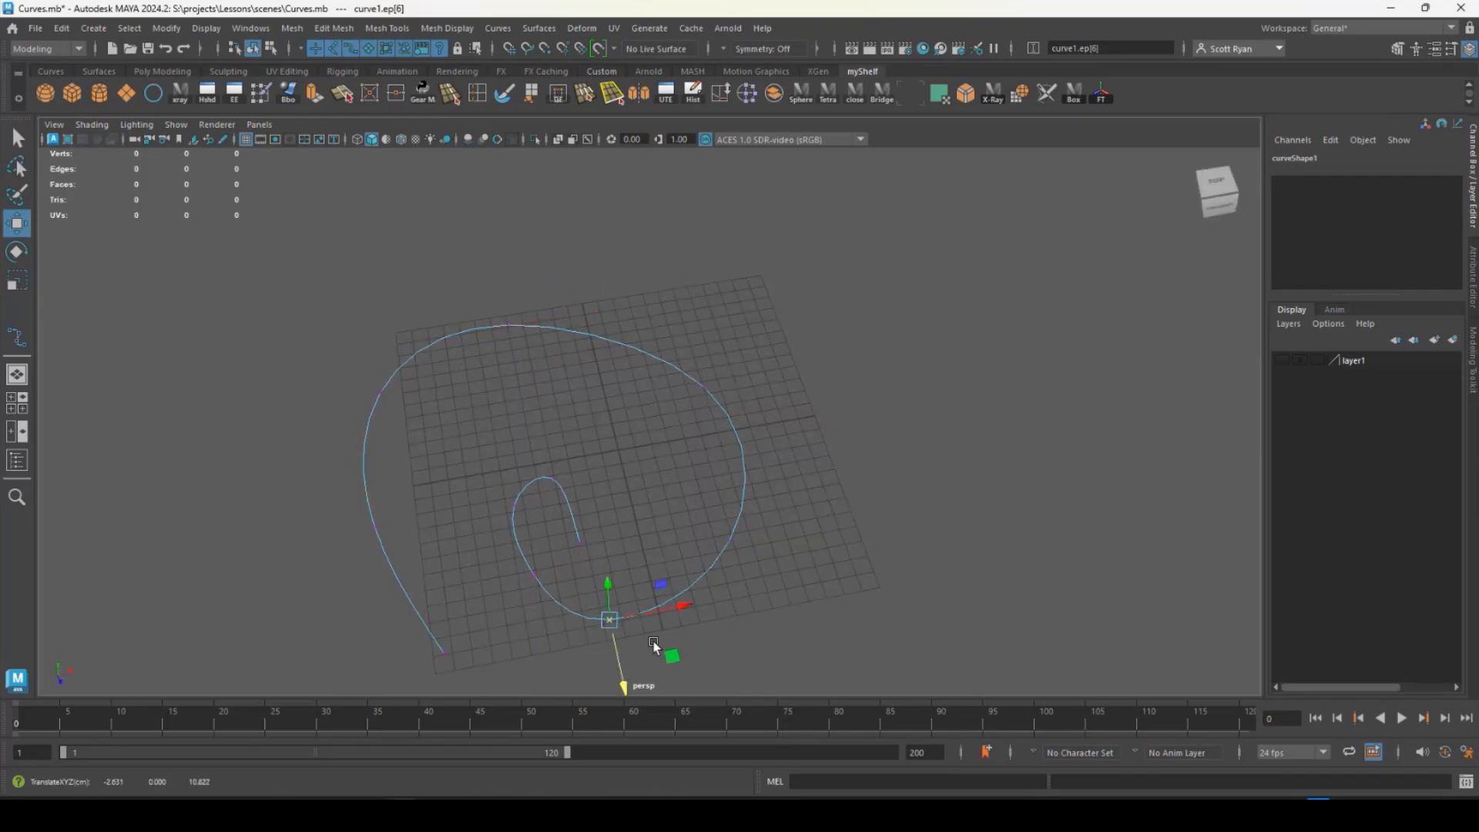
pyautogui.moveTo(683, 603); pyautogui.dragTo(692, 601)
# - Return the spiral curve to object selection and delete it
pyautogui.keyDown('alt'); pyautogui.moveTo(614, 533); pyautogui.dragTo(595, 497); pyautogui.keyUp('alt')
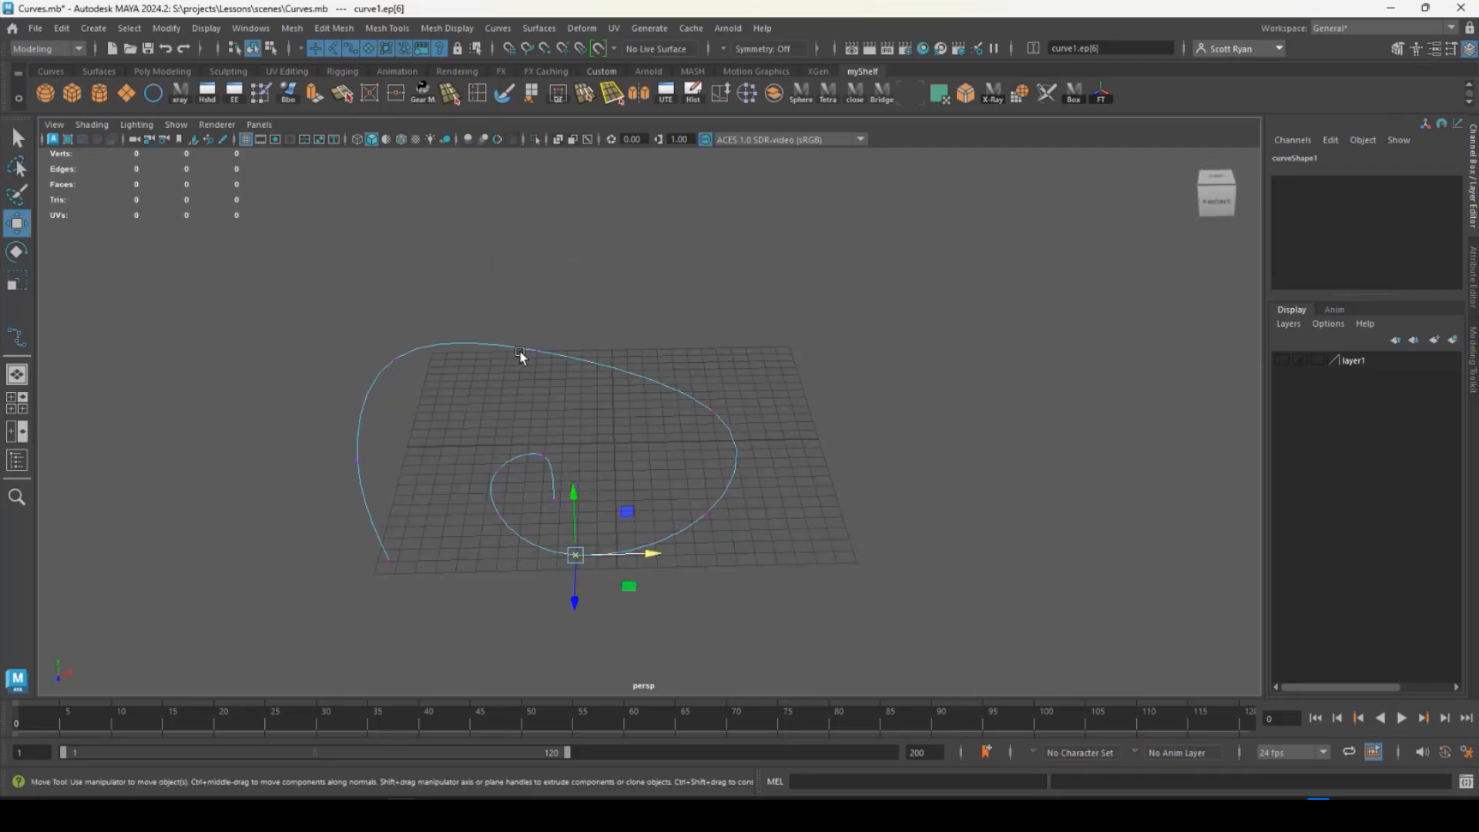
pyautogui.moveTo(519, 353); pyautogui.dragTo(552, 341, button='right')
pyautogui.press('Delete')
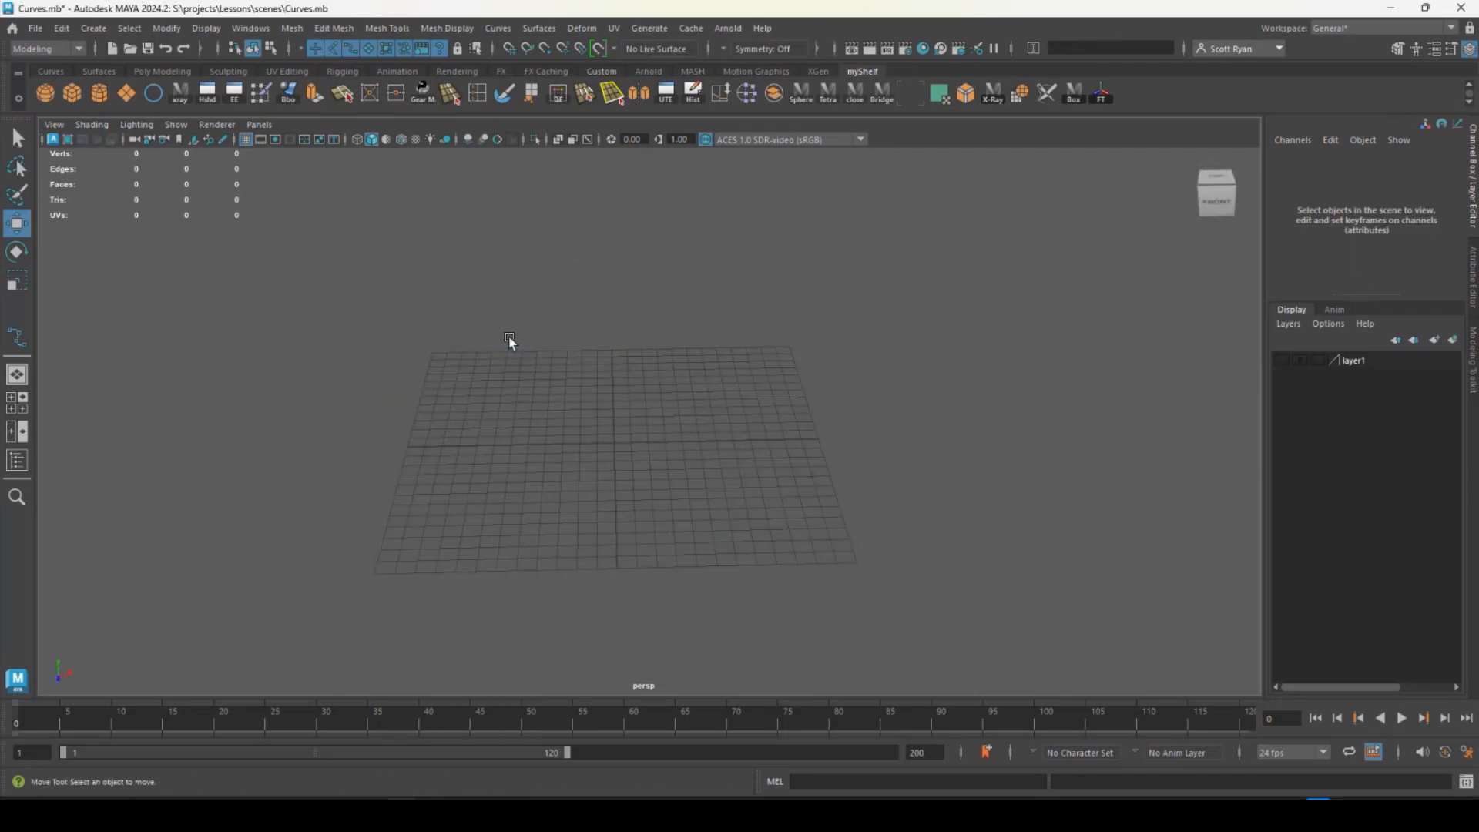
# - Draw a five-point Bezier curve looping around the grid and ending inside it, pulling out tangent handles at each anchor
pyautogui.click(93, 28)
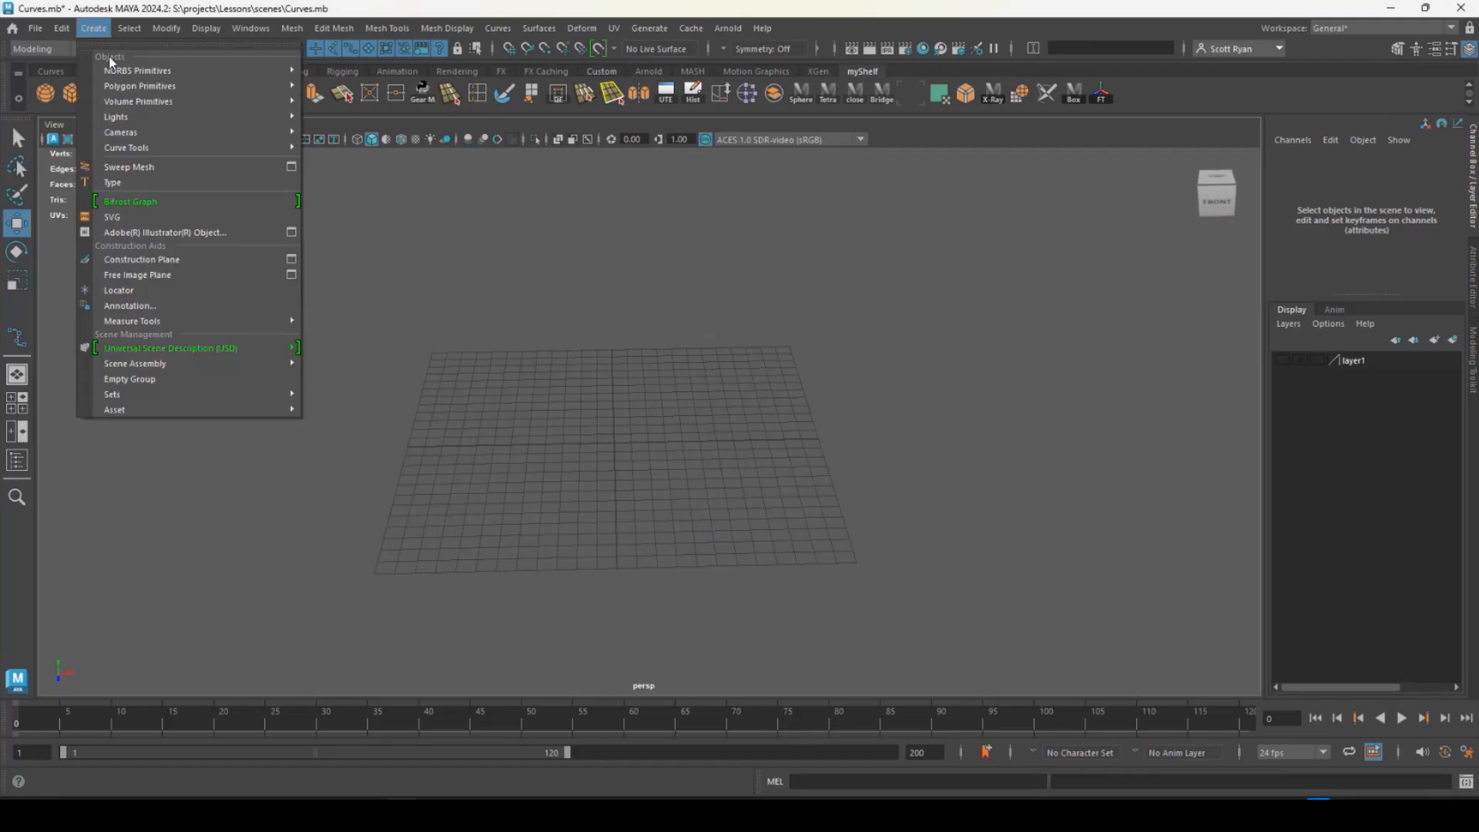
pyautogui.moveTo(182, 147)
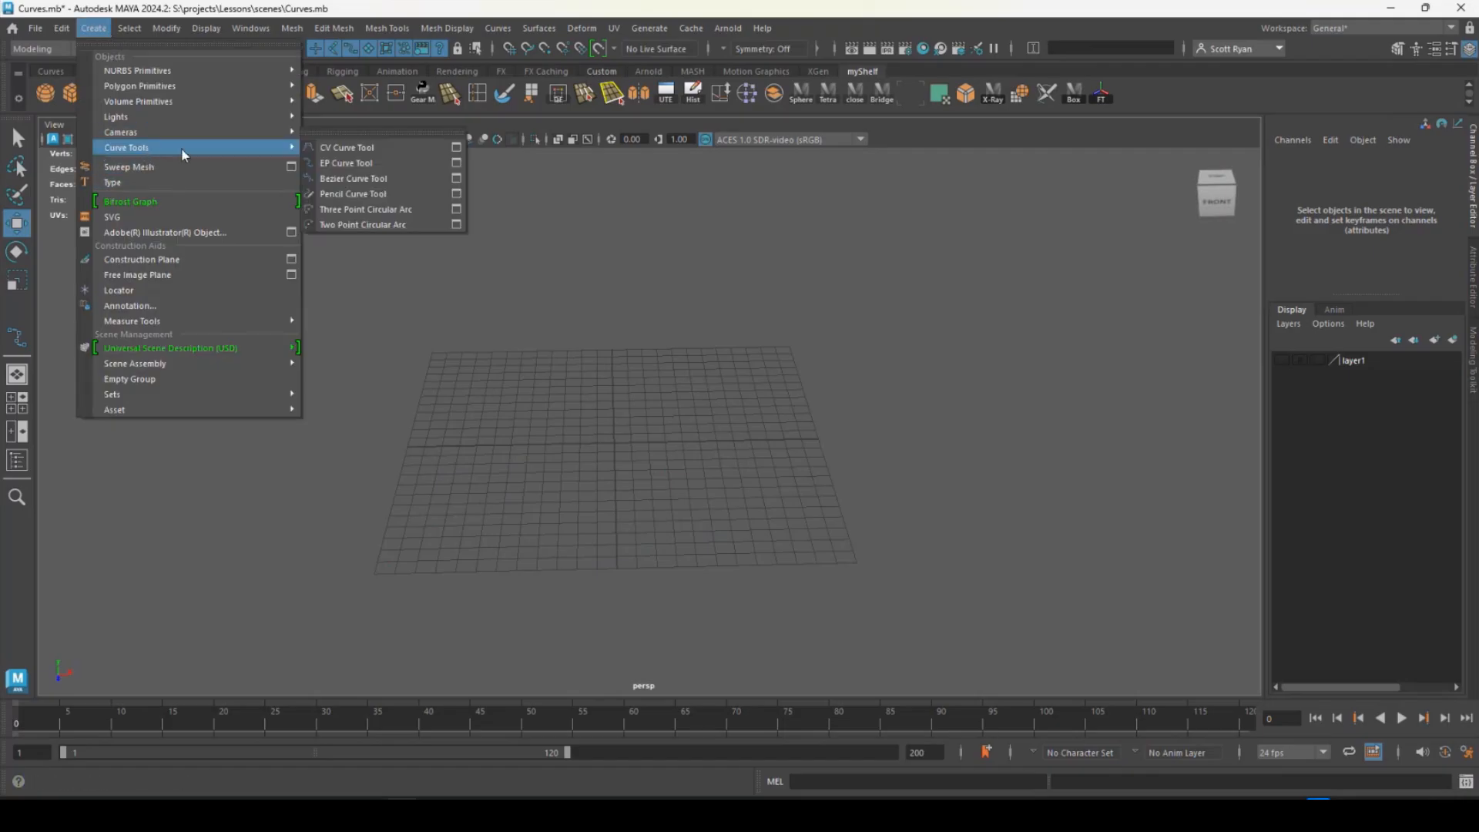
pyautogui.click(363, 179)
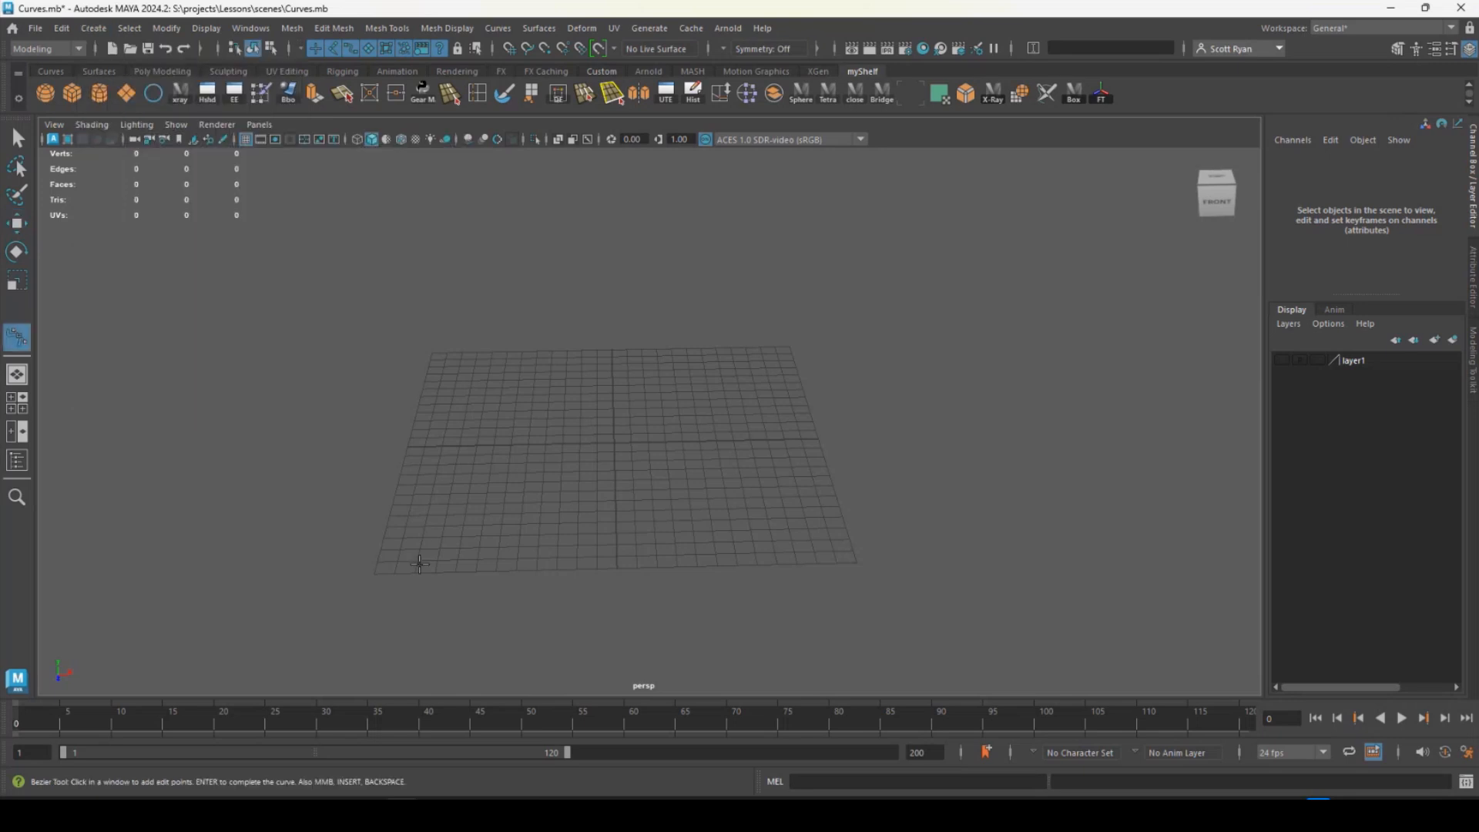
pyautogui.moveTo(451, 582); pyautogui.dragTo(391, 539)
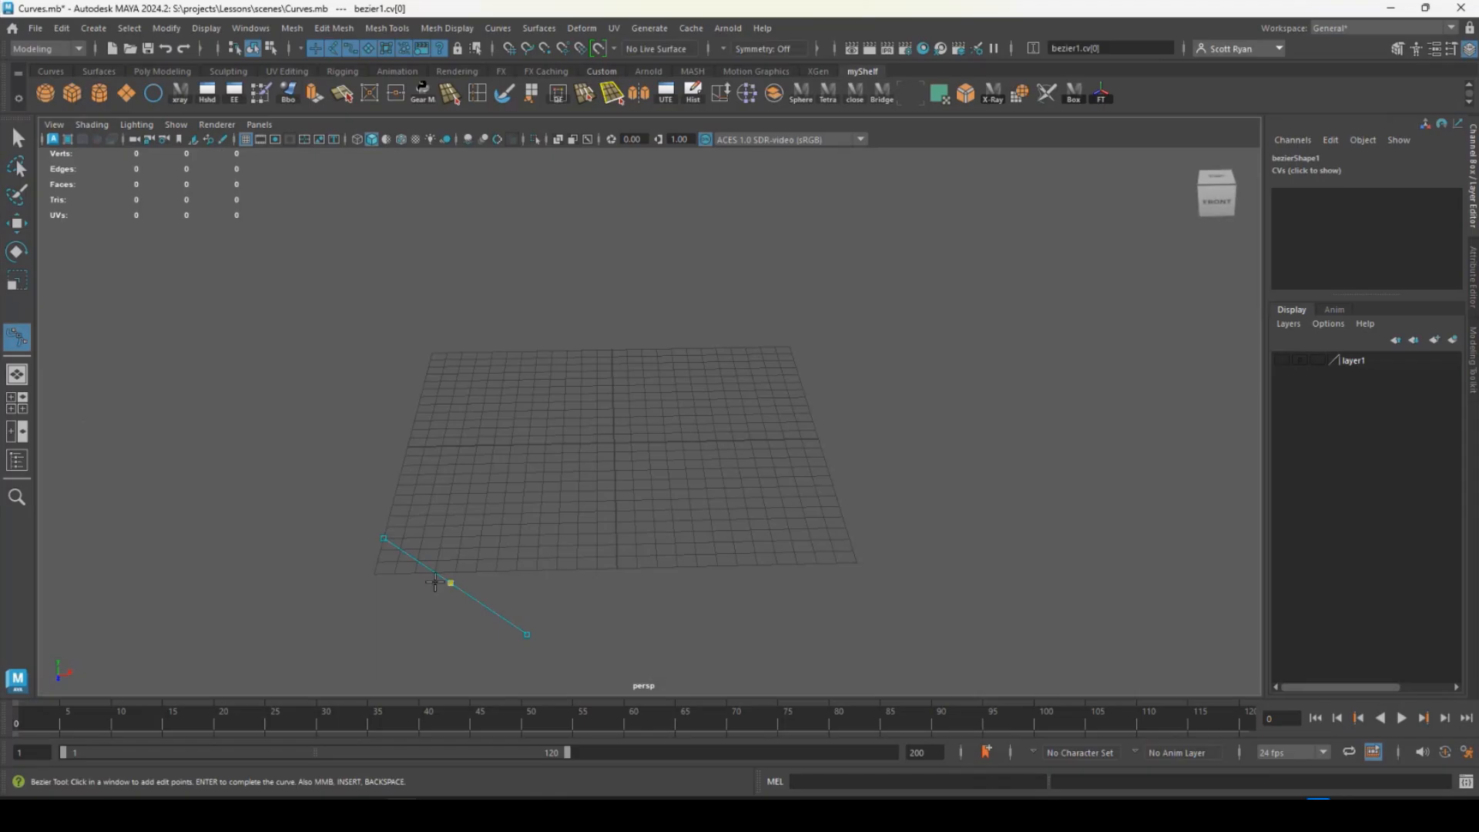
pyautogui.moveTo(341, 412); pyautogui.dragTo(389, 353)
pyautogui.moveTo(501, 319); pyautogui.dragTo(608, 345)
pyautogui.moveTo(766, 387); pyautogui.dragTo(770, 499)
pyautogui.moveTo(532, 496); pyautogui.dragTo(483, 433)
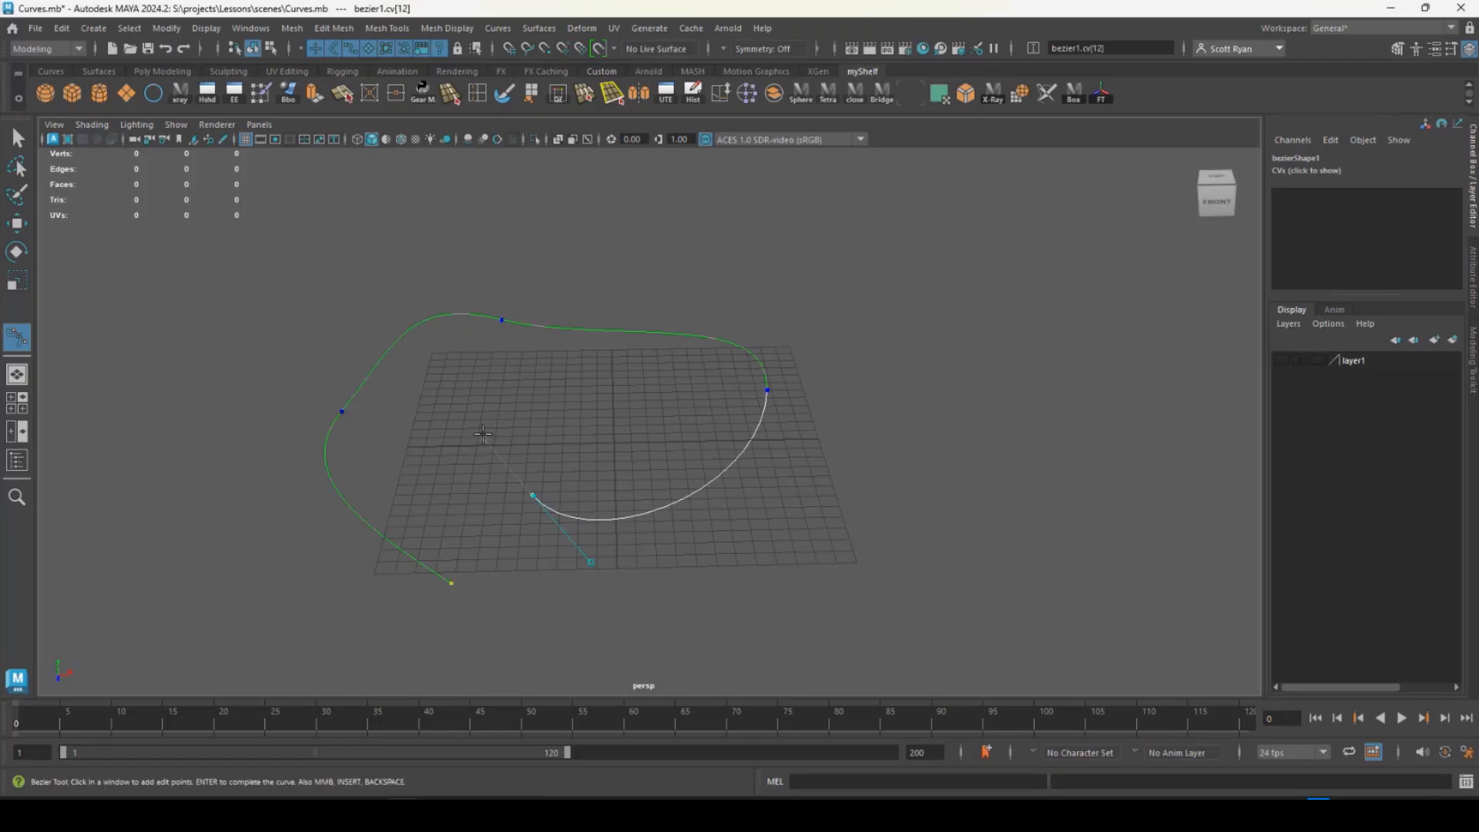
pyautogui.press('Return')
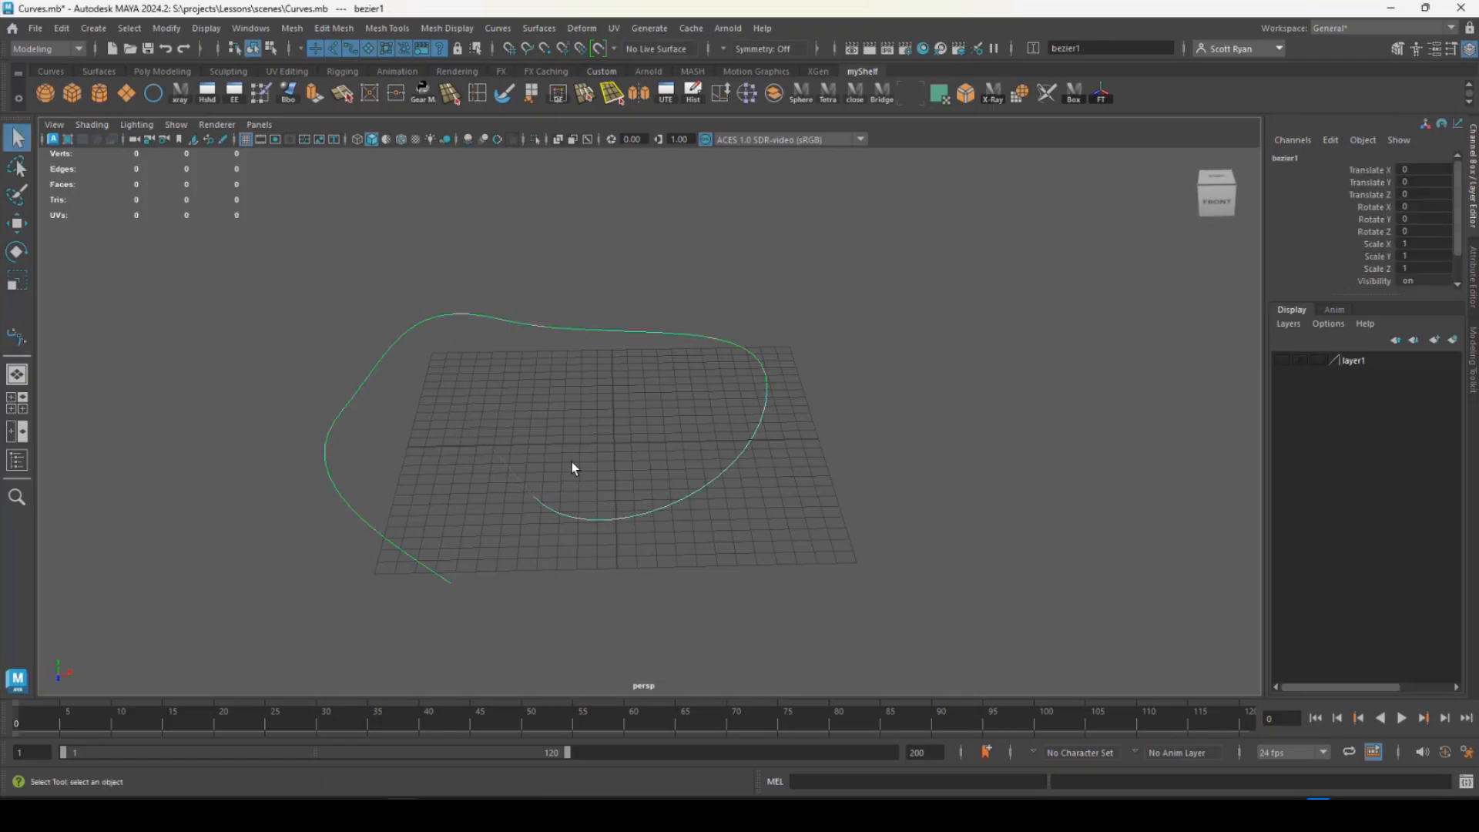
# - Display the Bezier curve's control vertices and tangent handles
pyautogui.moveTo(571, 462)
pyautogui.keyDown('alt'); pyautogui.mouseDown()
pyautogui.moveTo(670, 422)
pyautogui.moveTo(589, 465)
pyautogui.mouseUp(); pyautogui.keyUp('alt')
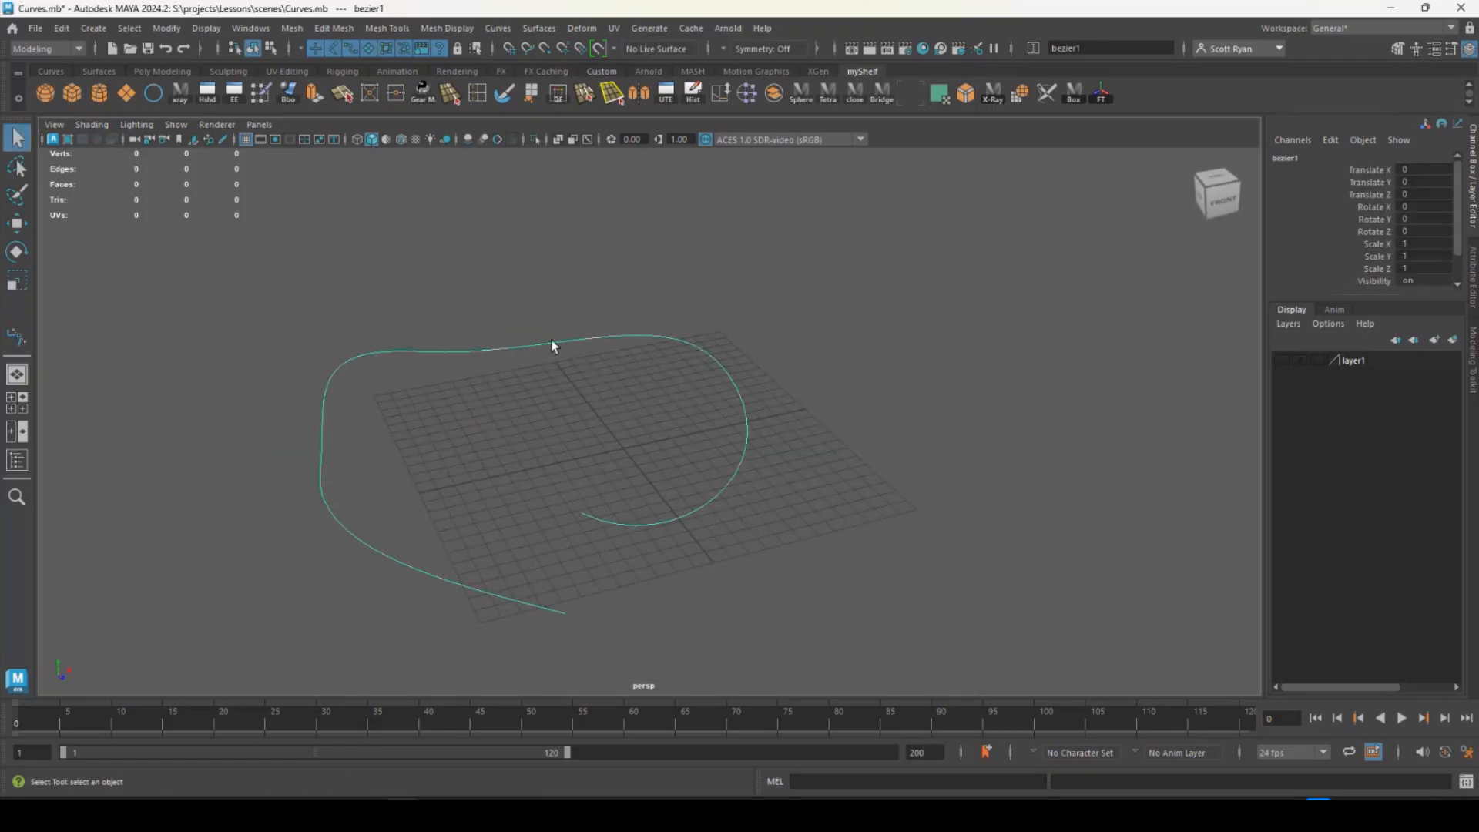
pyautogui.moveTo(552, 341); pyautogui.dragTo(483, 344, button='right')
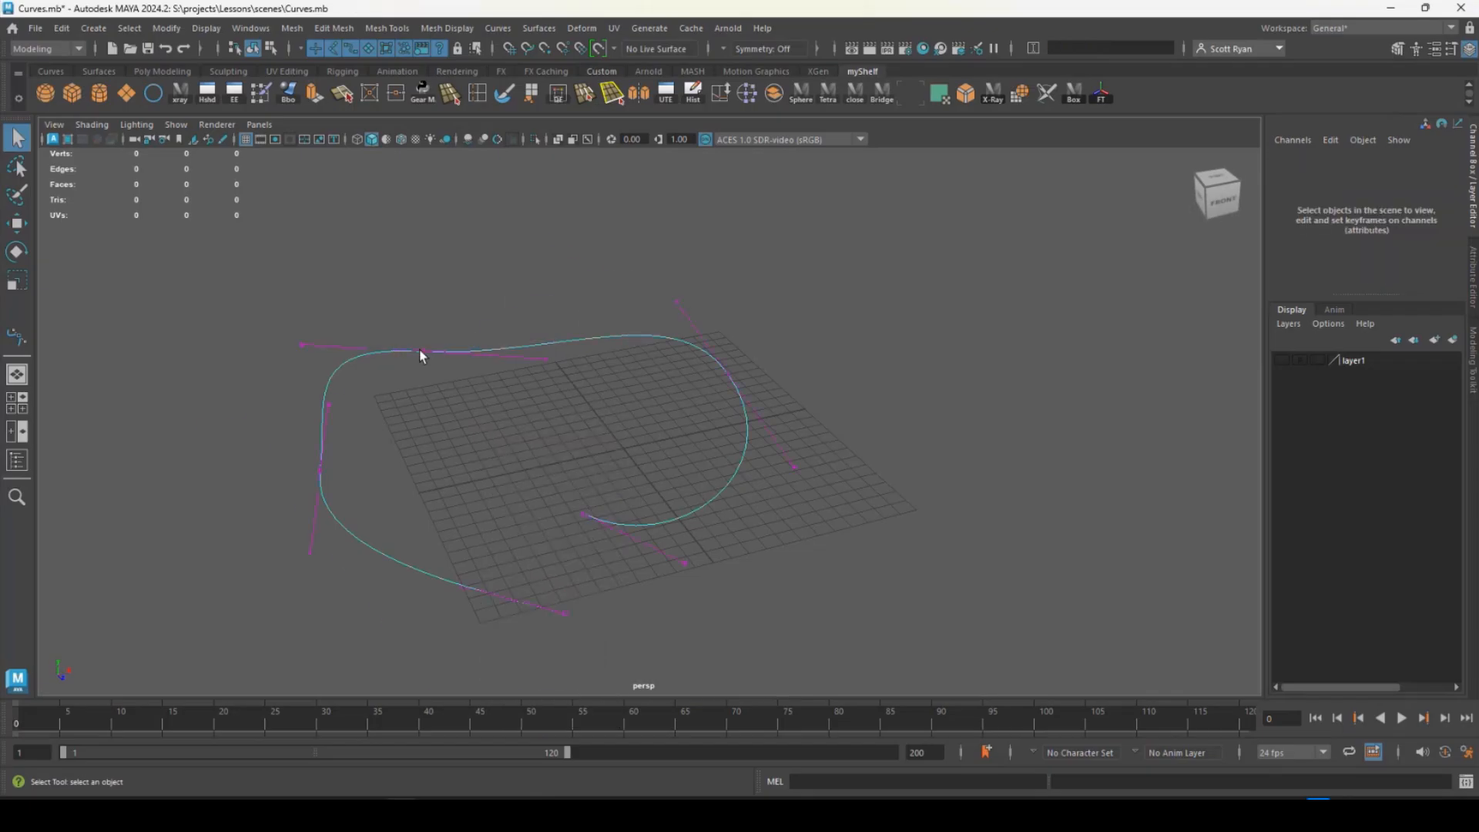
pyautogui.keyDown('alt'); pyautogui.moveTo(420, 350); pyautogui.dragTo(442, 401); pyautogui.keyUp('alt')
pyautogui.keyDown('alt'); pyautogui.moveTo(442, 401); pyautogui.dragTo(552, 327, button='middle'); pyautogui.keyUp('alt')
# - Reshape the Bezier curve by moving the outgoing tangent handle of its third anchor along Z and X, shortening the handle
pyautogui.click(603, 340)
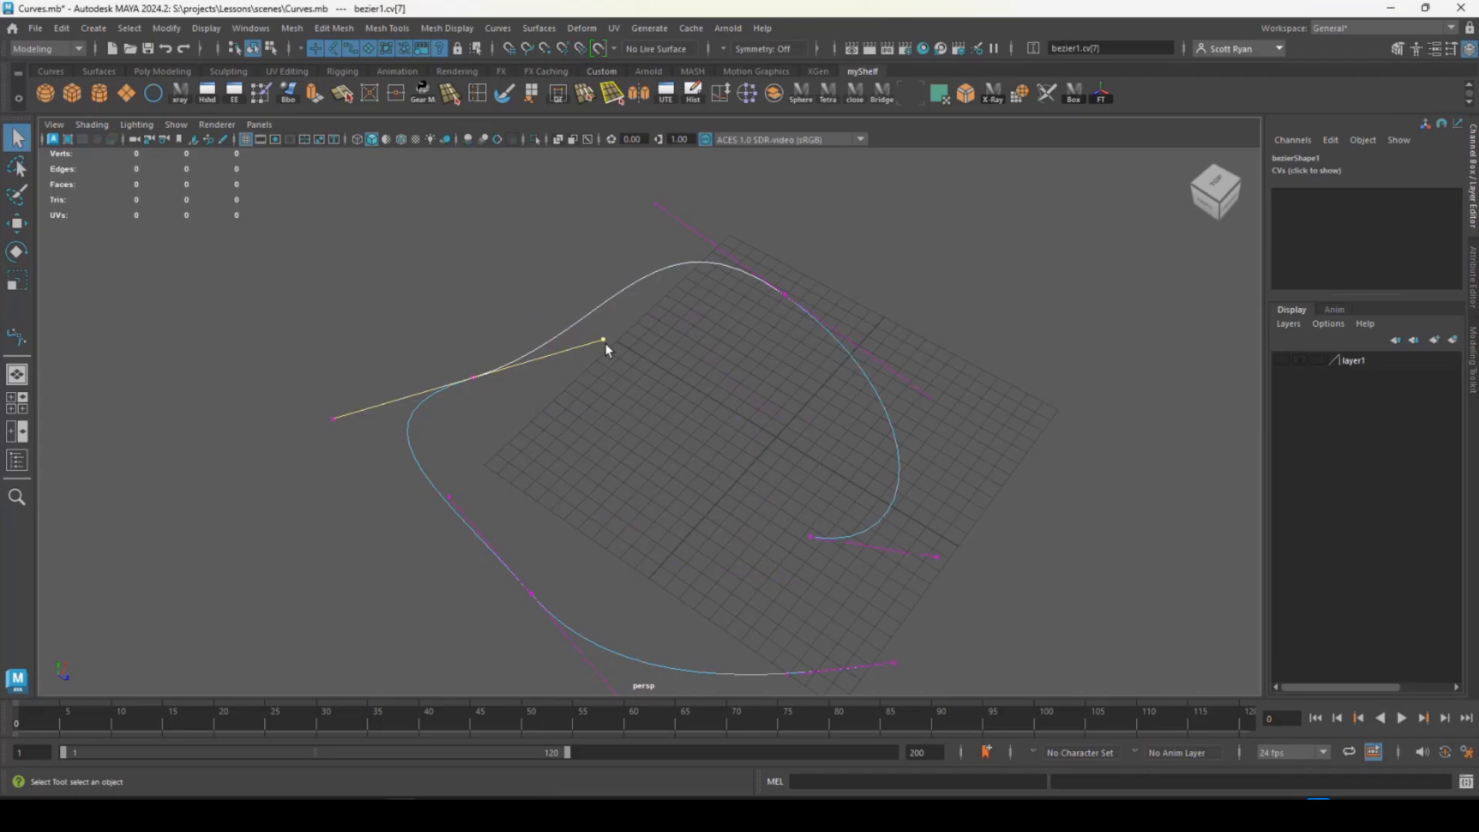
pyautogui.press('w')
pyautogui.moveTo(606, 343); pyautogui.dragTo(483, 308)
pyautogui.keyDown('alt'); pyautogui.moveTo(555, 404); pyautogui.dragTo(446, 359); pyautogui.keyUp('alt')
pyautogui.moveTo(667, 420); pyautogui.dragTo(667, 495)
pyautogui.moveTo(636, 290); pyautogui.dragTo(613, 332)
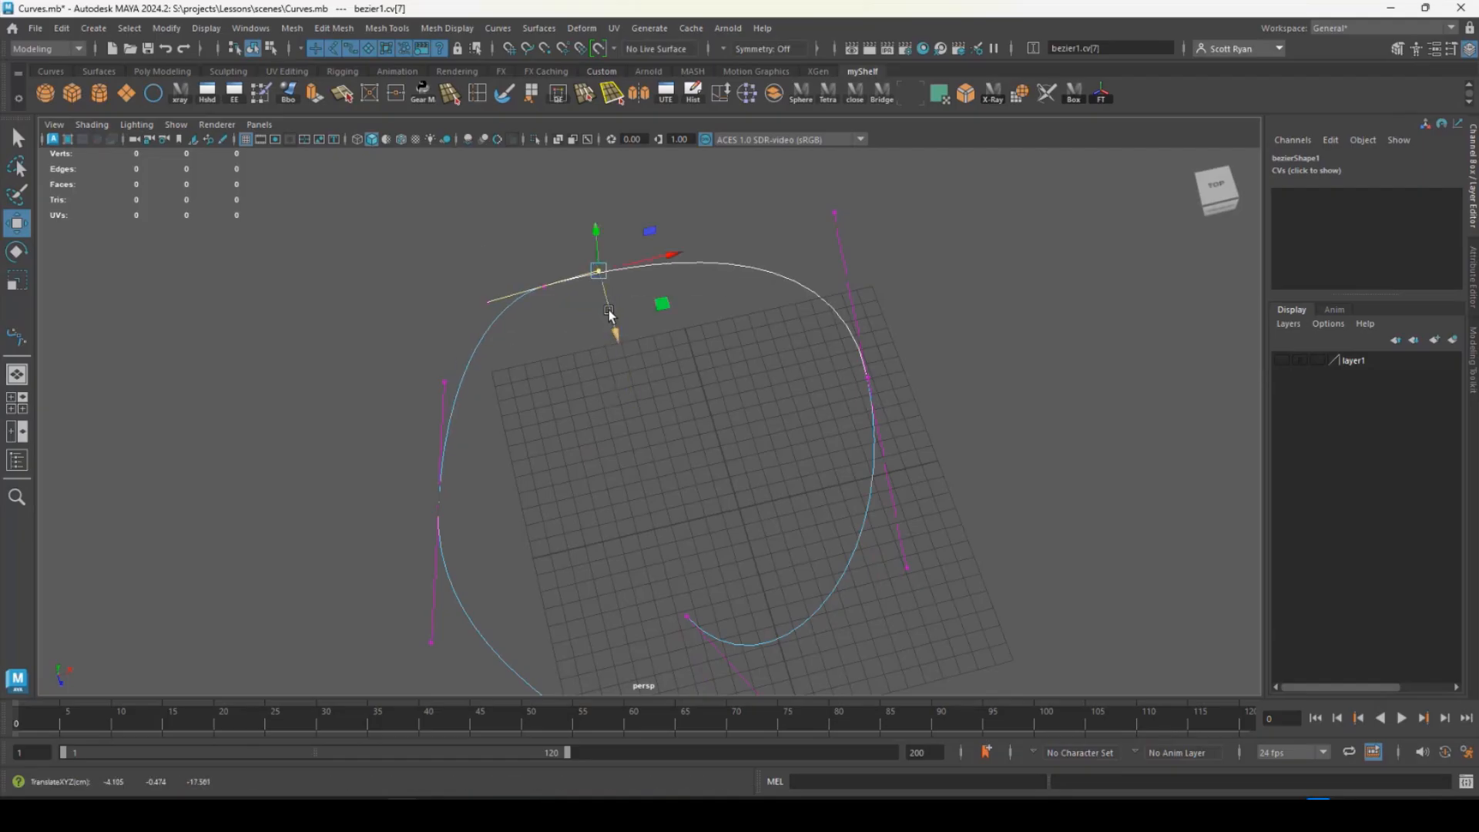
pyautogui.keyDown('alt'); pyautogui.moveTo(608, 271); pyautogui.dragTo(668, 263); pyautogui.keyUp('alt')
pyautogui.keyDown('alt'); pyautogui.moveTo(614, 333); pyautogui.dragTo(727, 333); pyautogui.keyUp('alt')
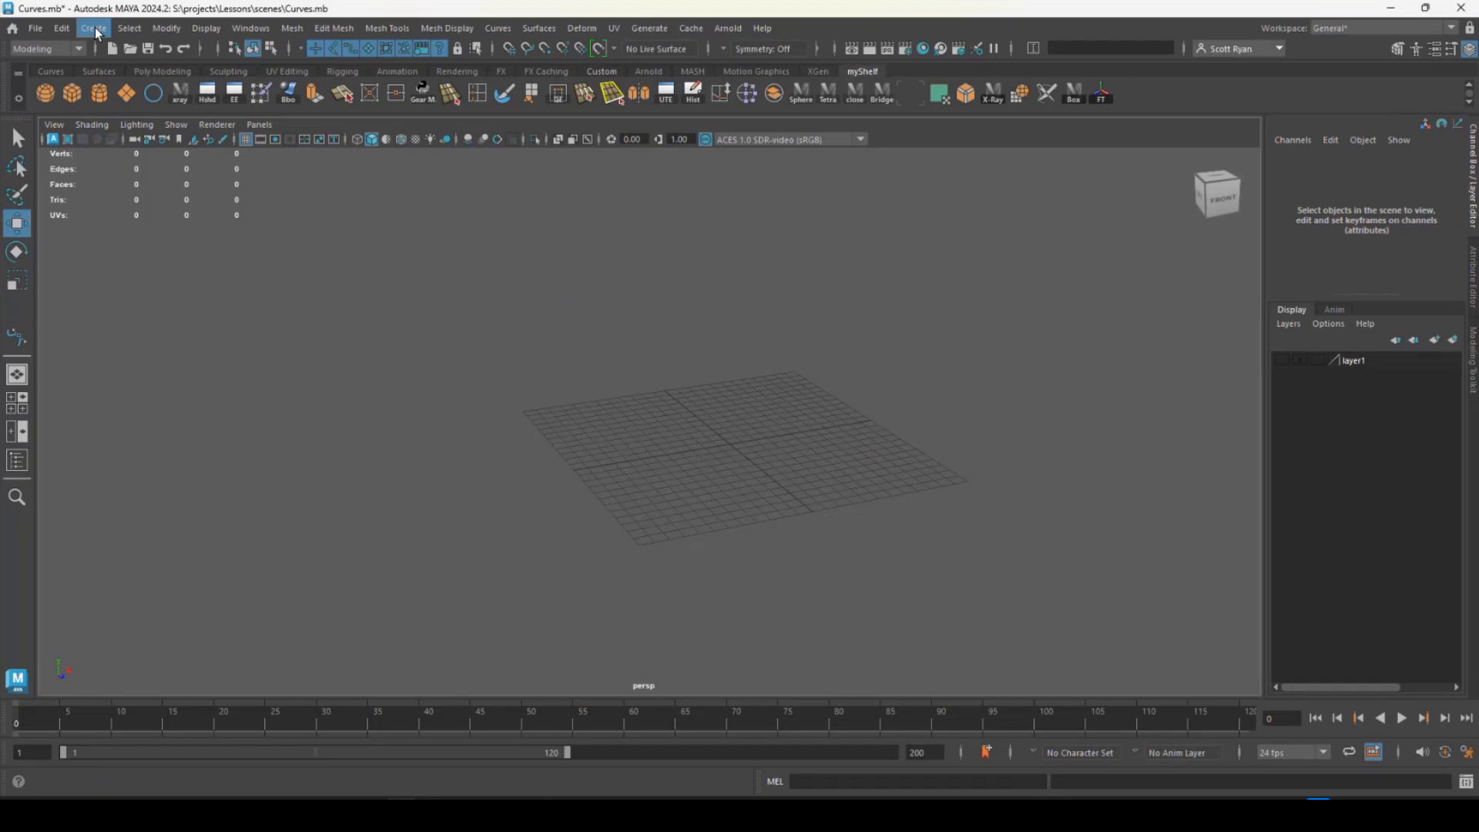
# - Sketch a freehand wavy curve across and beyond the grid with the Pencil Curve Tool
pyautogui.click(93, 28)
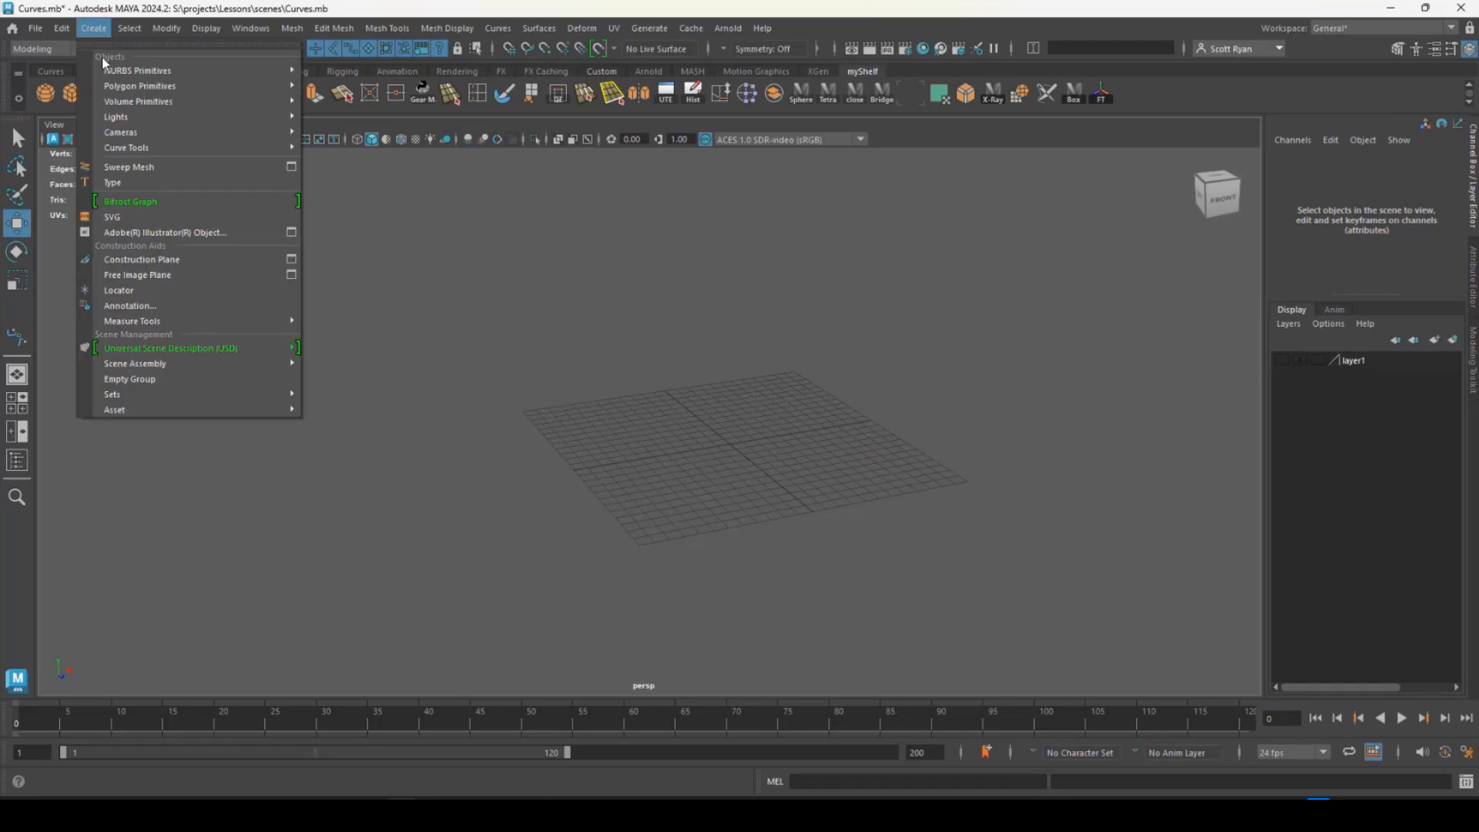
pyautogui.moveTo(145, 146)
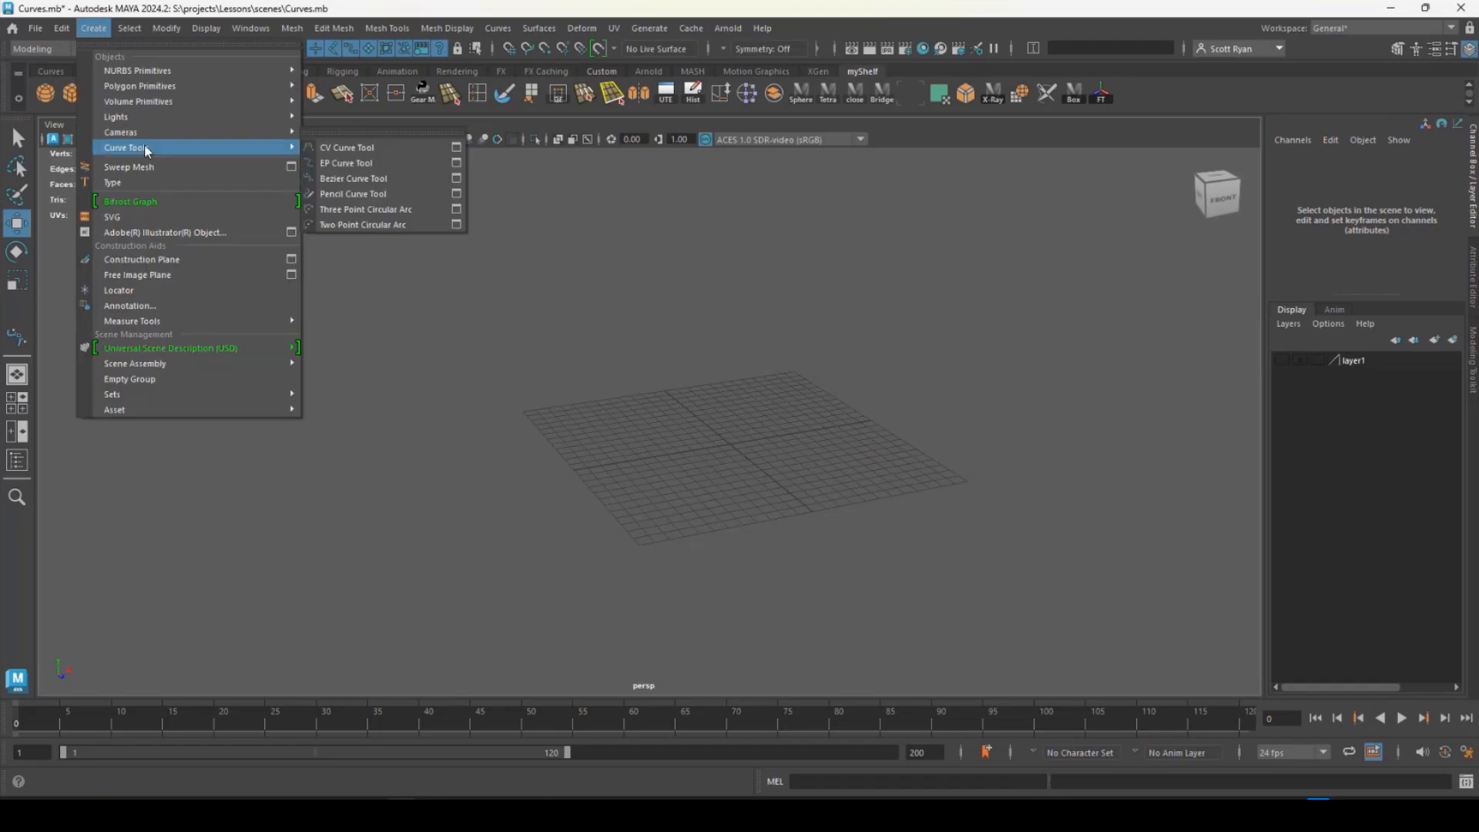
pyautogui.click(374, 195)
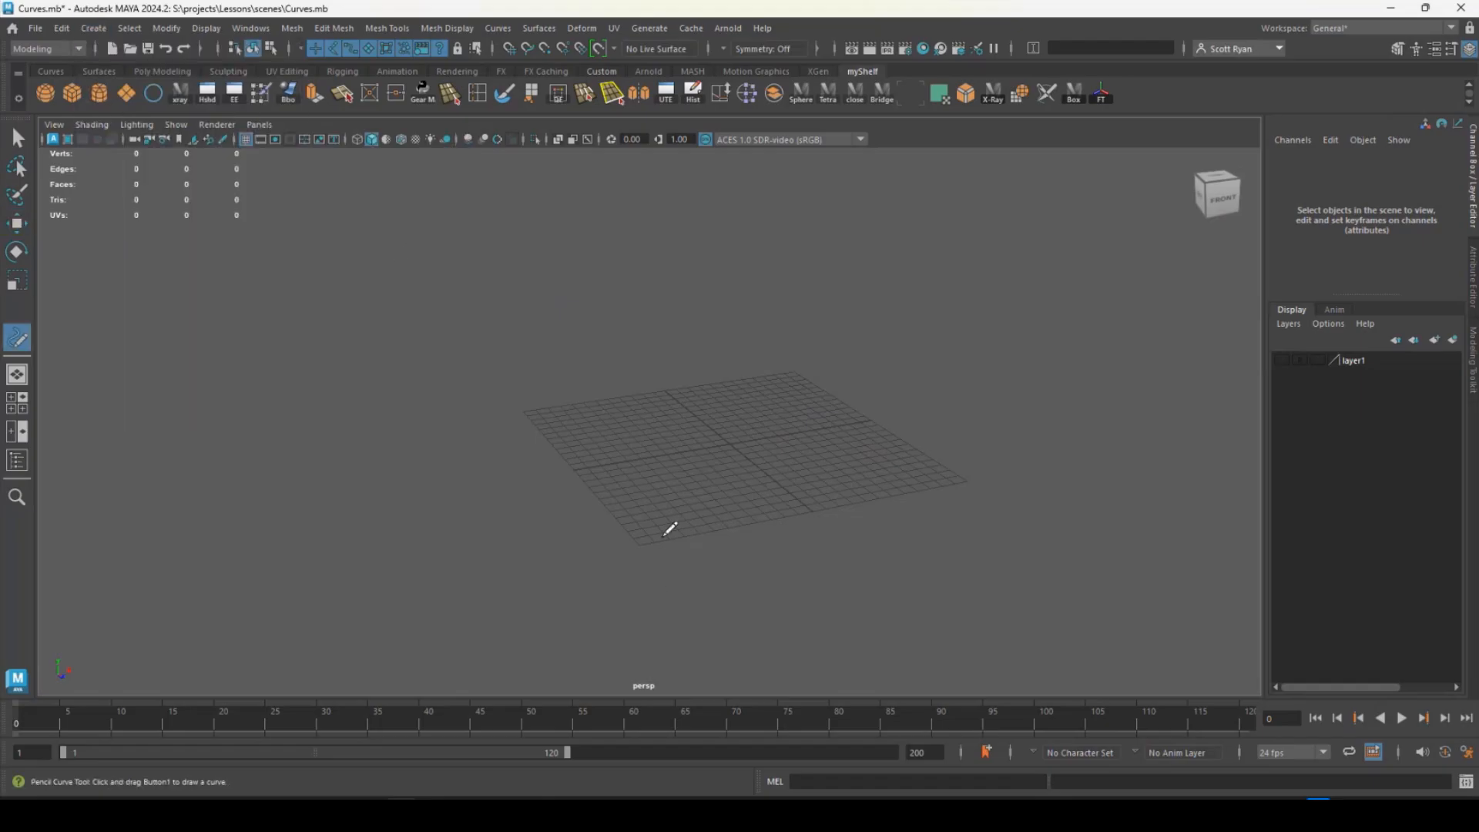
pyautogui.keyDown('alt'); pyautogui.moveTo(674, 511); pyautogui.dragTo(571, 467); pyautogui.keyUp('alt')
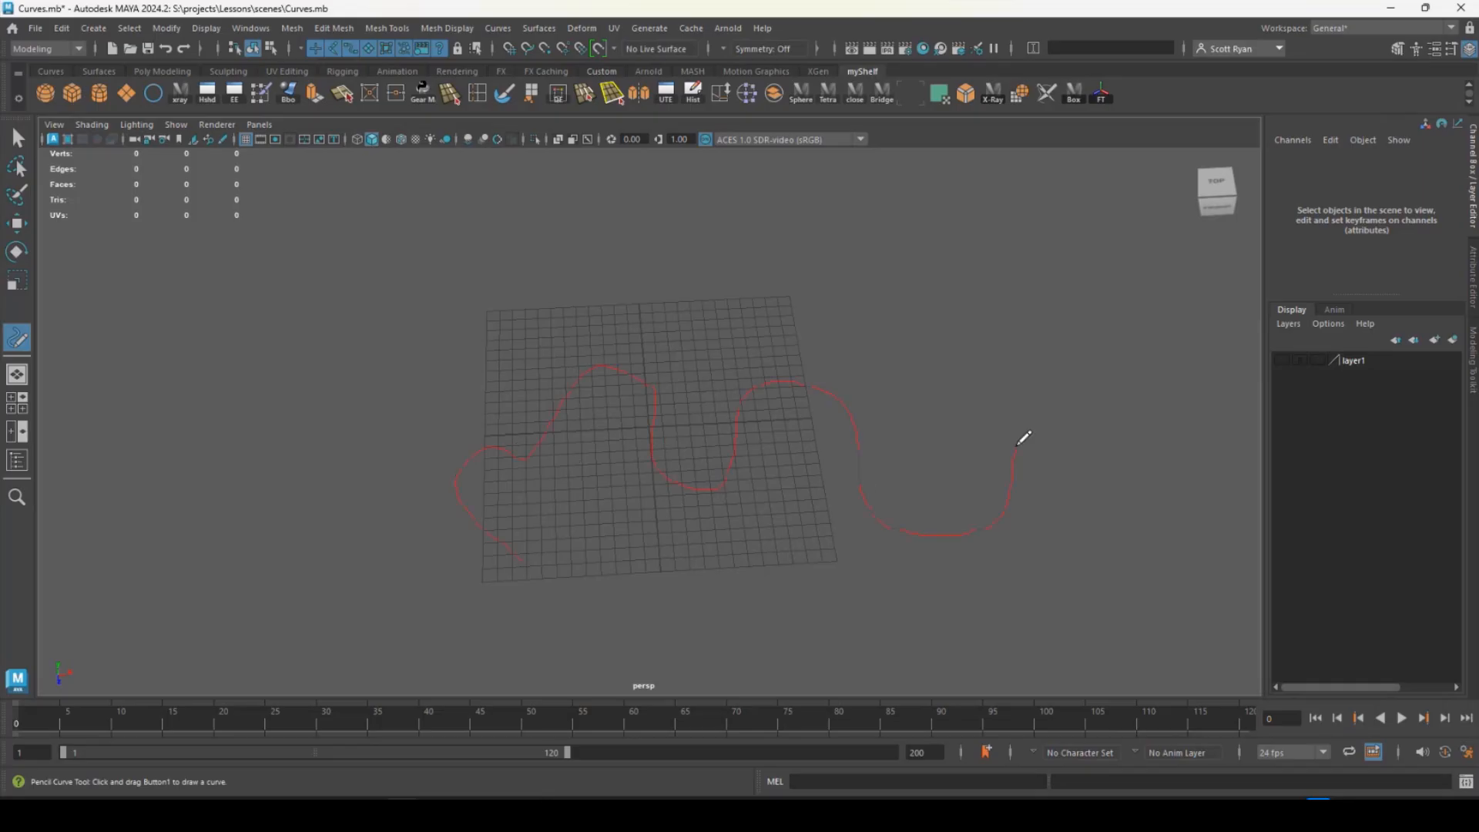
pyautogui.moveTo(1017, 444); pyautogui.dragTo(1017, 445)
# - Display the pencil curve's control vertices and raise the one near the crest of the second hump in Y
pyautogui.press('w')
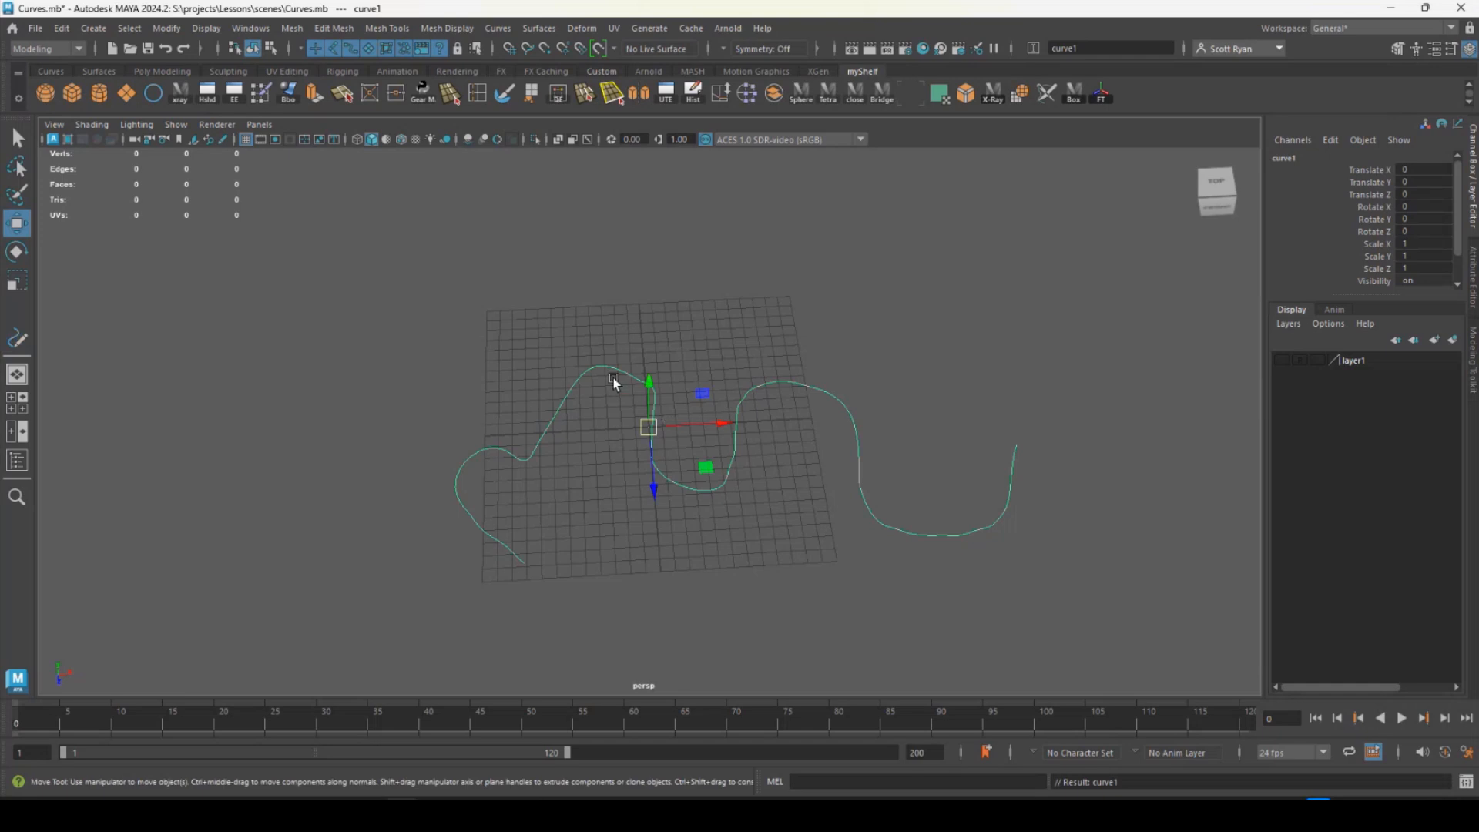
pyautogui.rightClick(609, 374)
pyautogui.click(550, 368)
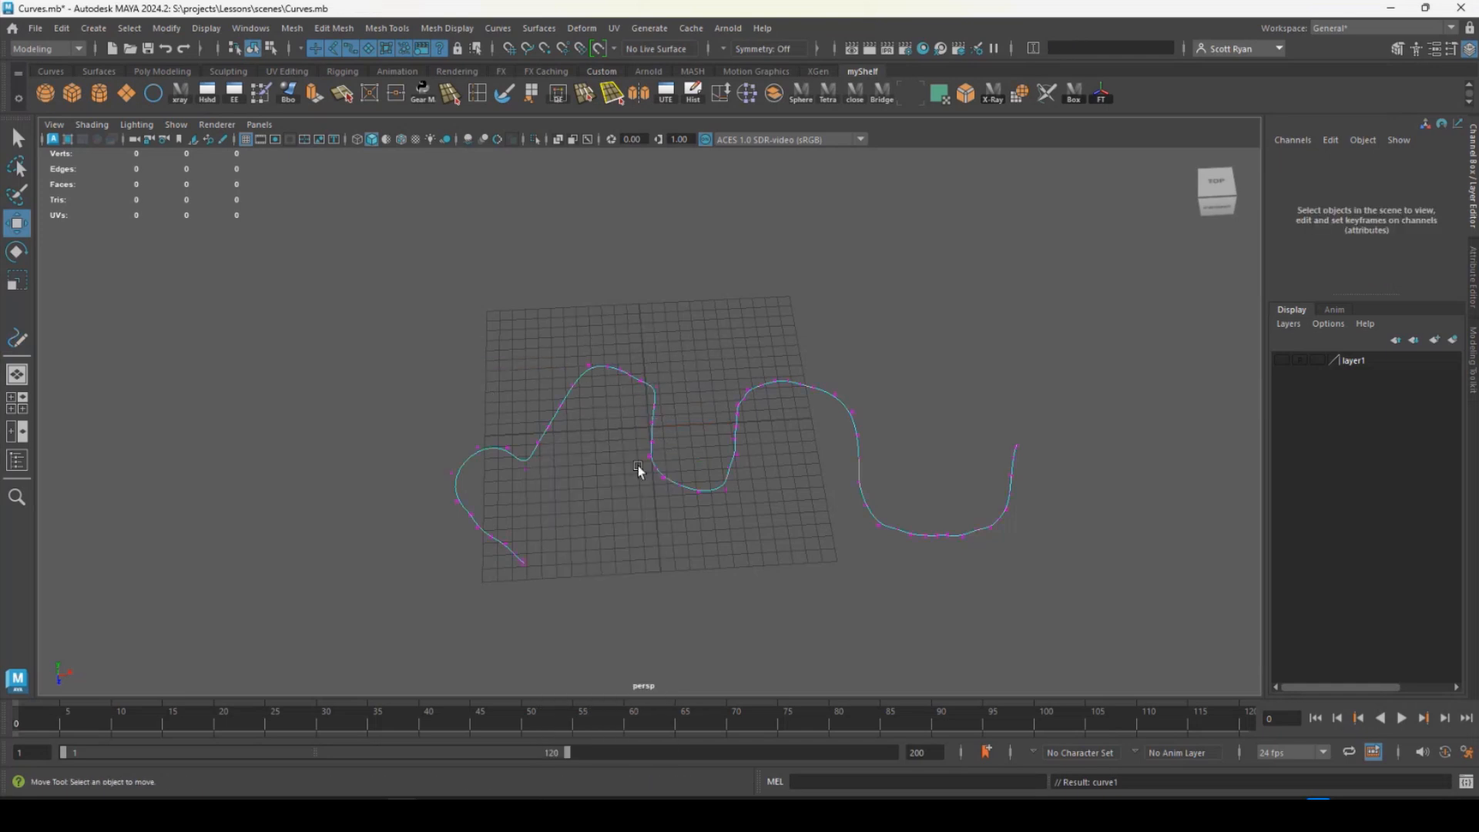
pyautogui.keyDown('alt'); pyautogui.moveTo(683, 494); pyautogui.dragTo(627, 423); pyautogui.keyUp('alt')
pyautogui.keyDown('alt'); pyautogui.moveTo(627, 423); pyautogui.dragTo(542, 409, button='right'); pyautogui.keyUp('alt')
pyautogui.keyDown('alt'); pyautogui.moveTo(542, 409); pyautogui.dragTo(530, 416, button='middle'); pyautogui.keyUp('alt')
pyautogui.keyDown('alt'); pyautogui.moveTo(530, 416); pyautogui.dragTo(509, 450); pyautogui.keyUp('alt')
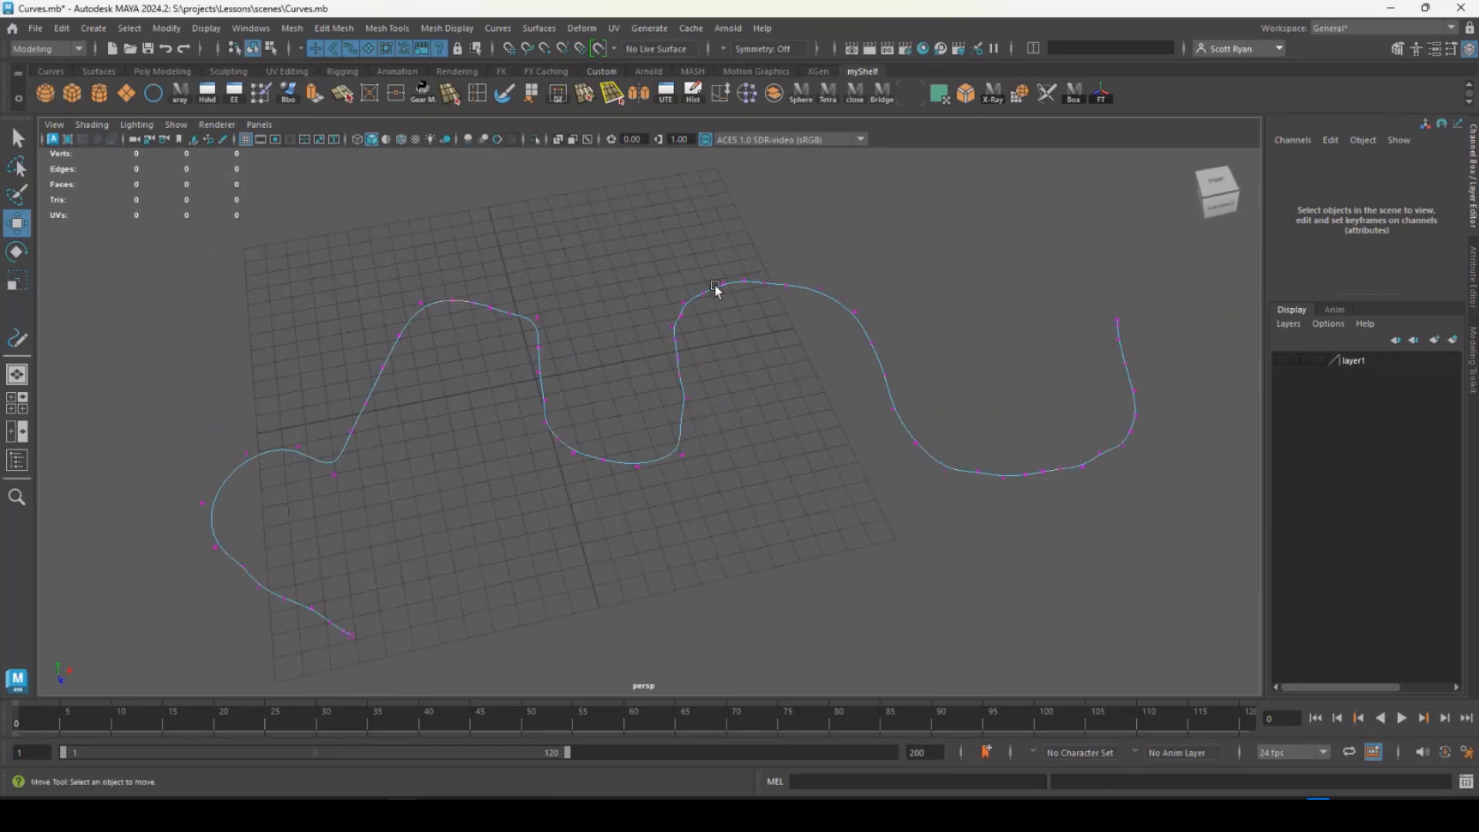
pyautogui.click(755, 279)
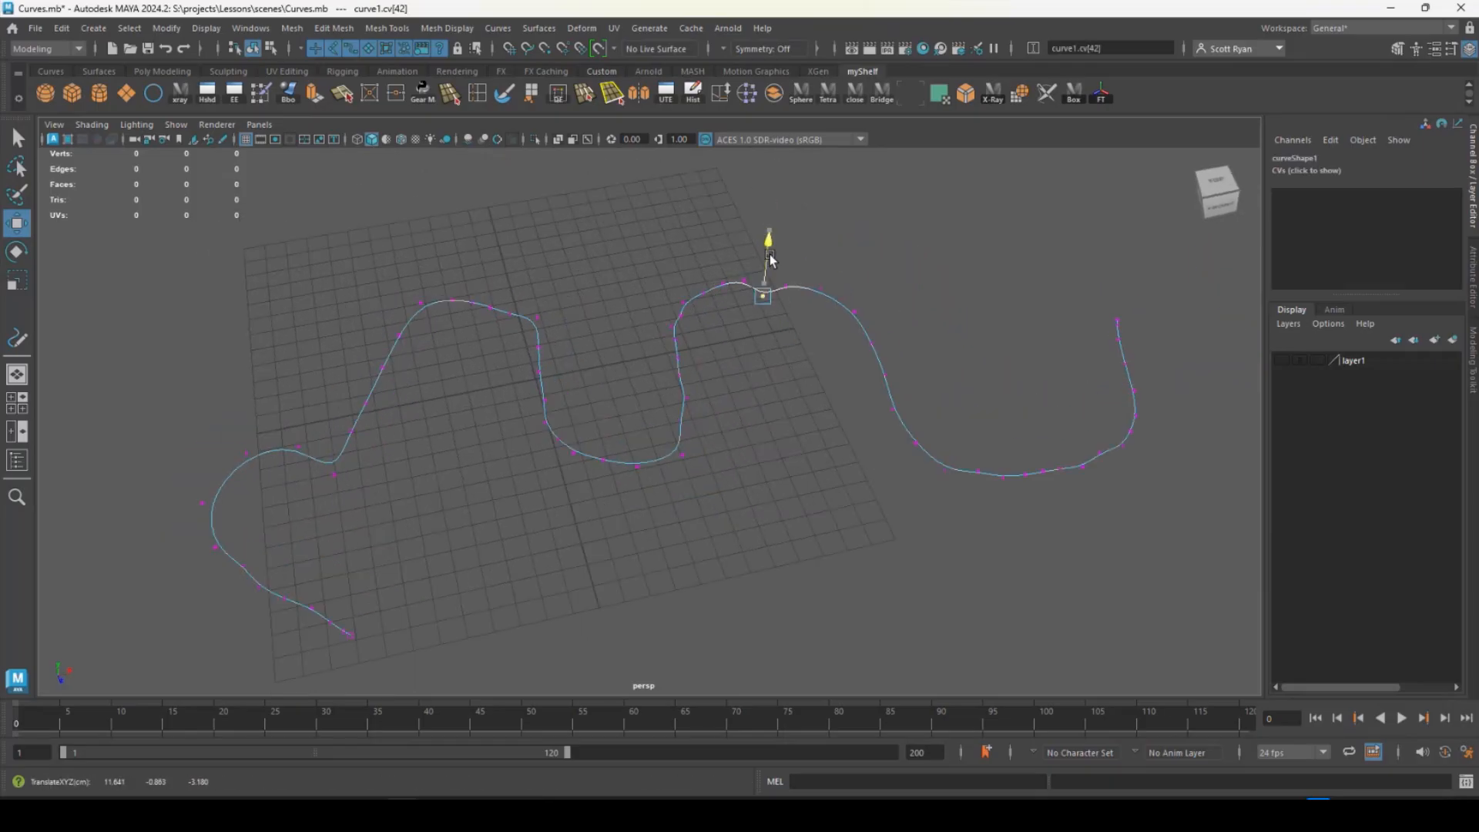
pyautogui.keyDown('alt'); pyautogui.moveTo(728, 333); pyautogui.dragTo(699, 325); pyautogui.keyUp('alt')
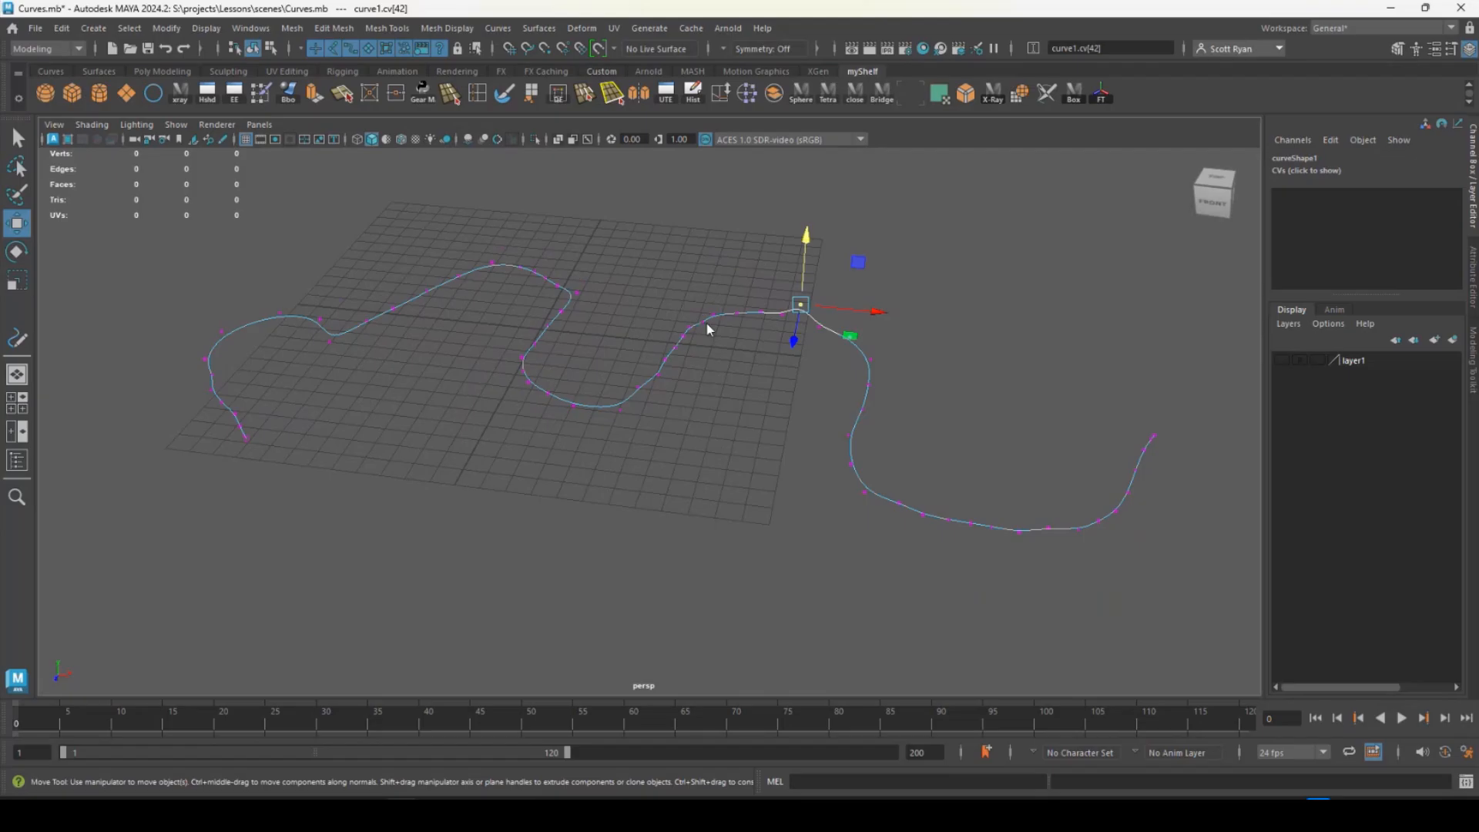
# - Show the pencil curve's edit points and pull one beside the central valley inward along X to form a kink
pyautogui.moveTo(706, 322); pyautogui.dragTo(683, 364, button='right')
pyautogui.keyDown('alt'); pyautogui.moveTo(681, 360); pyautogui.dragTo(656, 414); pyautogui.keyUp('alt')
pyautogui.scroll(3, 687, 411)
pyautogui.click(684, 414)
pyautogui.keyDown('alt'); pyautogui.moveTo(745, 431); pyautogui.dragTo(539, 327); pyautogui.keyUp('alt')
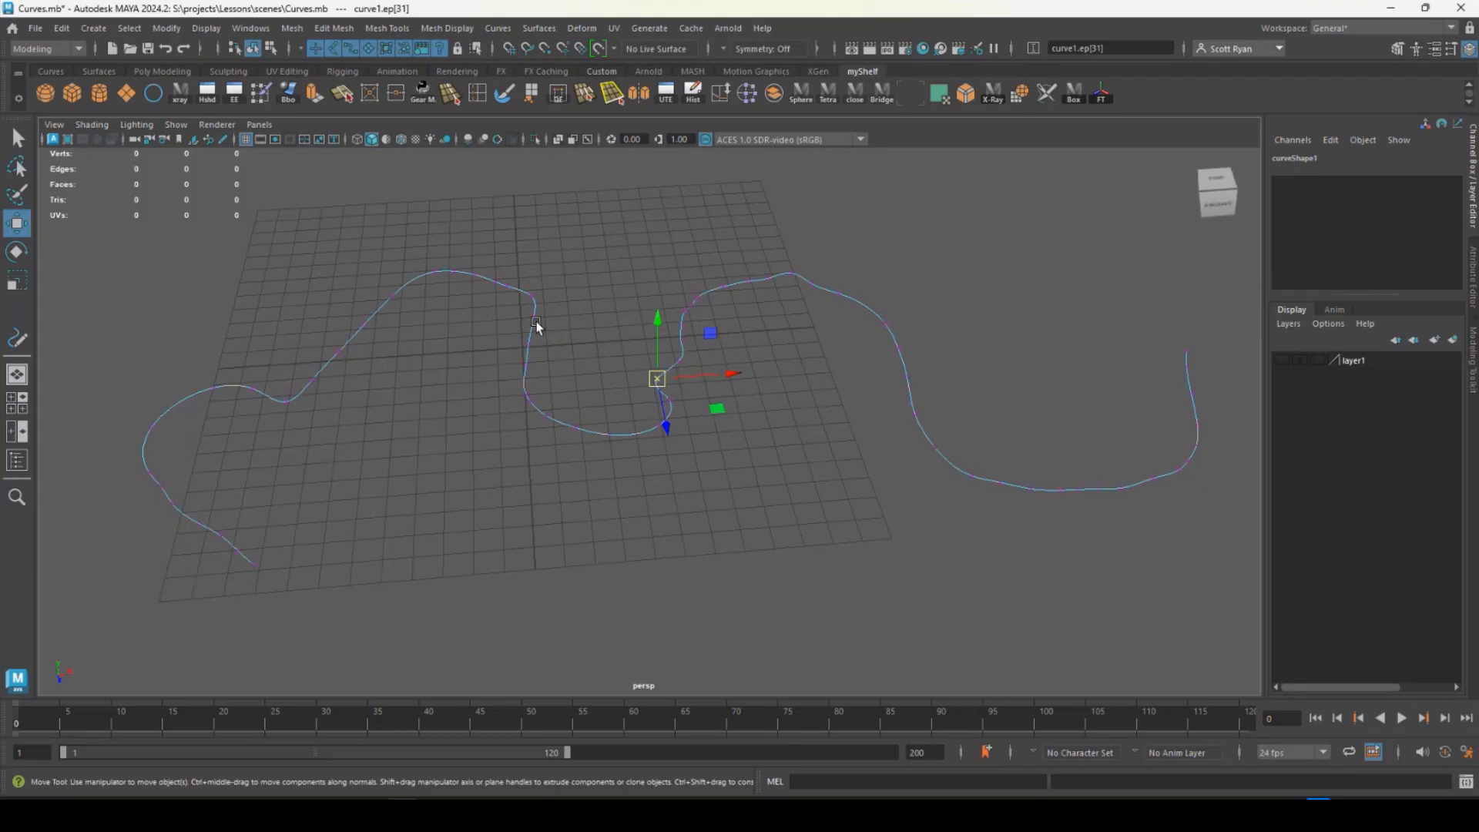
# - Return the pencil curve to object selection and delete it
pyautogui.moveTo(539, 327); pyautogui.dragTo(540, 302, button='right')
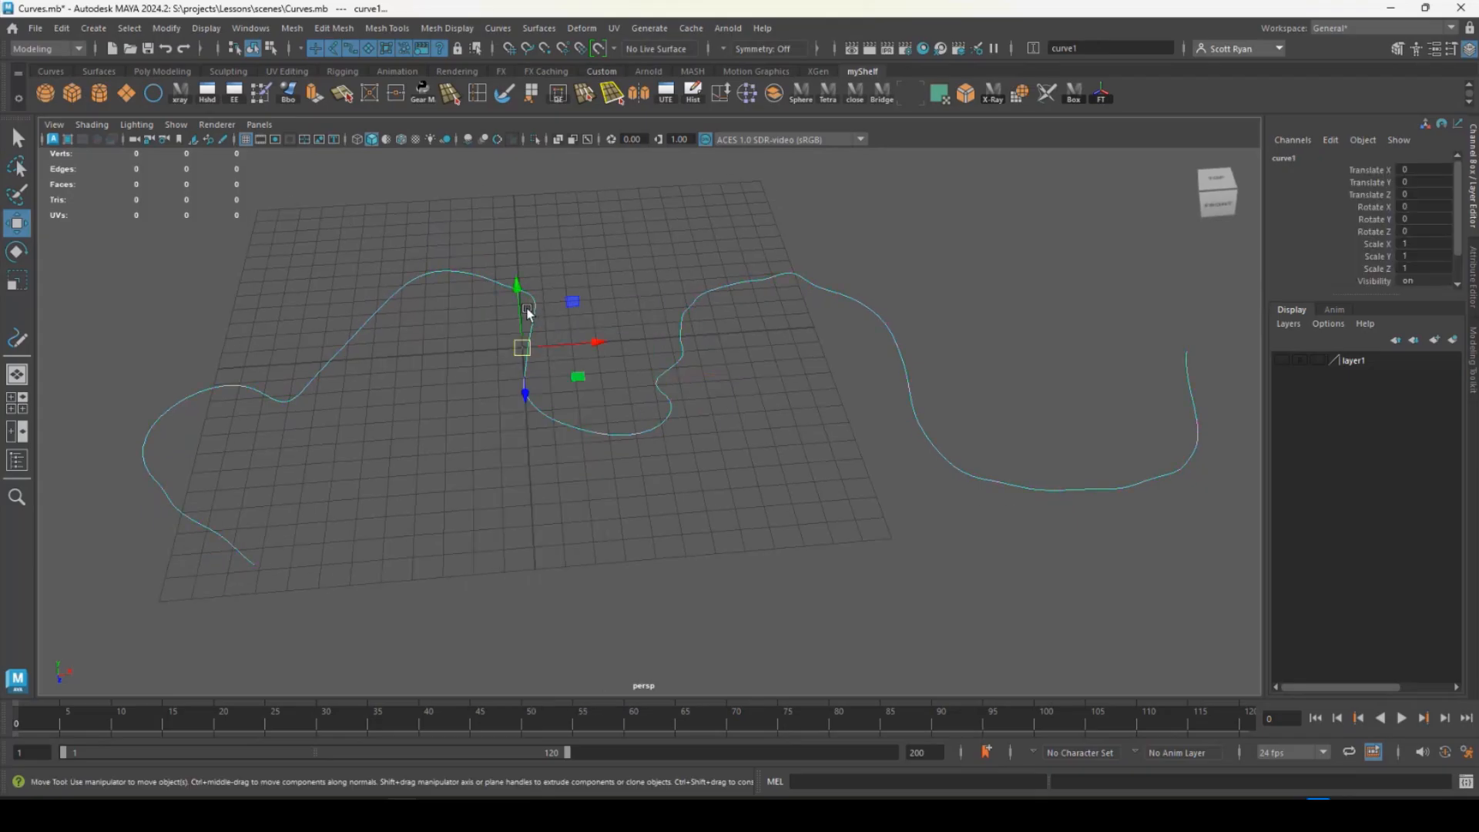
pyautogui.press('Delete')
# - Create a Three Point Circular Arc from the grid's front-left area through its back-left area to its back-right area
pyautogui.click(91, 30)
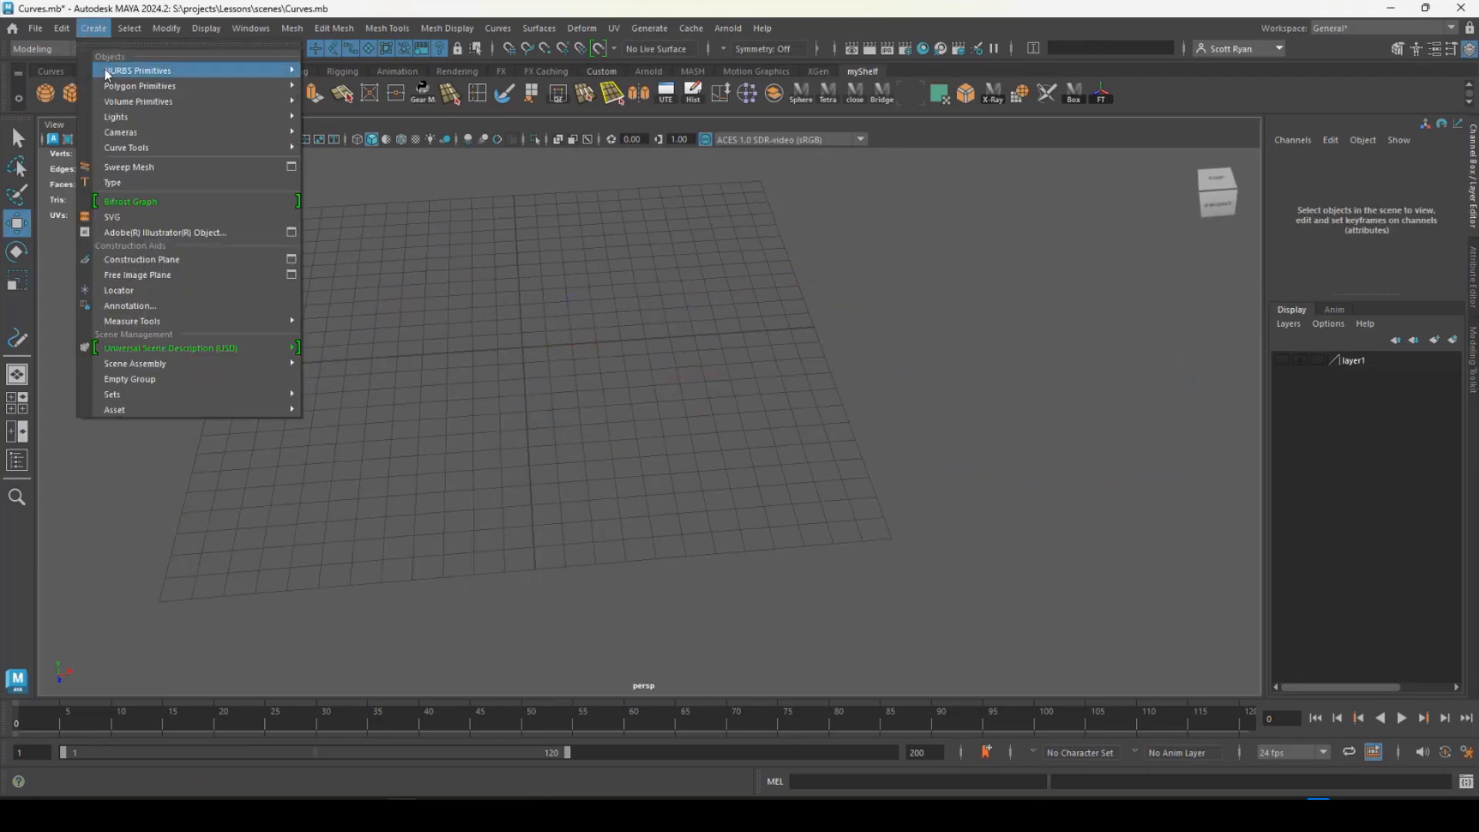
pyautogui.moveTo(131, 146)
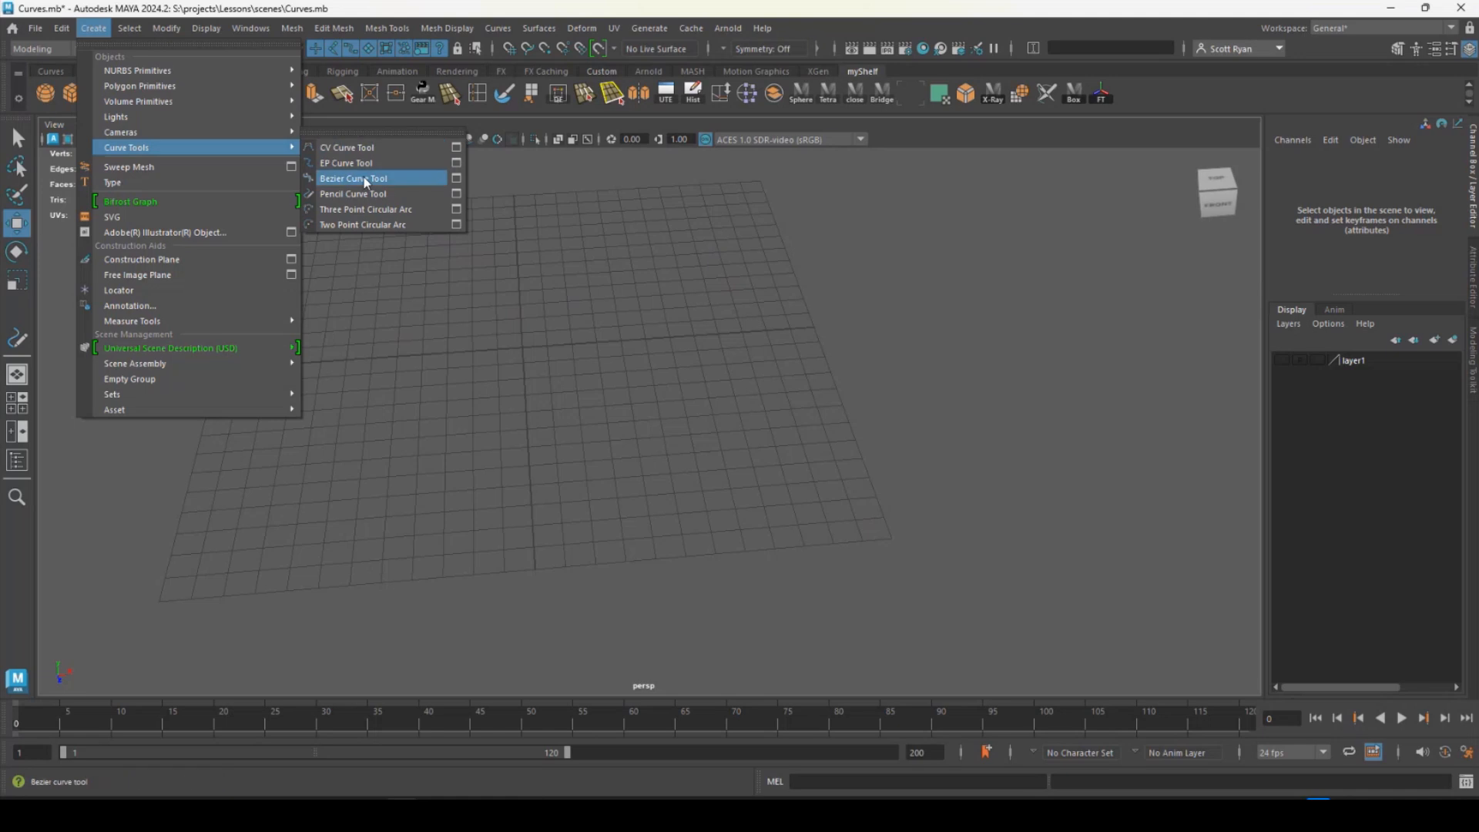
pyautogui.click(365, 212)
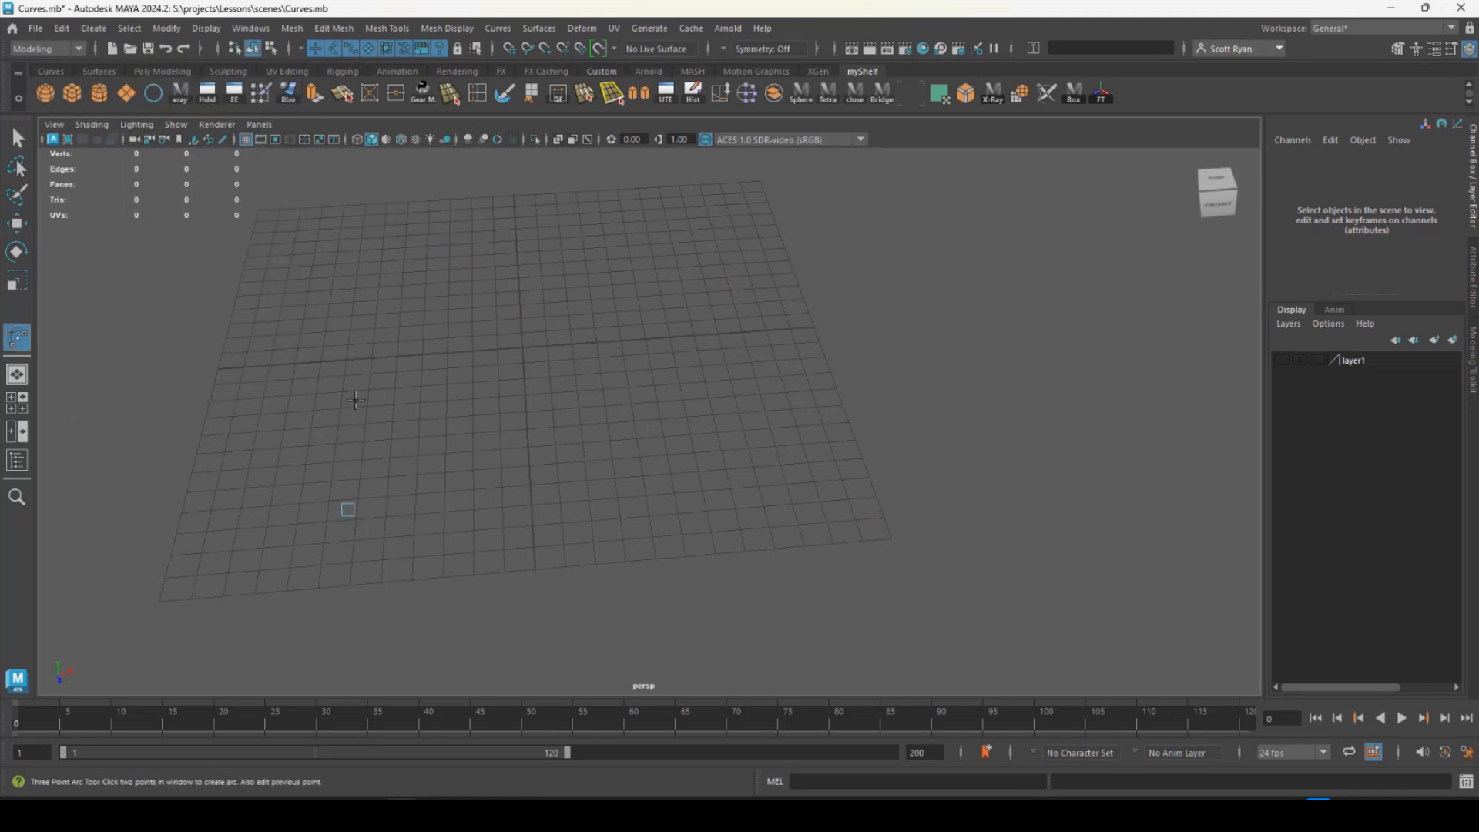
pyautogui.click(388, 304)
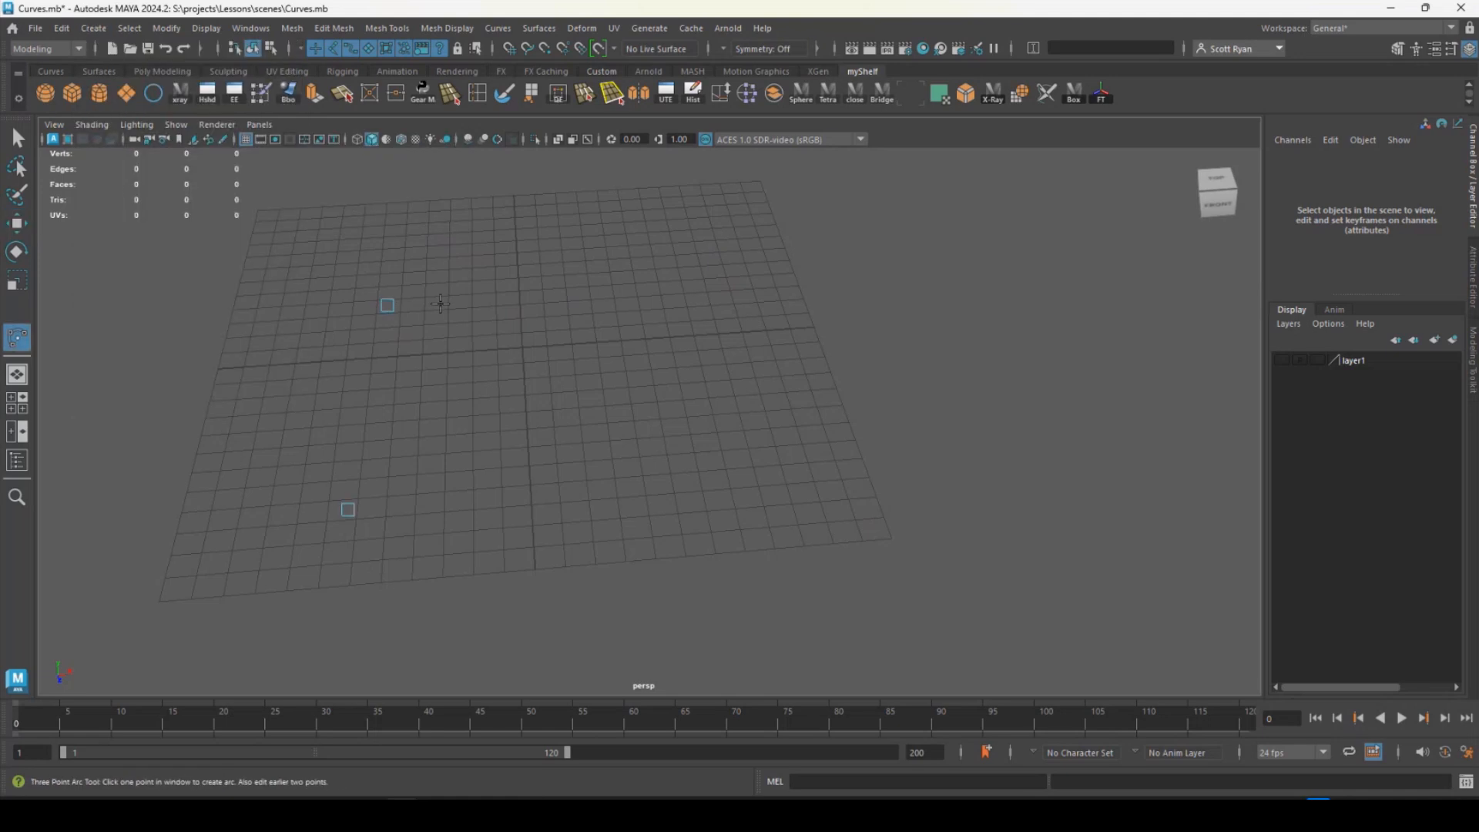
pyautogui.click(738, 282)
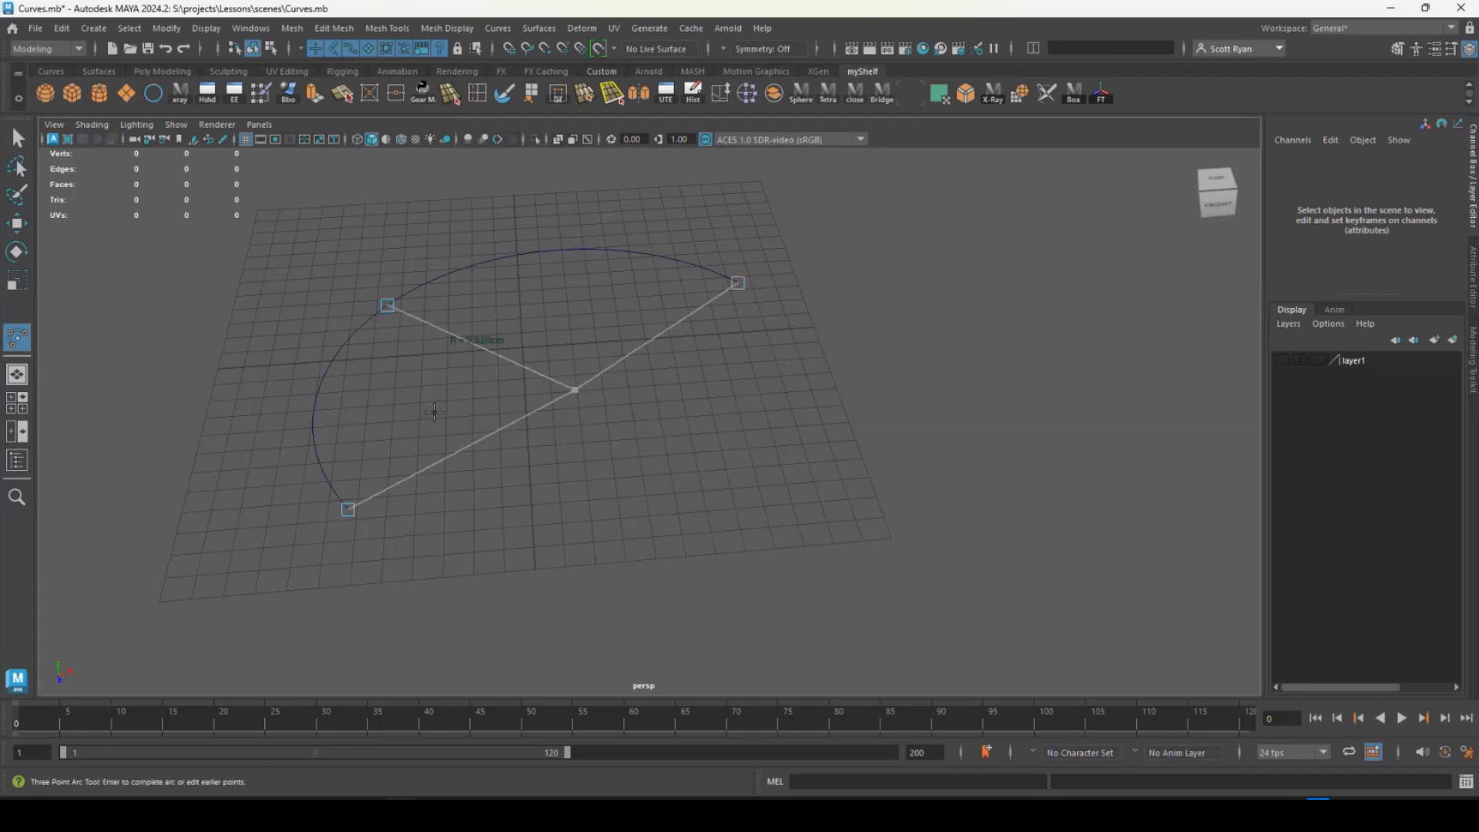
# - Reposition the three-point arc's end point along X and Z toward the front of the grid to extend its sweep
pyautogui.keyDown('alt'); pyautogui.moveTo(434, 412); pyautogui.dragTo(602, 351); pyautogui.keyUp('alt')
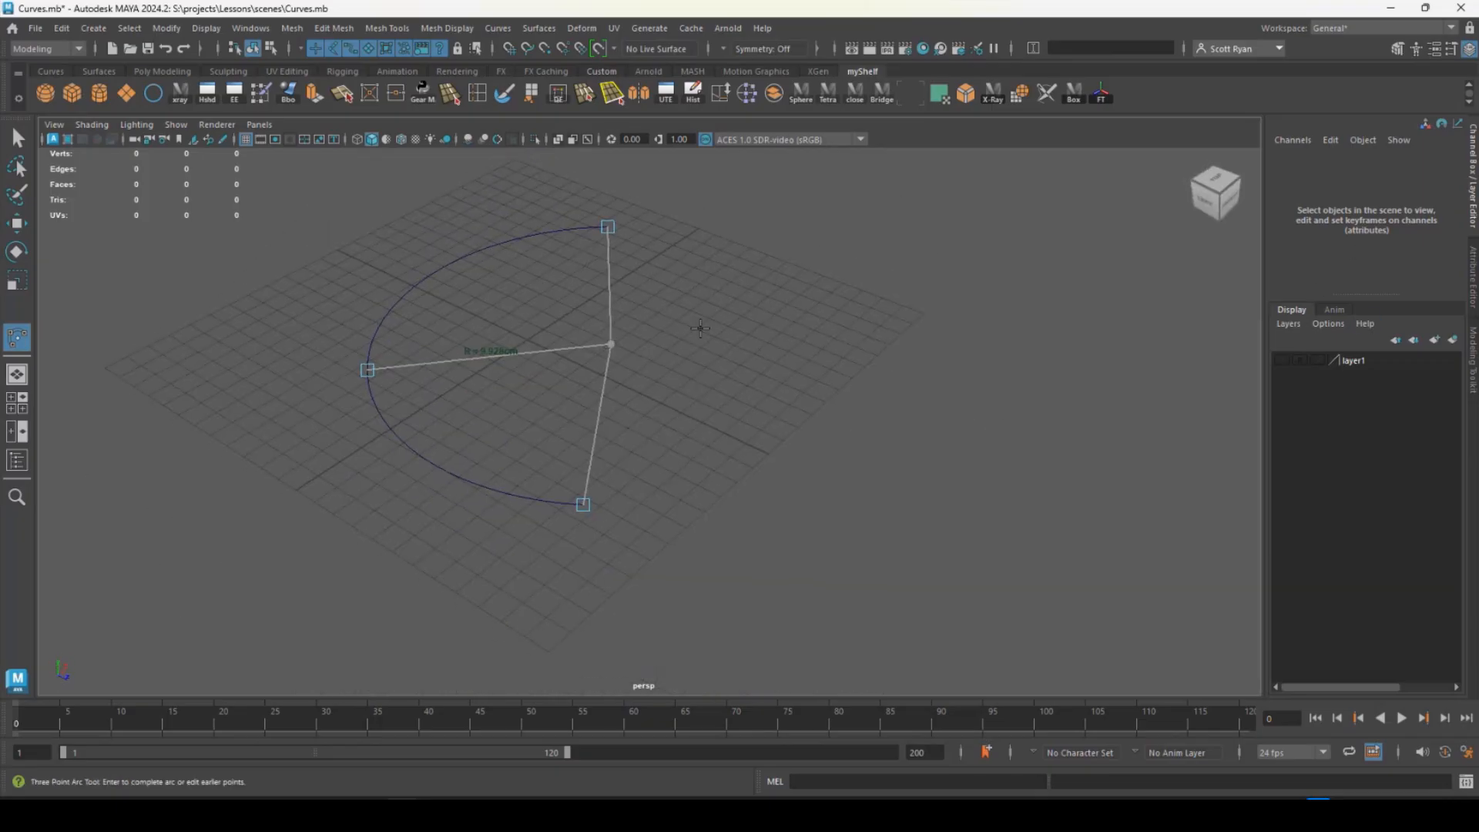
pyautogui.moveTo(607, 227); pyautogui.dragTo(752, 343)
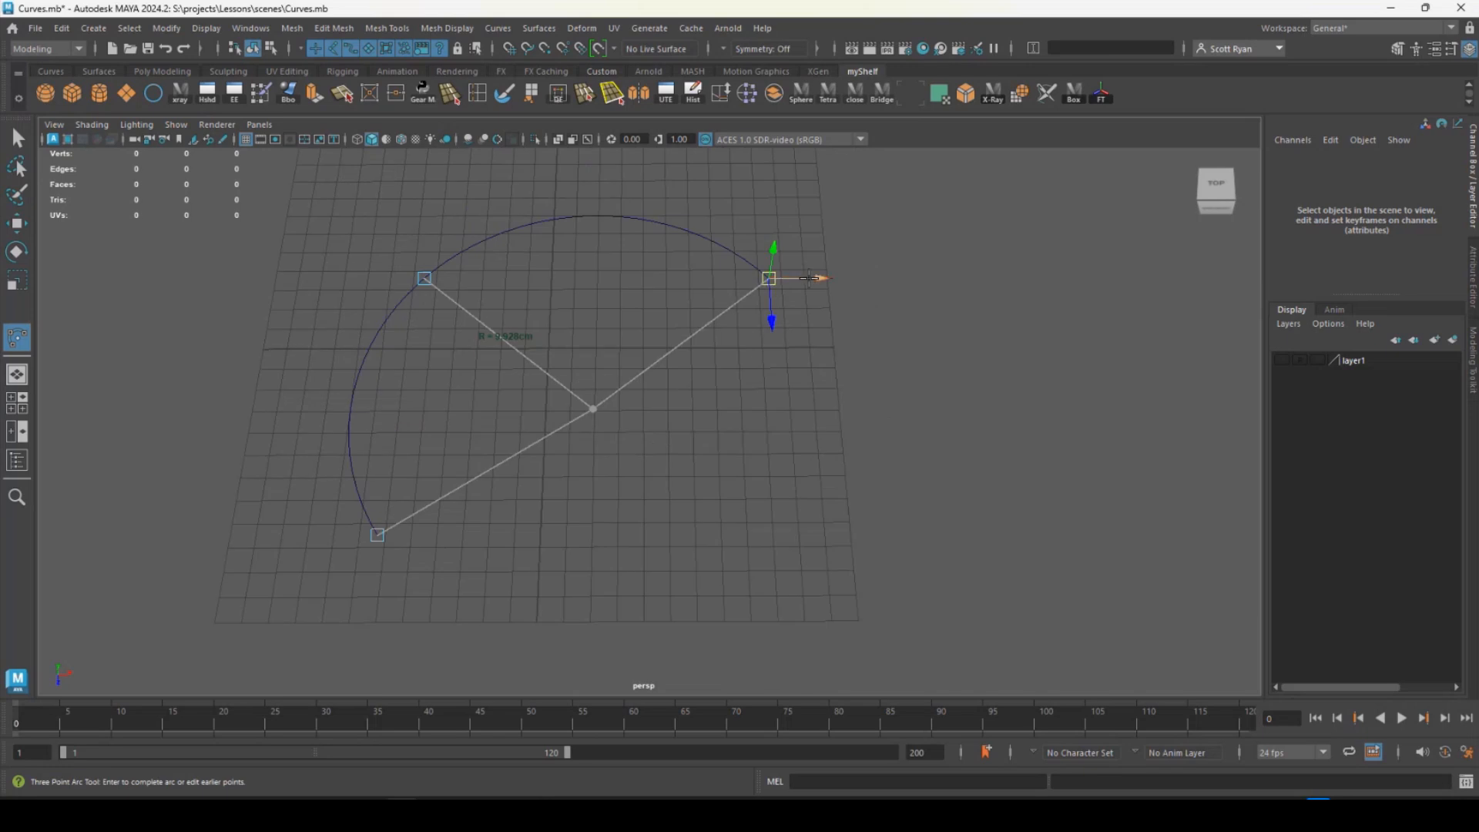
pyautogui.moveTo(809, 277); pyautogui.dragTo(933, 577)
pyautogui.moveTo(996, 530); pyautogui.dragTo(750, 494)
pyautogui.moveTo(743, 467); pyautogui.dragTo(641, 497)
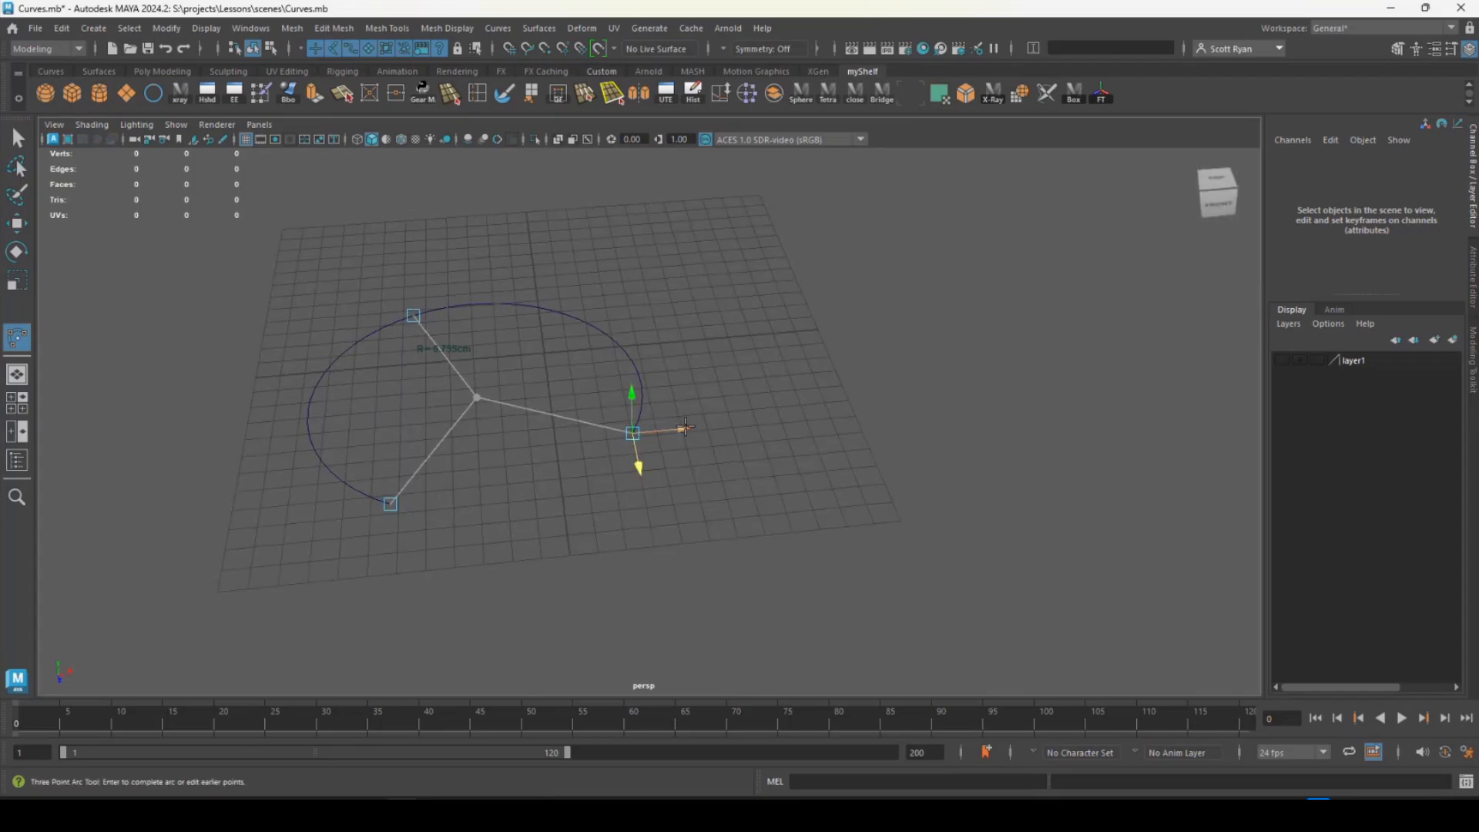
# - Bring the arc's end point close to its start point, then move it out along X to about 0.13, with Z about 8.31
pyautogui.moveTo(687, 430); pyautogui.dragTo(519, 521)
pyautogui.keyDown('alt'); pyautogui.moveTo(519, 520); pyautogui.dragTo(625, 410, button='middle'); pyautogui.keyUp('alt')
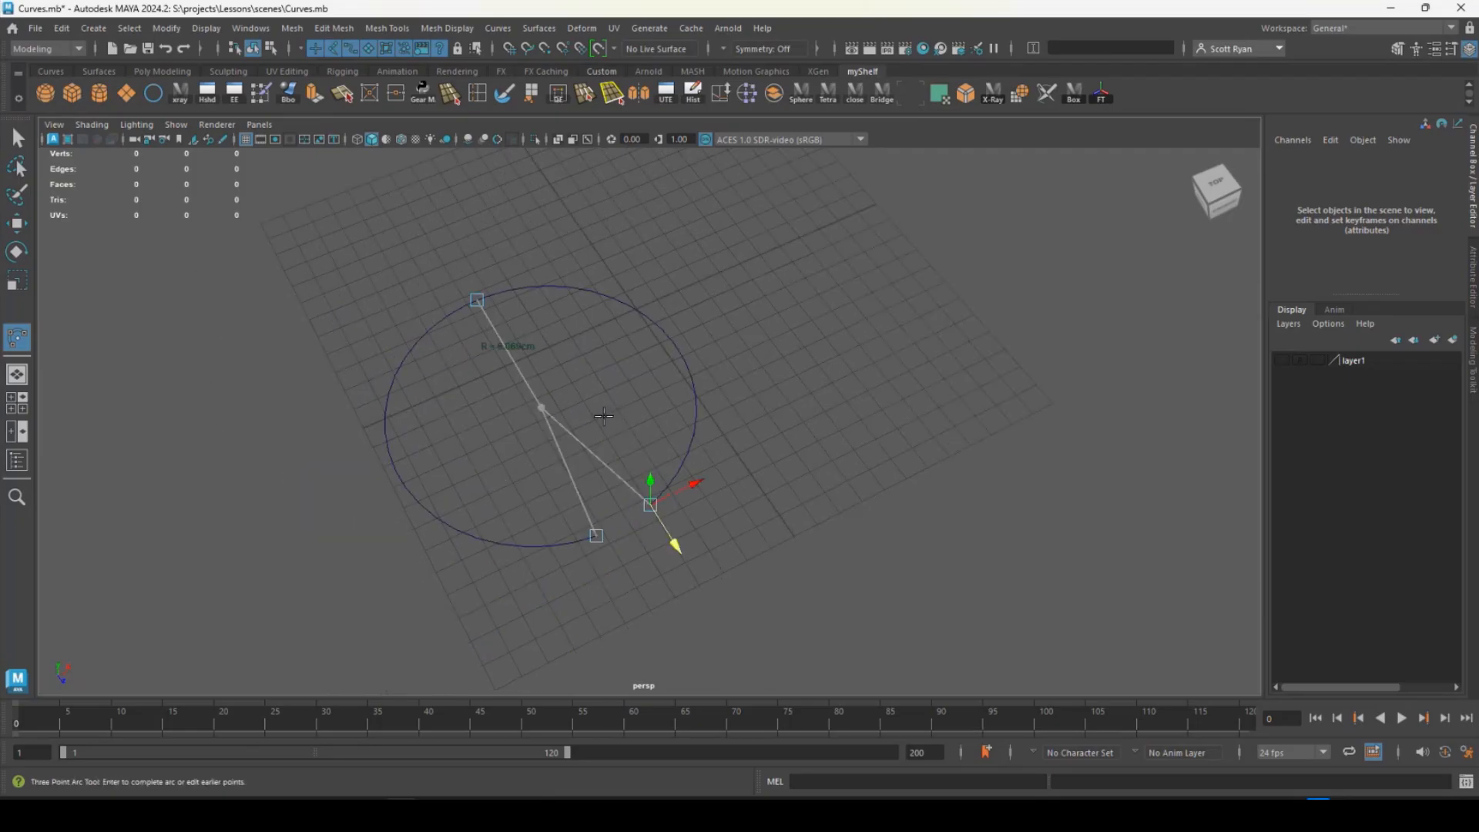
pyautogui.moveTo(704, 479); pyautogui.dragTo(772, 417)
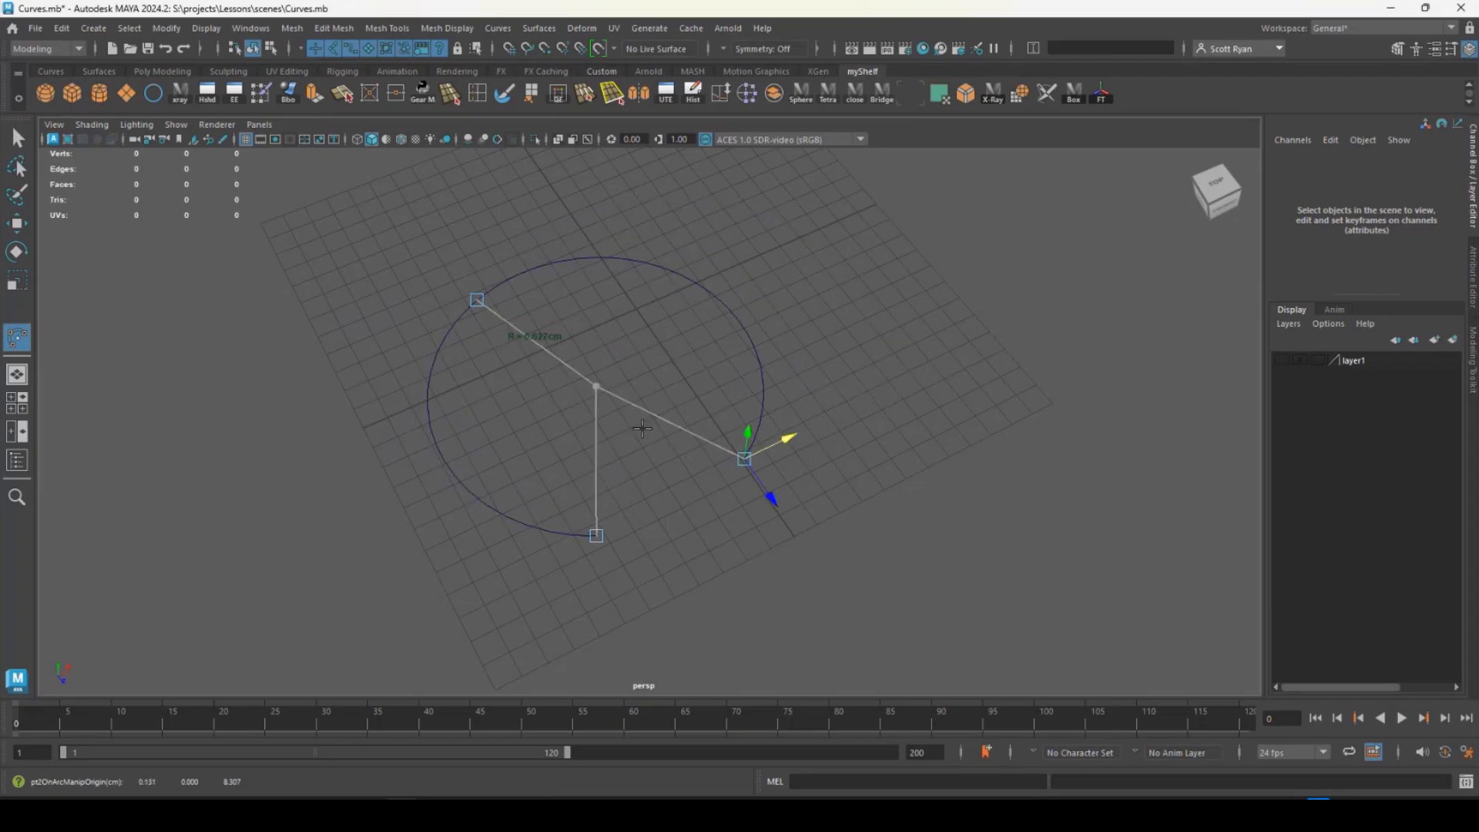
# - Complete the three-point arc and delete the resulting curve
pyautogui.click(17, 139)
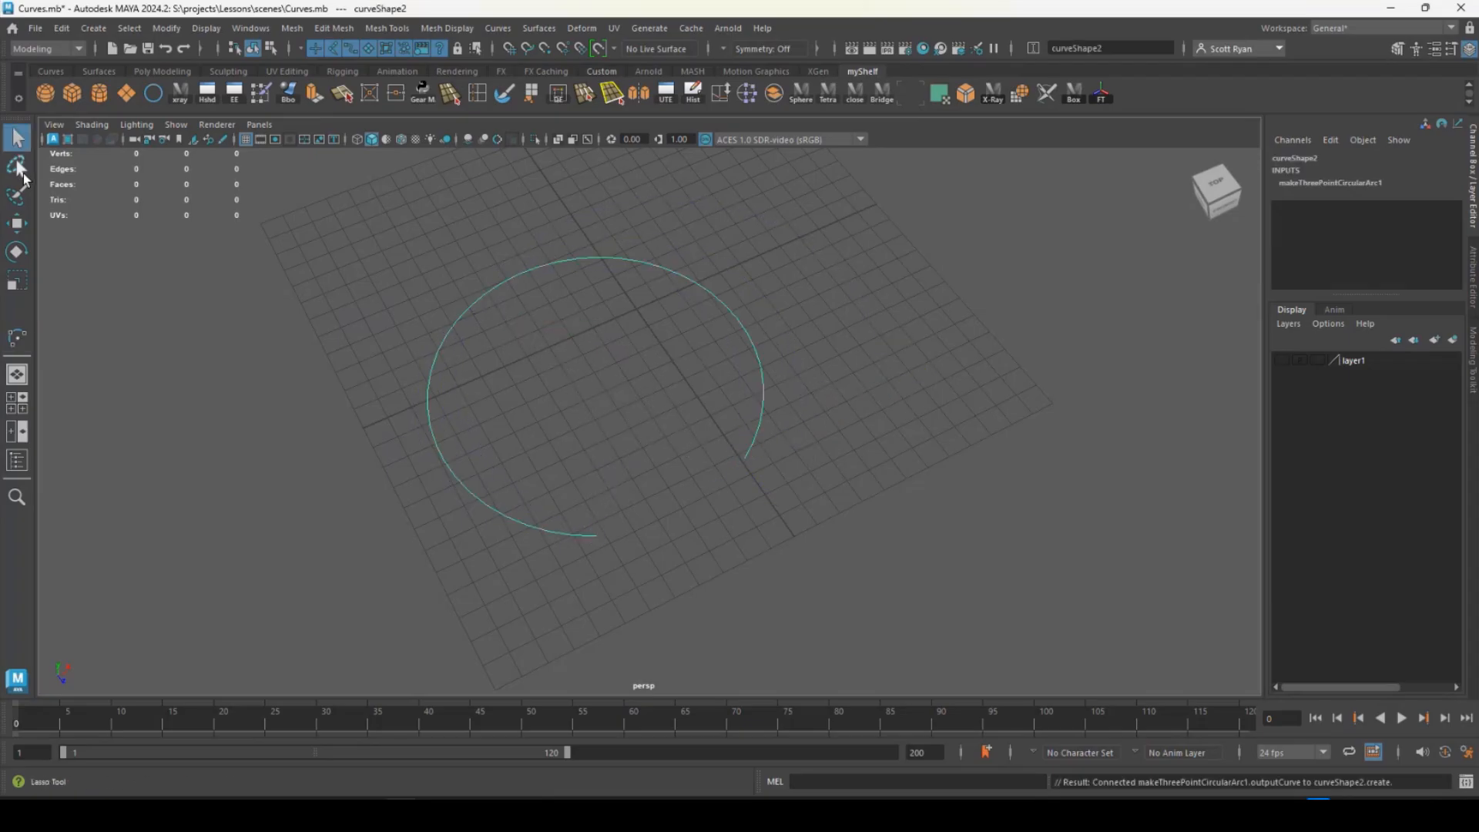
pyautogui.press('Delete')
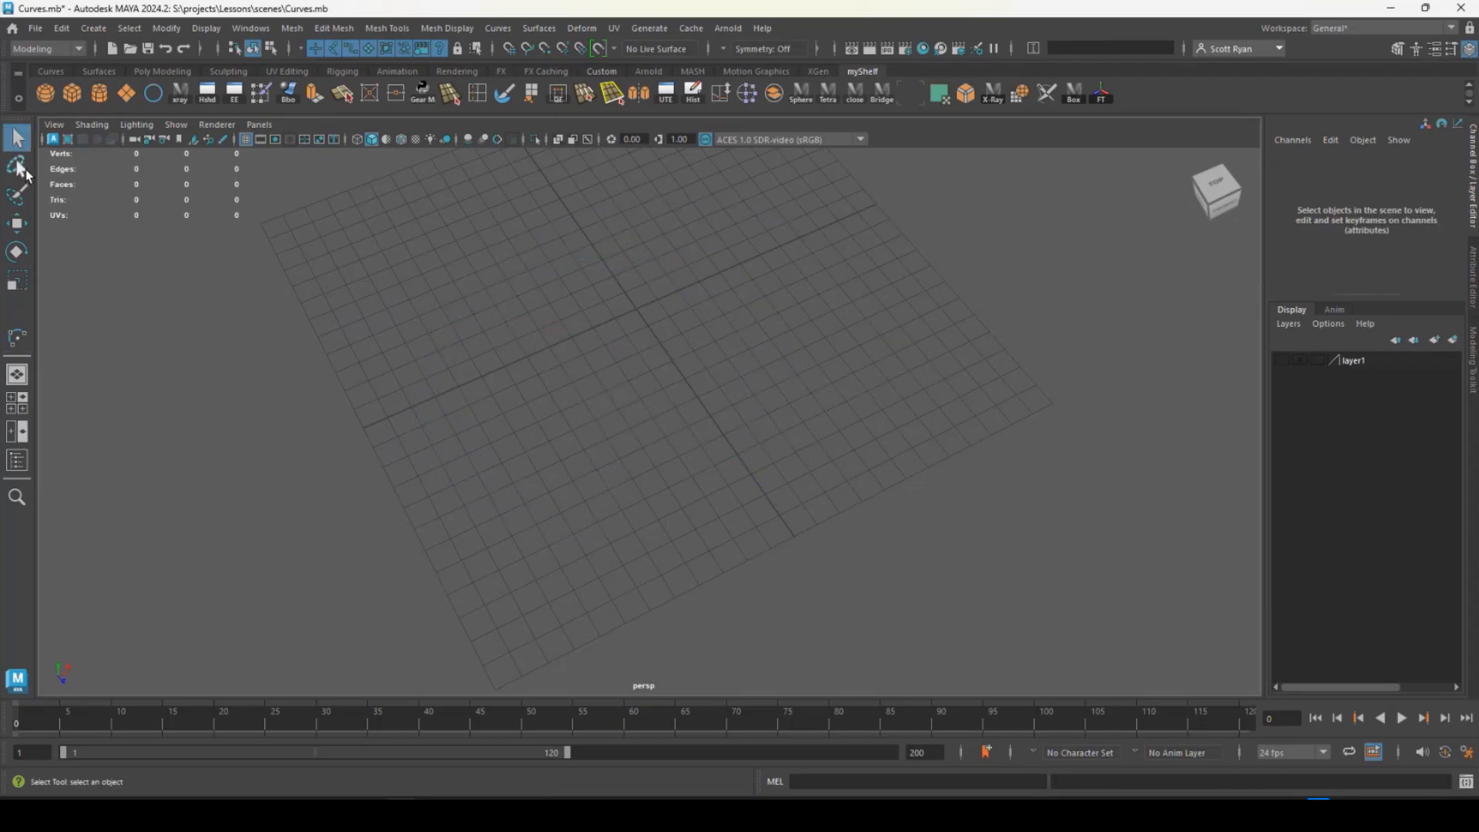
# - Start a Two Point Circular Arc from the grid's front-left area to its back-right area, bulging toward the back left
pyautogui.click(83, 33)
pyautogui.moveTo(232, 132)
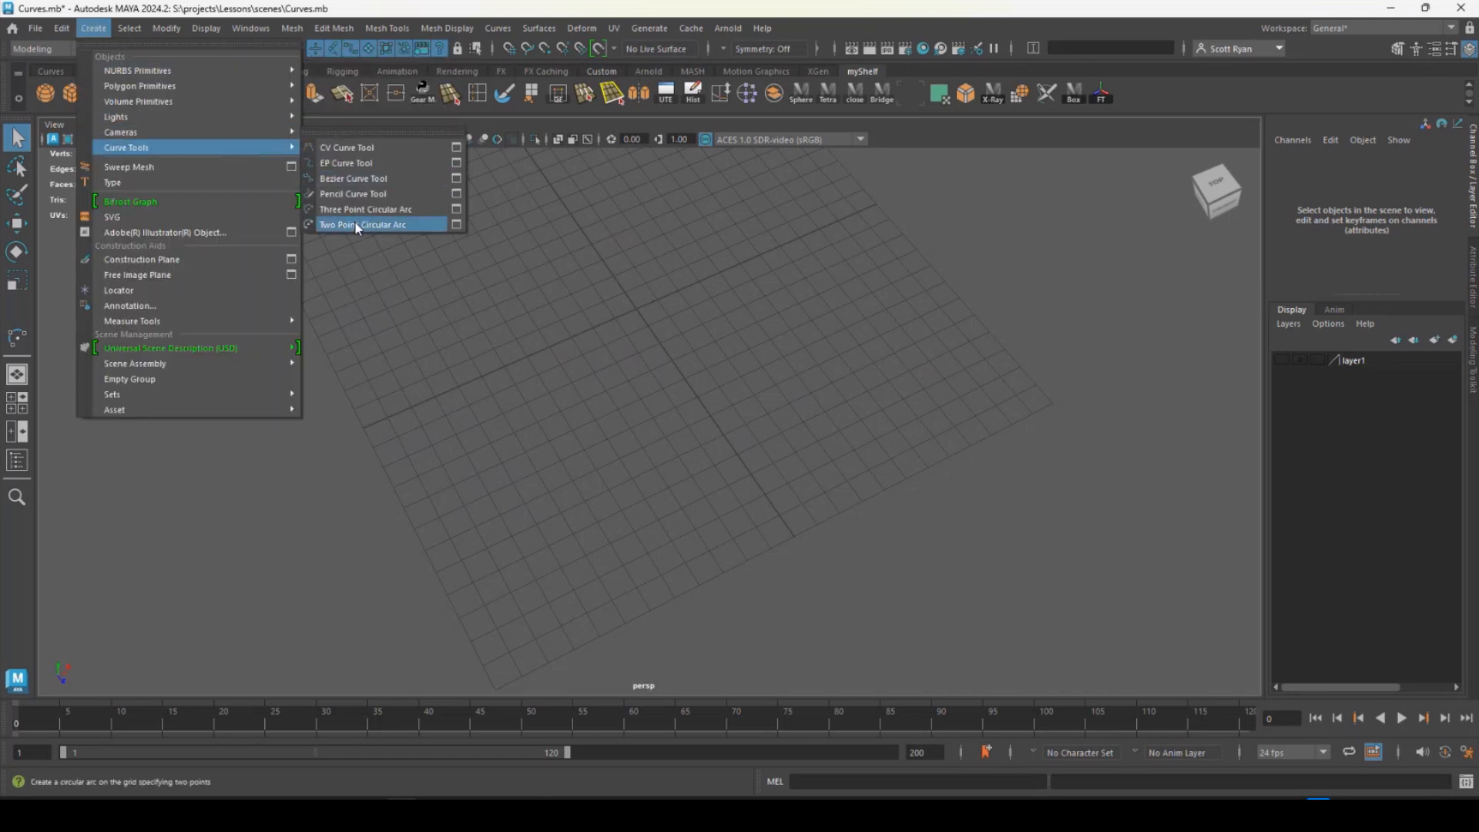
pyautogui.click(357, 226)
pyautogui.click(493, 524)
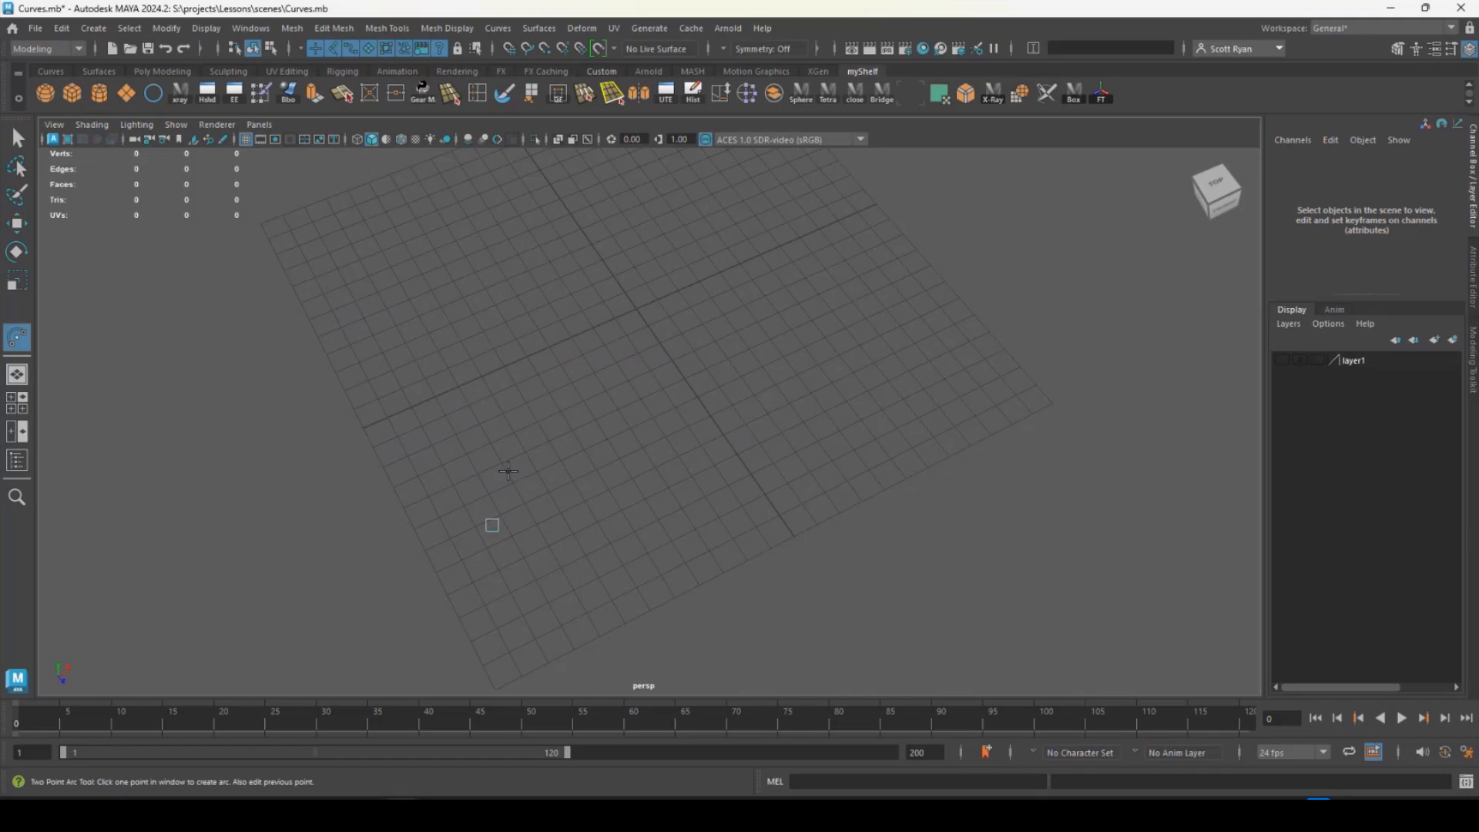
pyautogui.click(690, 252)
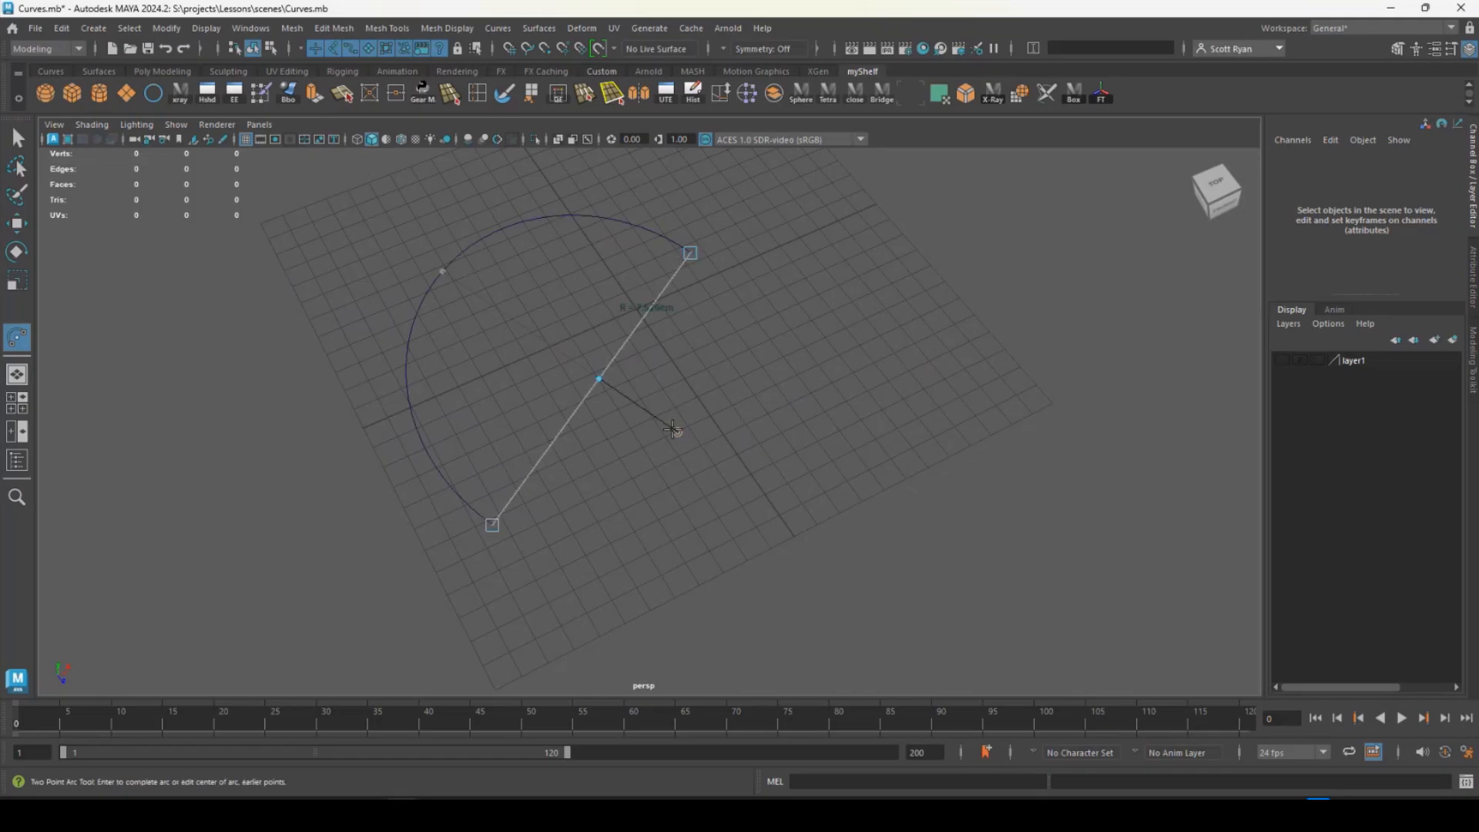
pyautogui.keyDown('alt'); pyautogui.moveTo(673, 429); pyautogui.dragTo(524, 361); pyautogui.keyUp('alt')
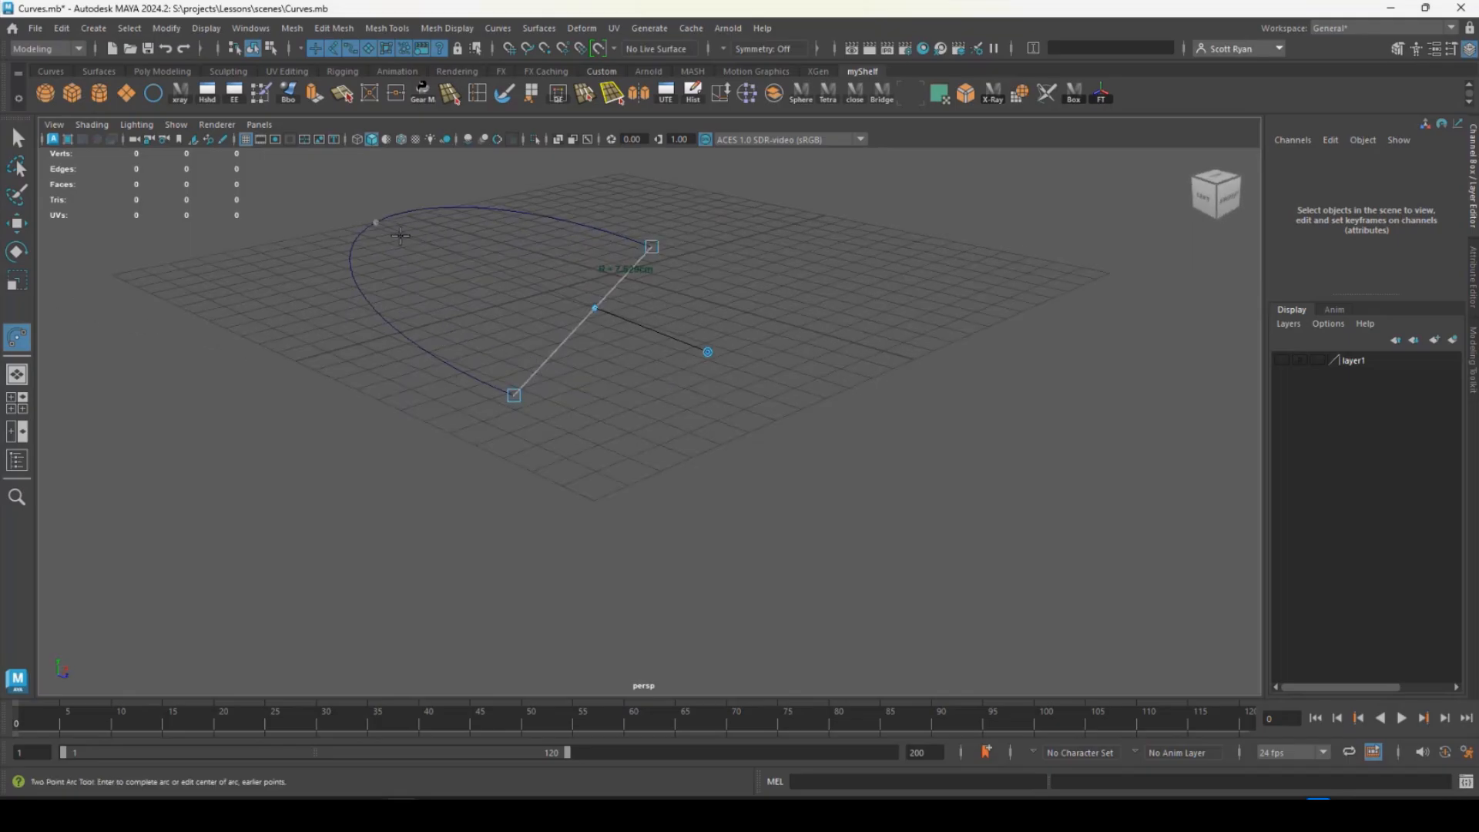
pyautogui.keyDown('alt'); pyautogui.moveTo(399, 236); pyautogui.dragTo(506, 271); pyautogui.keyUp('alt')
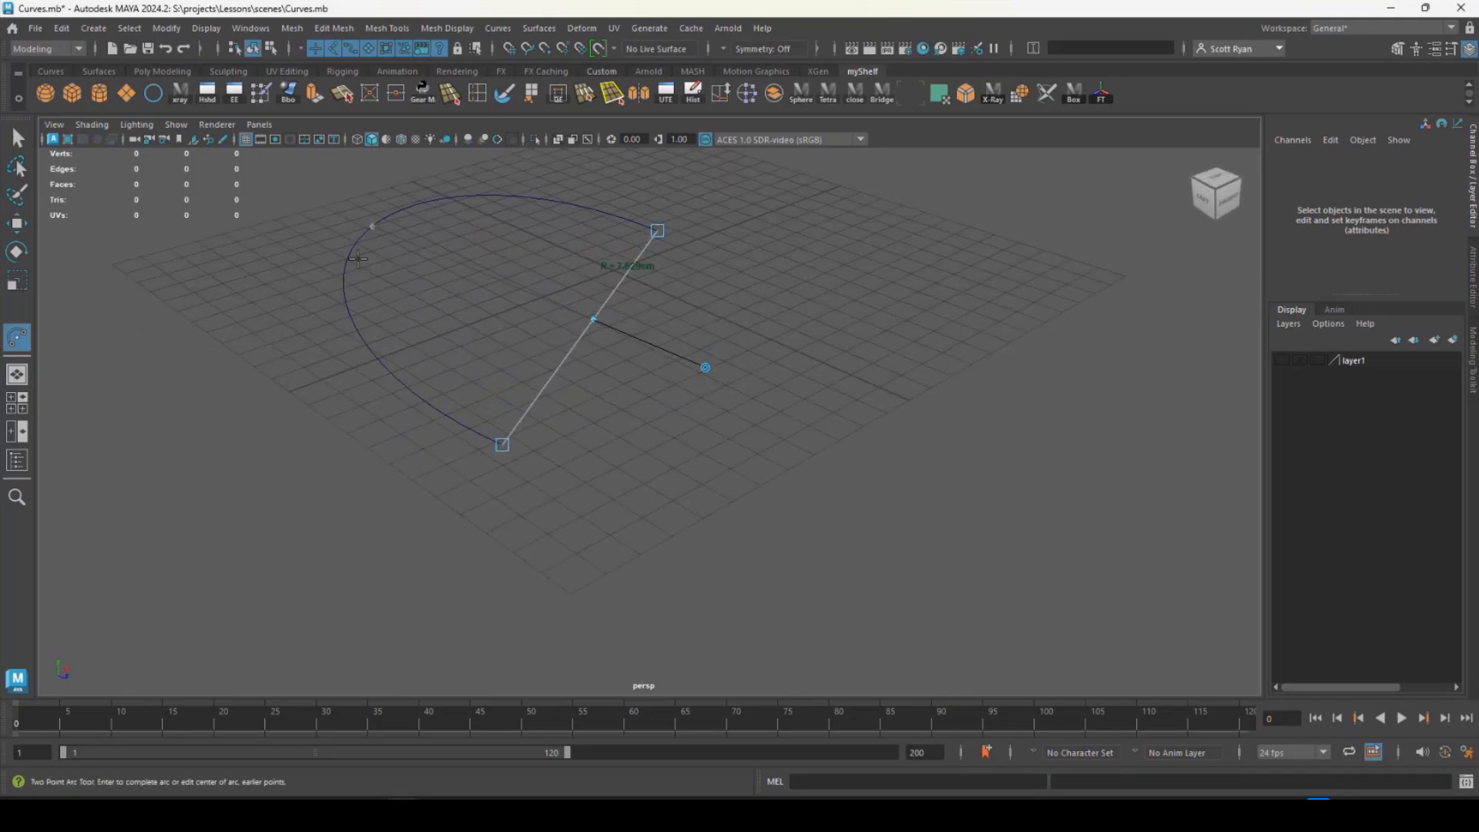
# - Complete the first two-point arc and undo its creation to clear the grid
pyautogui.press('Return')
pyautogui.hotkey('ctrl', 'z')
pyautogui.hotkey('ctrl', 'z')
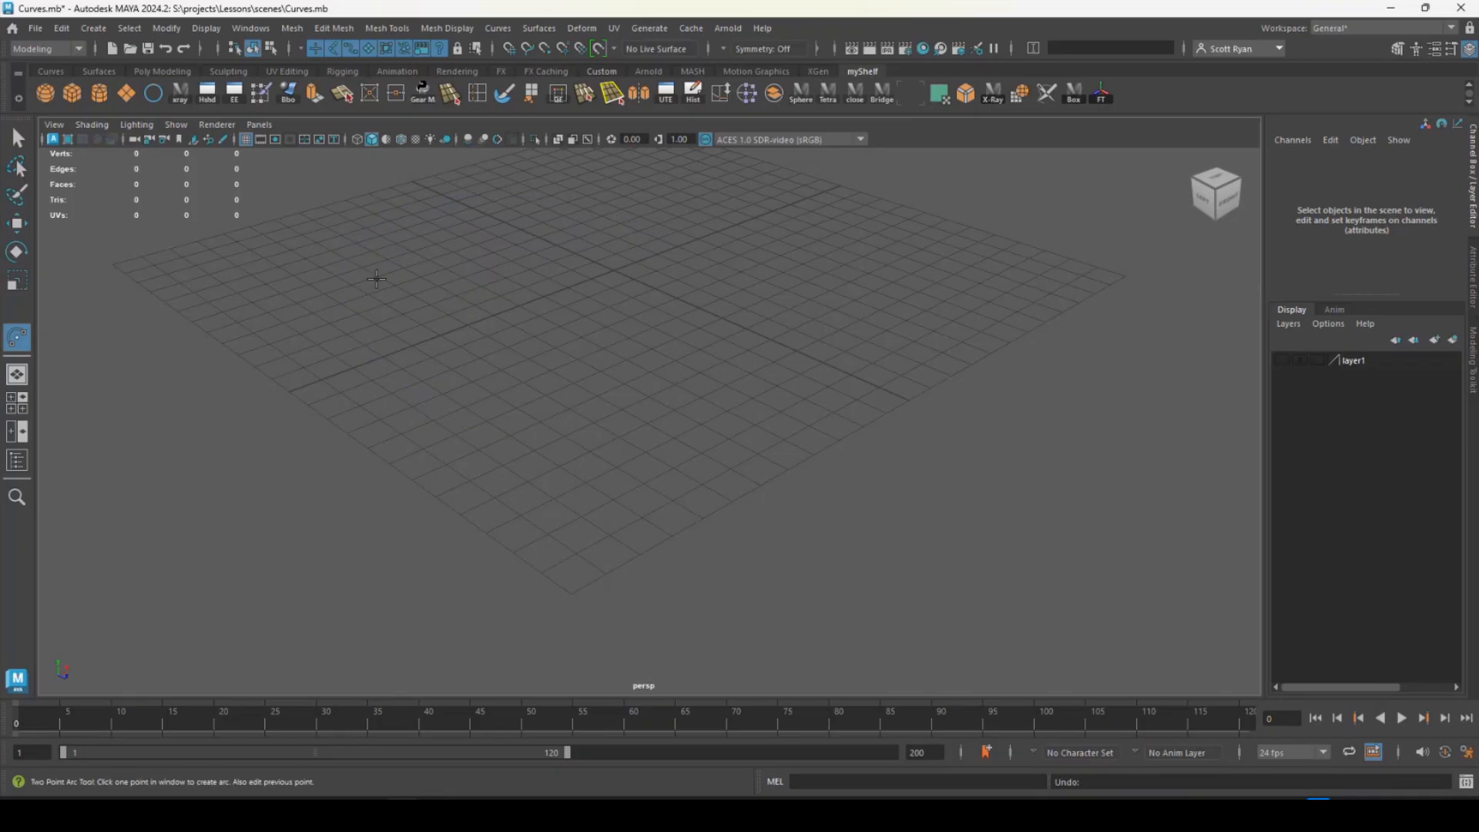
pyautogui.press('Delete')
# - Place a new two-point arc from the grid's front-left edge to its back-left area, curving toward the grid's center
pyautogui.click(469, 479)
pyautogui.click(407, 251)
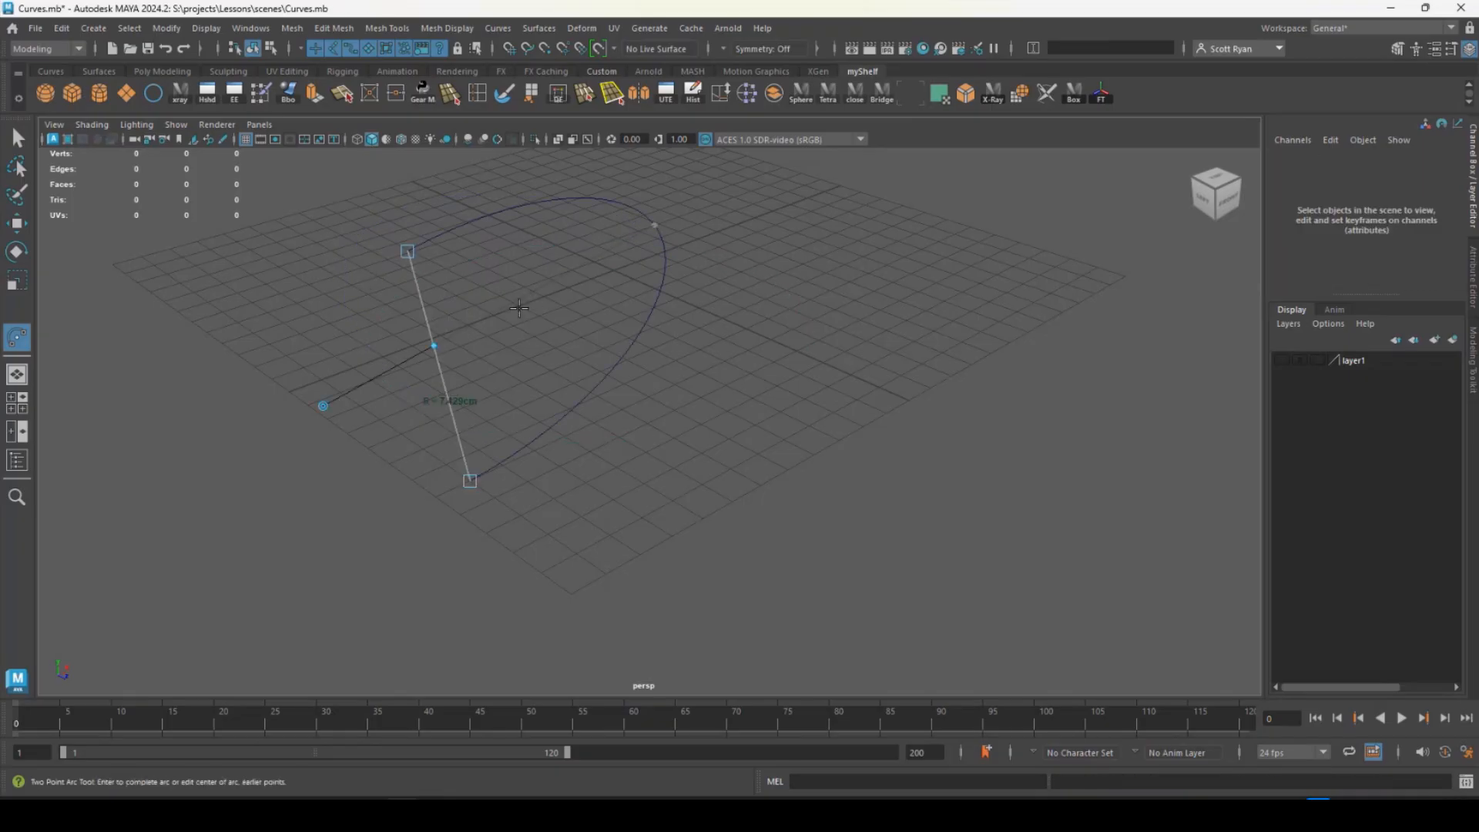
pyautogui.keyDown('alt'); pyautogui.moveTo(497, 349); pyautogui.dragTo(555, 342); pyautogui.keyUp('alt')
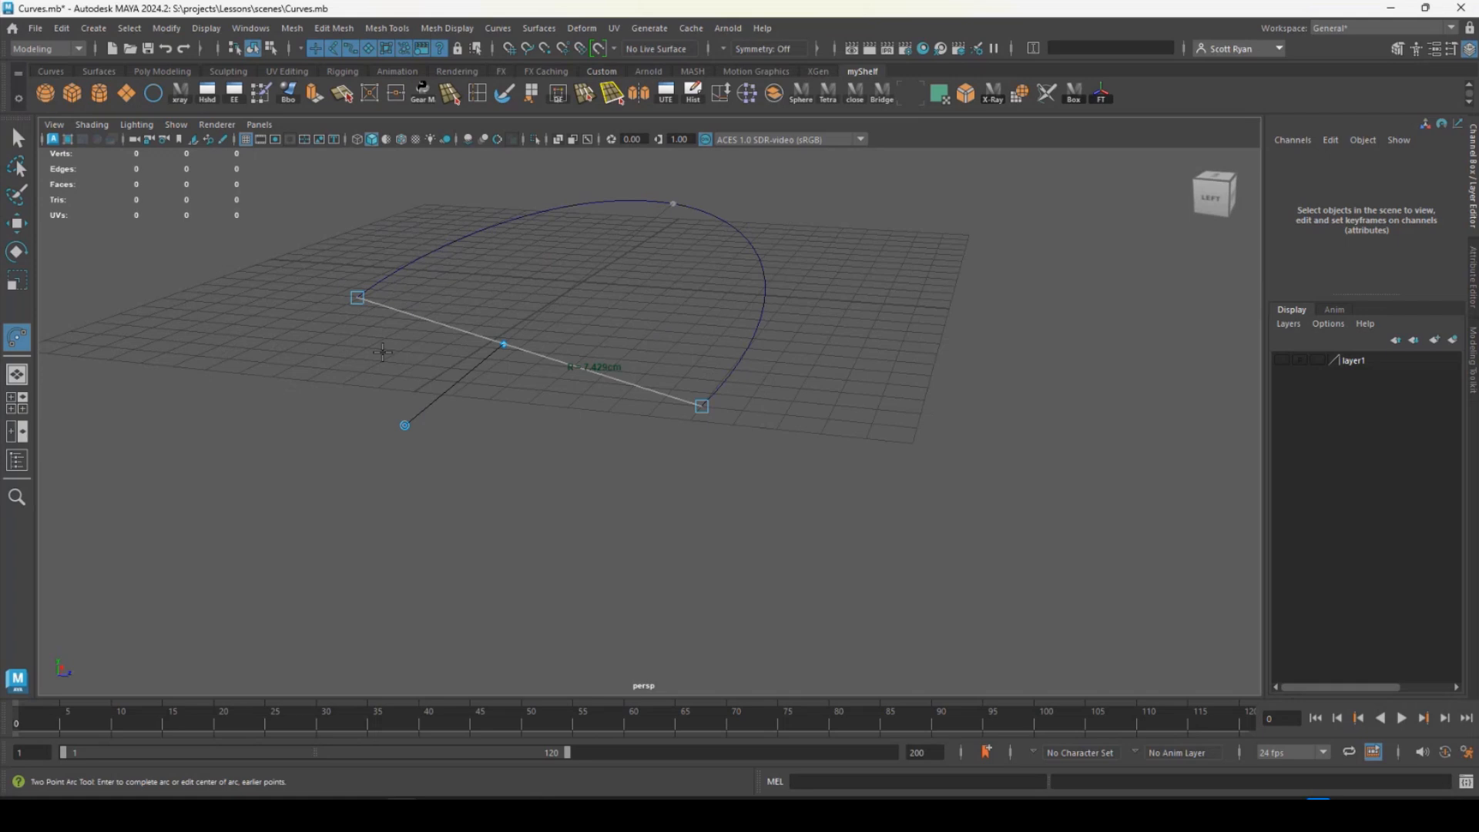
# - Move the arc's second placed point along its axes to about X -4.08, Y 0, Z -8.78
pyautogui.moveTo(353, 297)
pyautogui.mouseDown()
pyautogui.moveTo(406, 323)
pyautogui.moveTo(478, 331)
pyautogui.moveTo(530, 305)
pyautogui.moveTo(485, 270)
pyautogui.moveTo(413, 270)
pyautogui.moveTo(357, 298)
pyautogui.mouseUp()
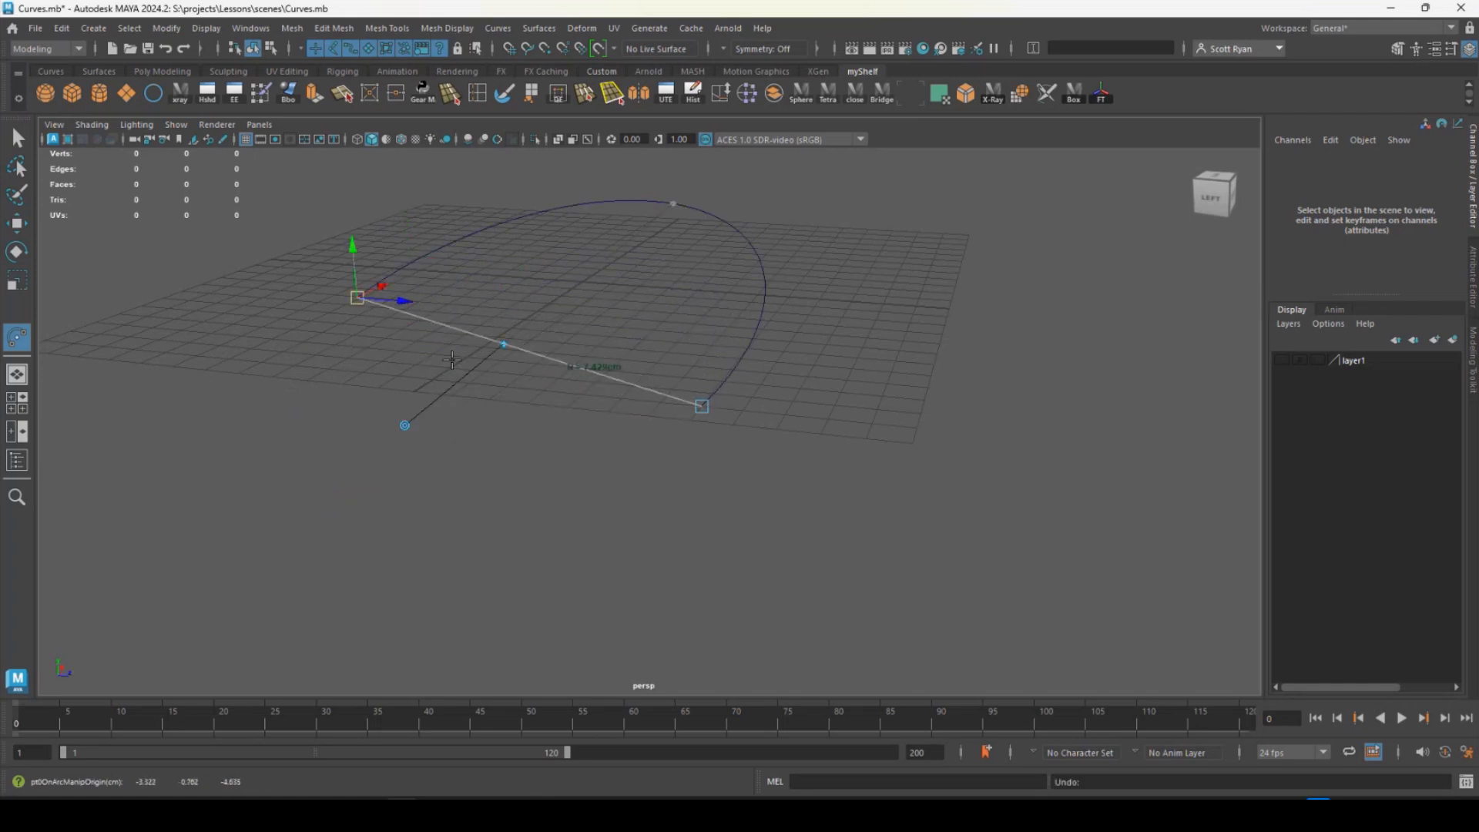
pyautogui.keyDown('alt'); pyautogui.moveTo(493, 362); pyautogui.dragTo(565, 384); pyautogui.keyUp('alt')
pyautogui.moveTo(493, 421); pyautogui.dragTo(366, 369)
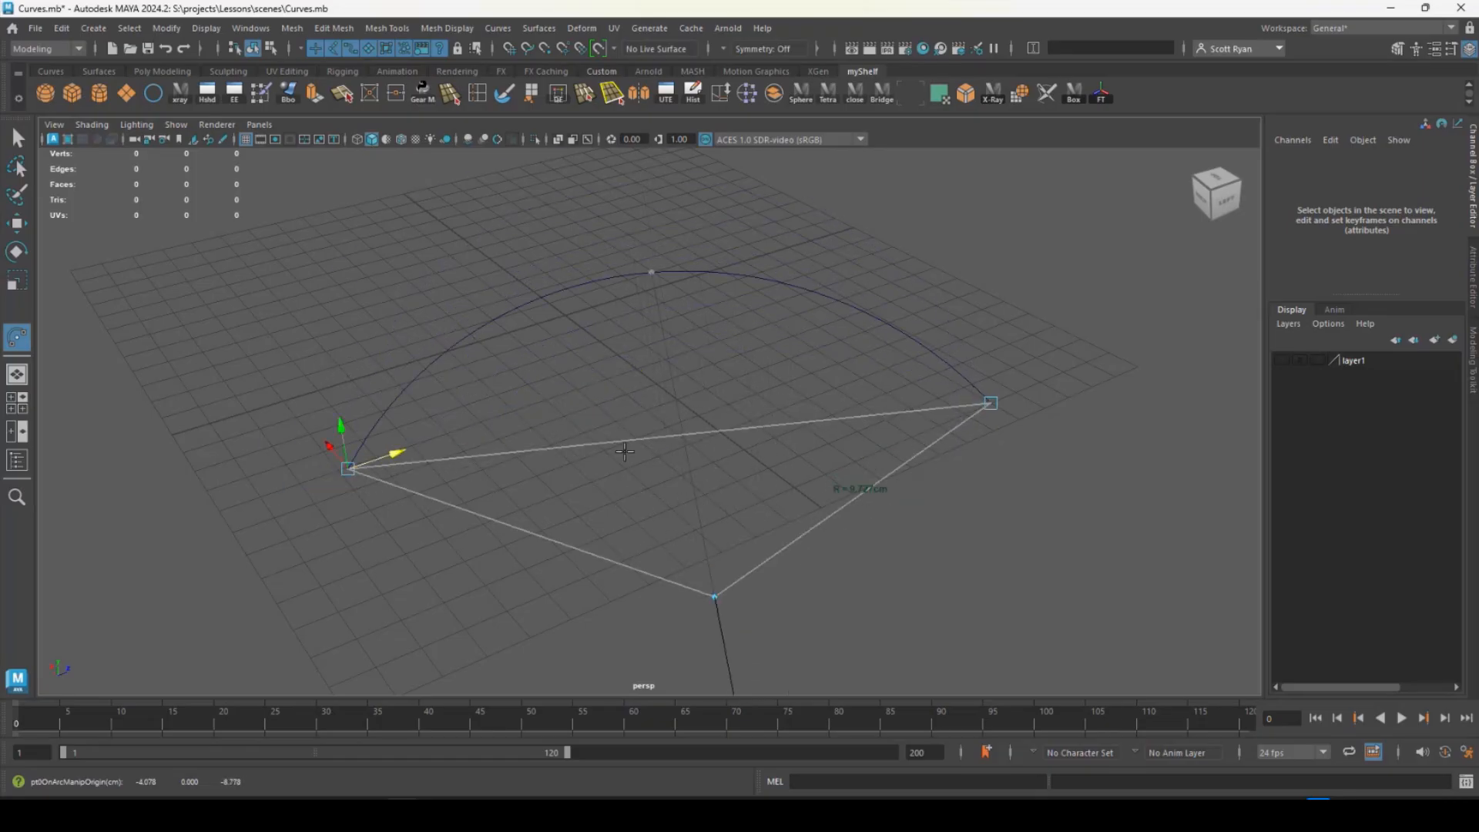
# - Flip the two-point arc to the opposite side of its end points and flip it back with the direction toggle
pyautogui.keyDown('alt'); pyautogui.moveTo(625, 452); pyautogui.dragTo(677, 439); pyautogui.keyUp('alt')
pyautogui.keyDown('alt'); pyautogui.moveTo(677, 439); pyautogui.dragTo(608, 363, button='middle'); pyautogui.keyUp('alt')
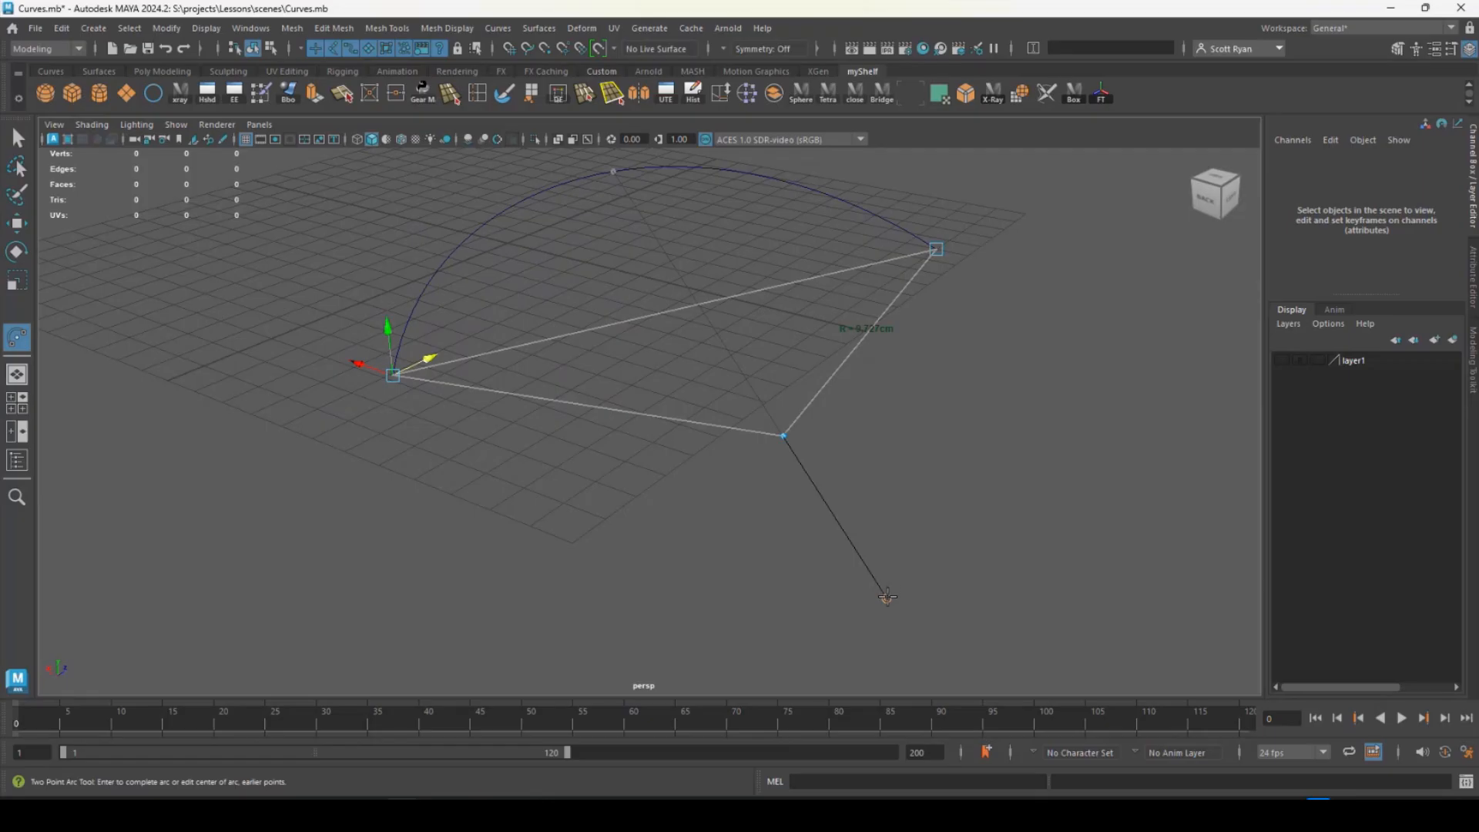
pyautogui.keyDown('alt'); pyautogui.moveTo(888, 598); pyautogui.dragTo(642, 419); pyautogui.keyUp('alt')
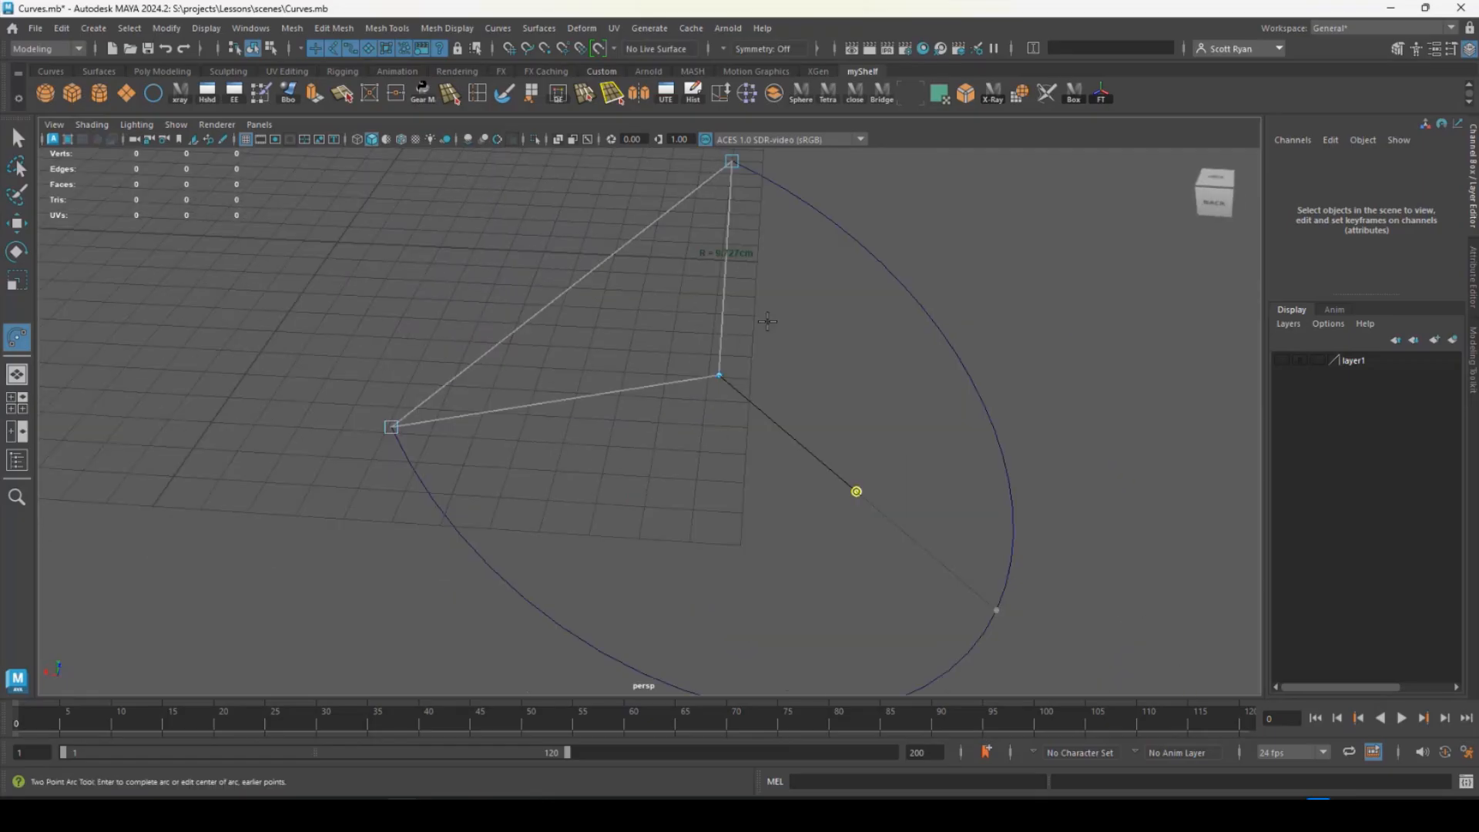
pyautogui.click(857, 490)
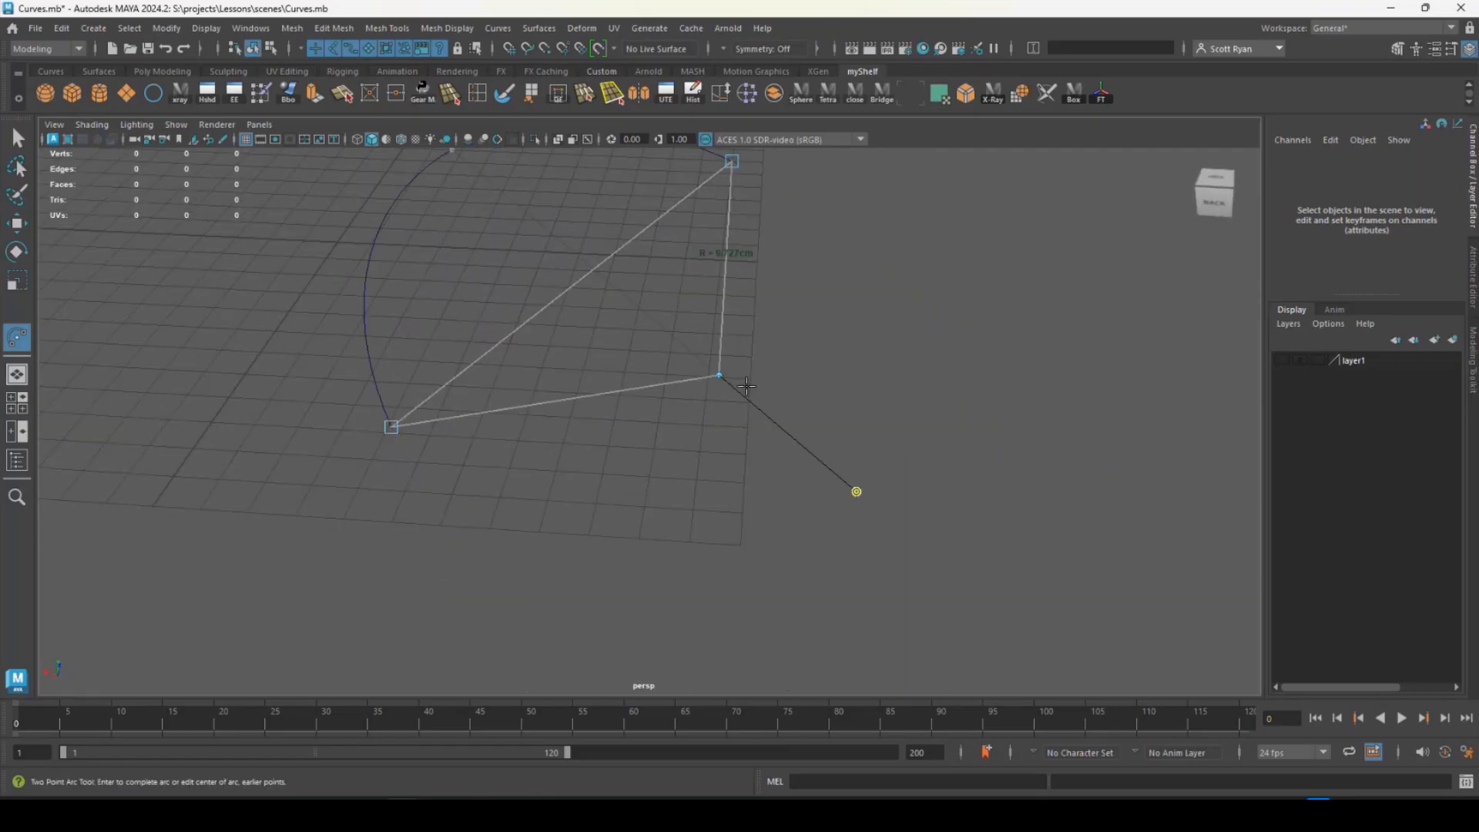
# - Drag the two-point arc's center point to change its radius and tilt the arc off the grid plane
pyautogui.keyDown('alt'); pyautogui.moveTo(537, 333); pyautogui.dragTo(555, 410); pyautogui.keyUp('alt')
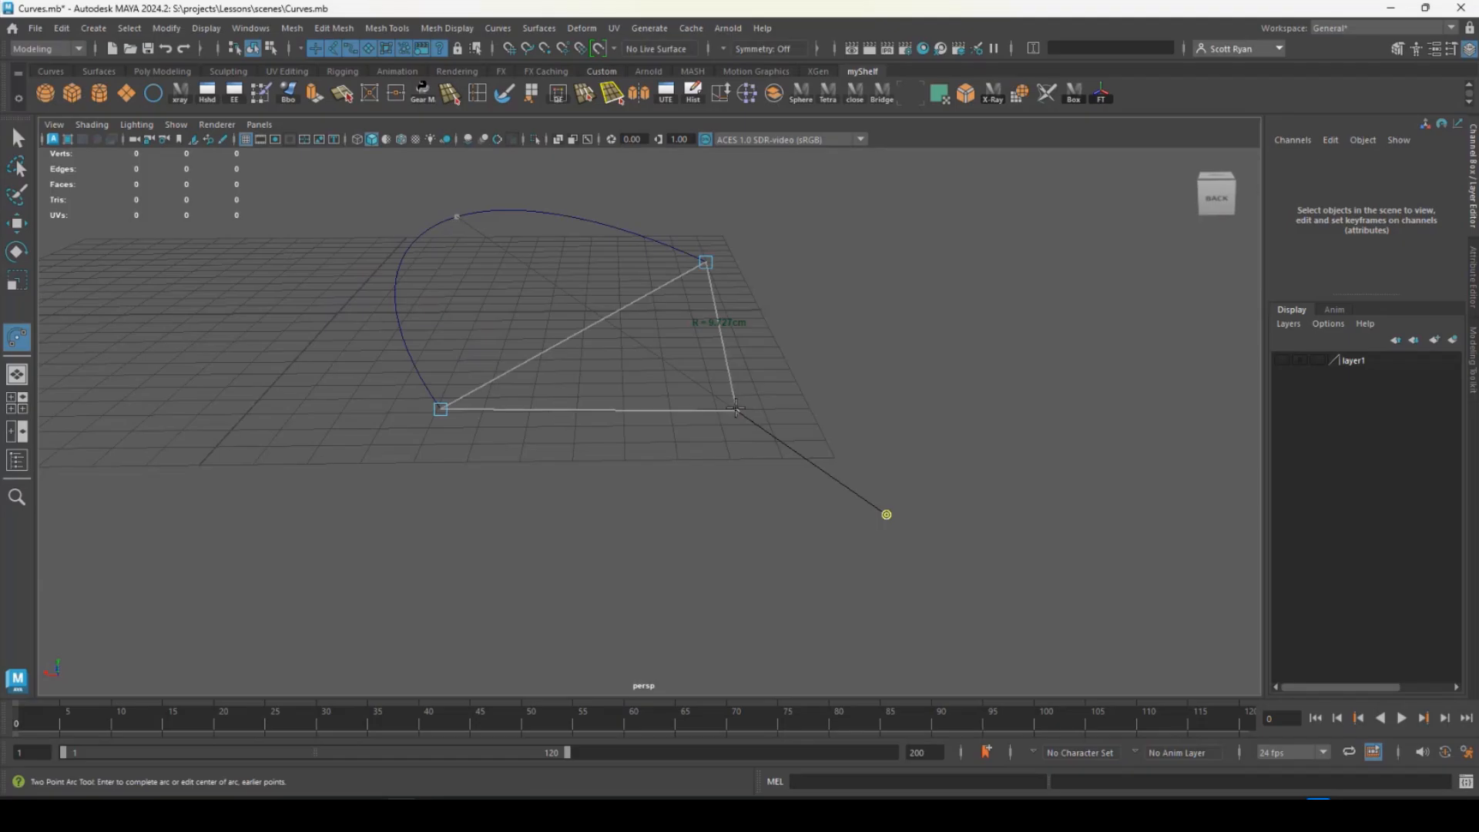
pyautogui.moveTo(736, 409); pyautogui.dragTo(618, 414)
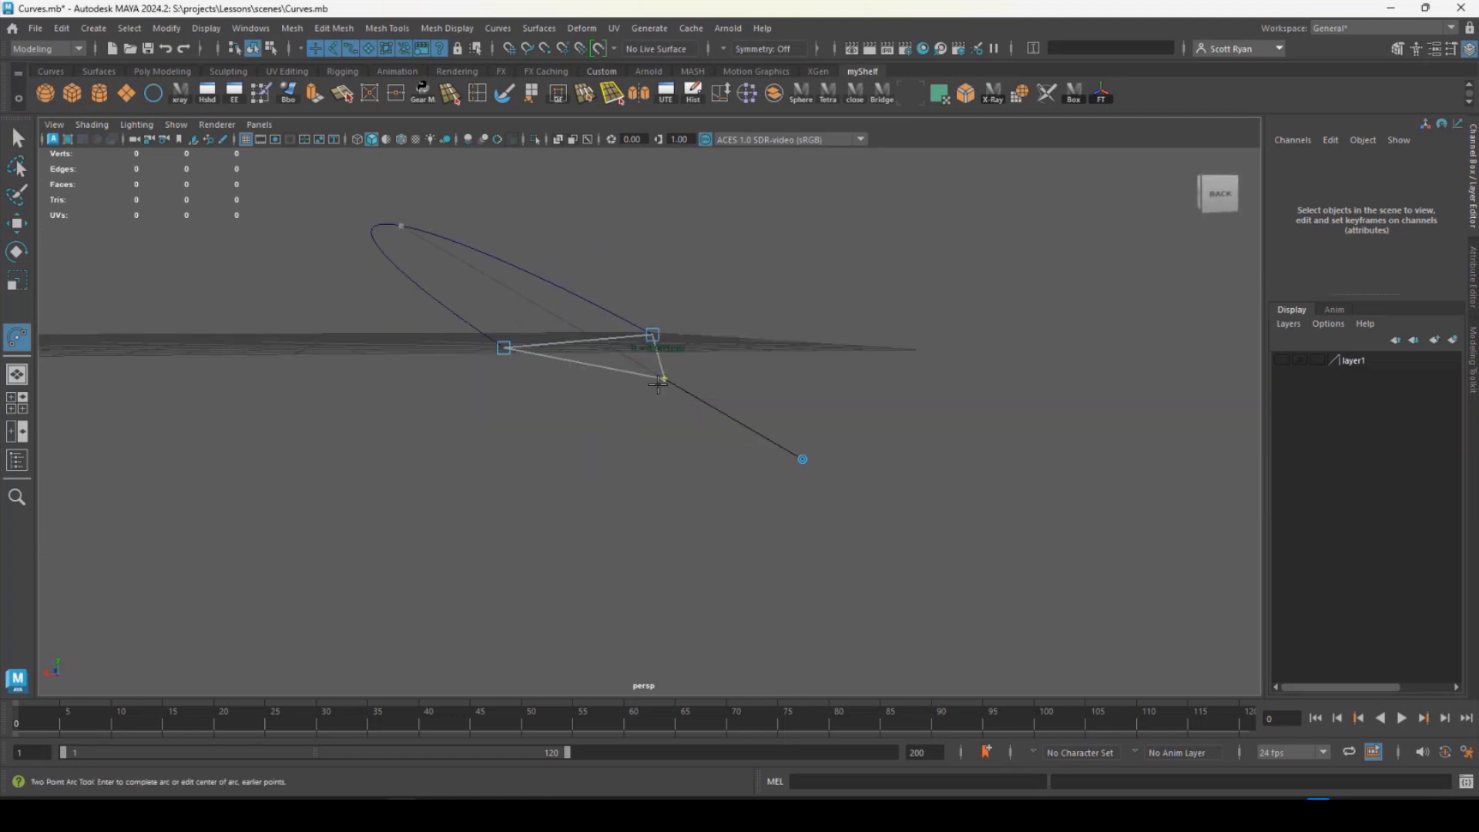
pyautogui.keyDown('alt'); pyautogui.moveTo(661, 358); pyautogui.dragTo(461, 404); pyautogui.keyUp('alt')
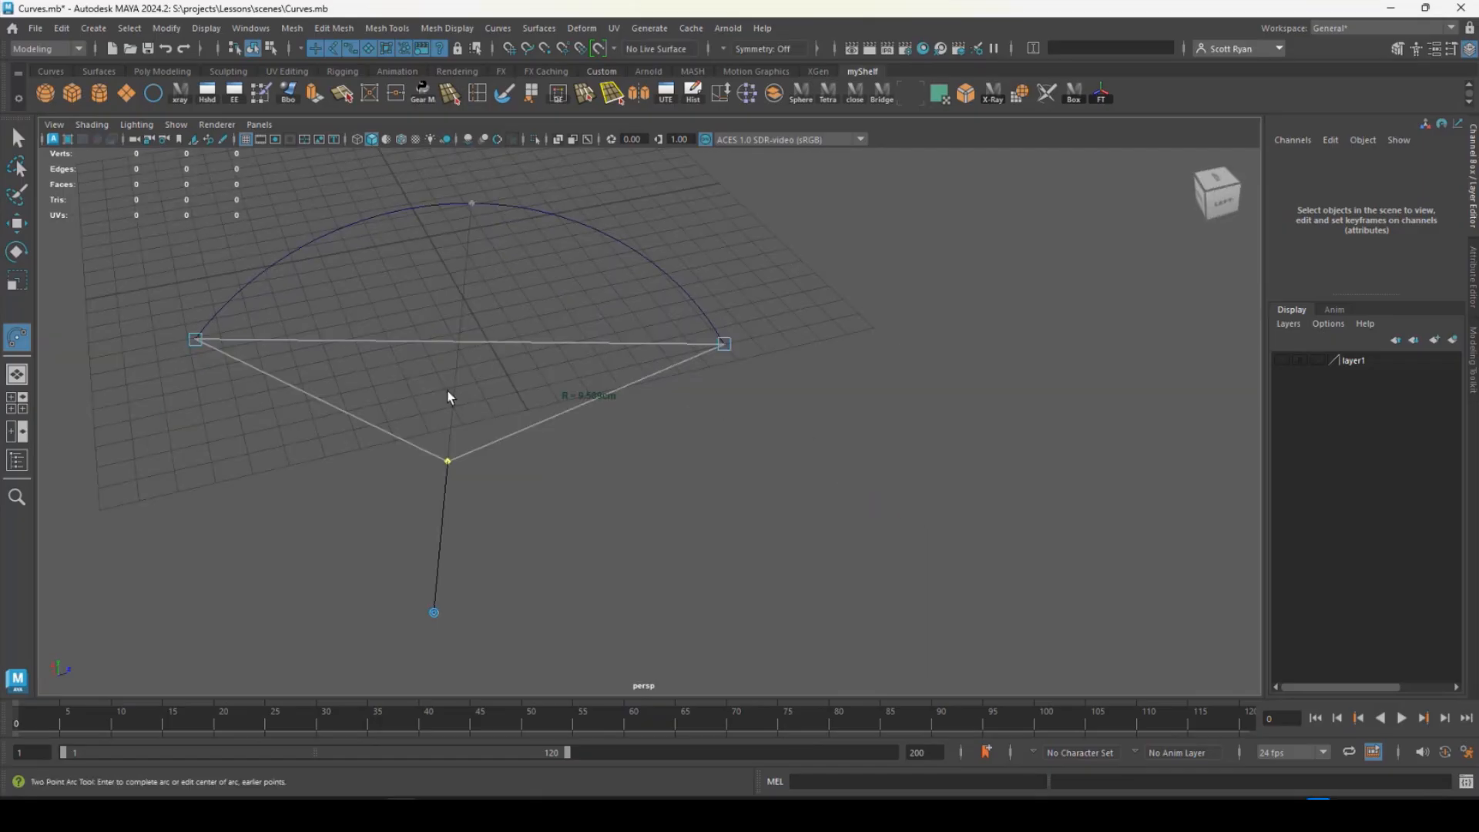
# - Complete the two-point arc and delete the resulting curve
pyautogui.press('Return')
pyautogui.moveTo(584, 228); pyautogui.dragTo(537, 224, button='right')
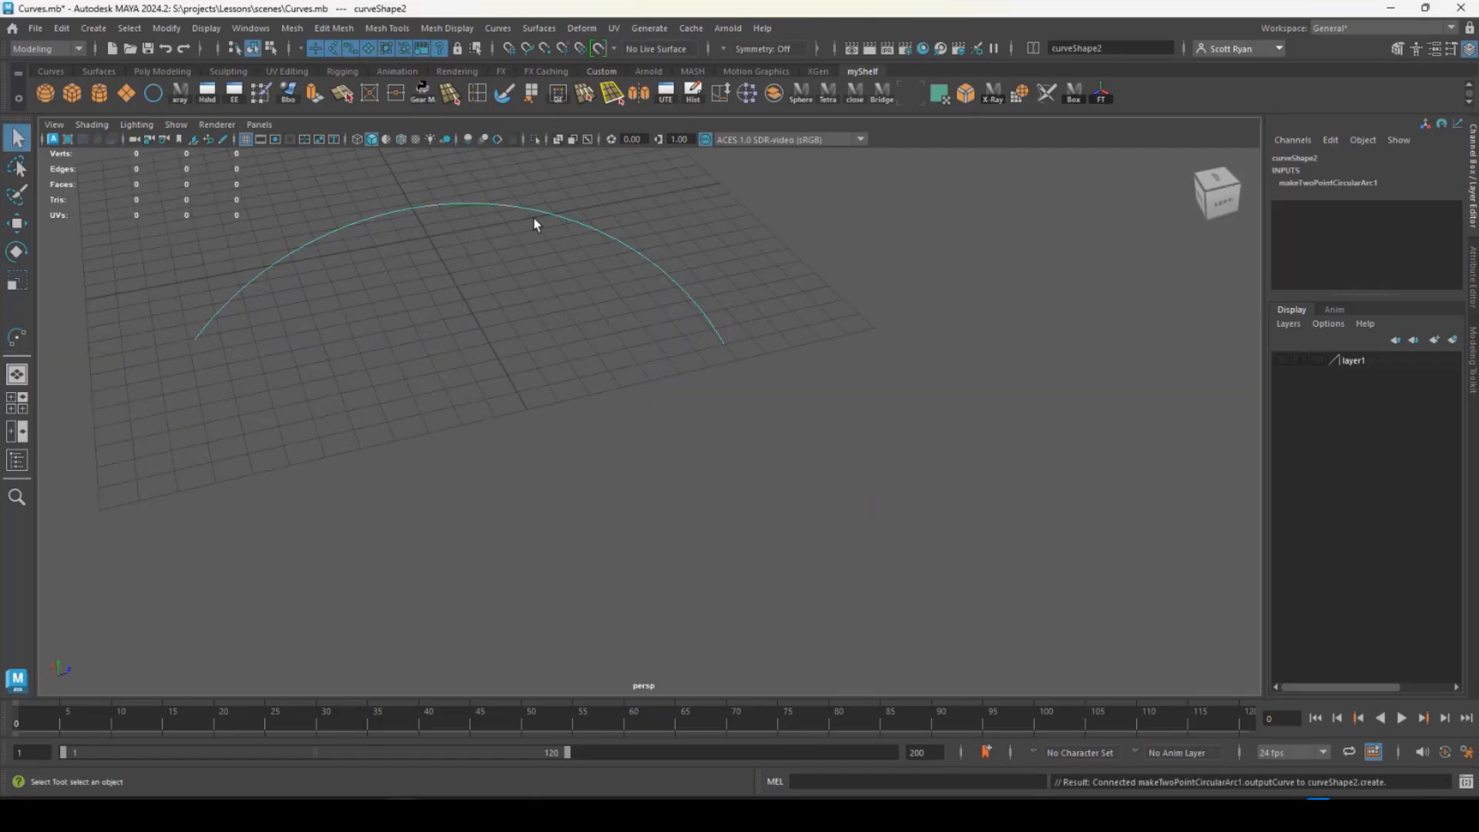
pyautogui.keyDown('alt'); pyautogui.moveTo(494, 244); pyautogui.dragTo(502, 322); pyautogui.keyUp('alt')
pyautogui.press('Delete')
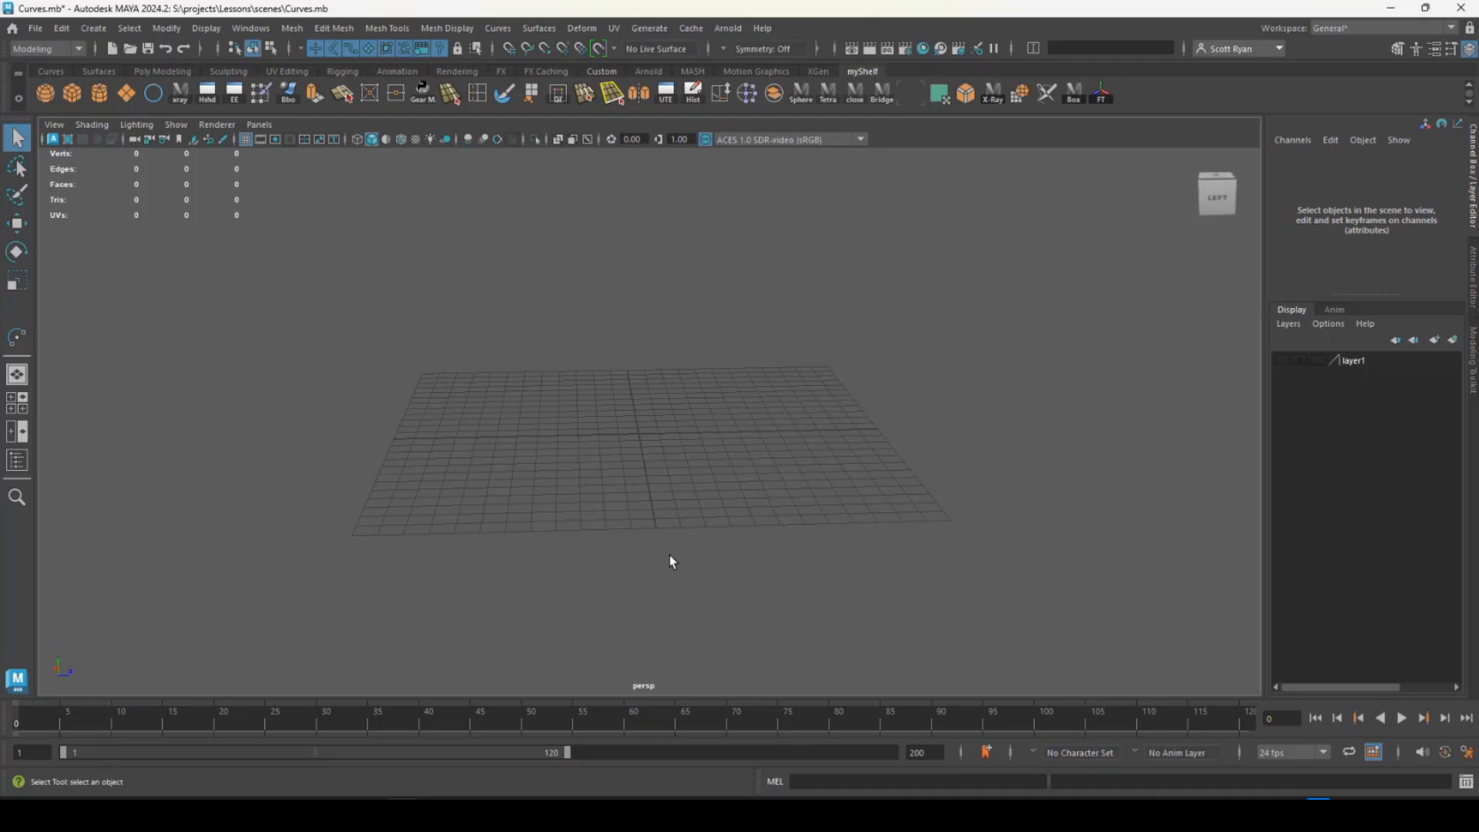
# - Switch from the perspective view to a full-size front view
pyautogui.keyDown('alt'); pyautogui.moveTo(672, 429); pyautogui.dragTo(746, 307); pyautogui.keyUp('alt')
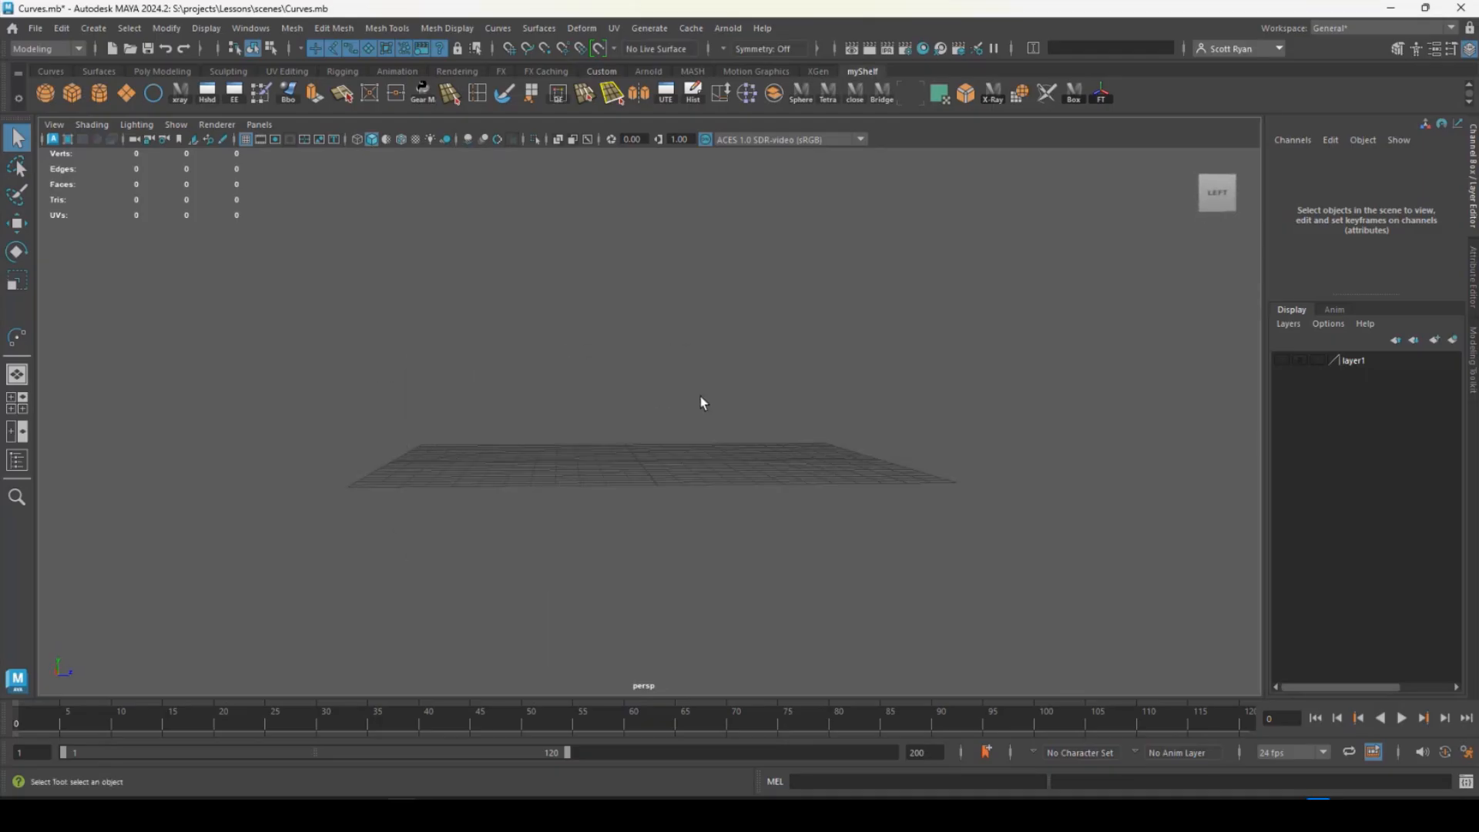
pyautogui.keyDown('alt'); pyautogui.moveTo(700, 398); pyautogui.dragTo(614, 403); pyautogui.keyUp('alt')
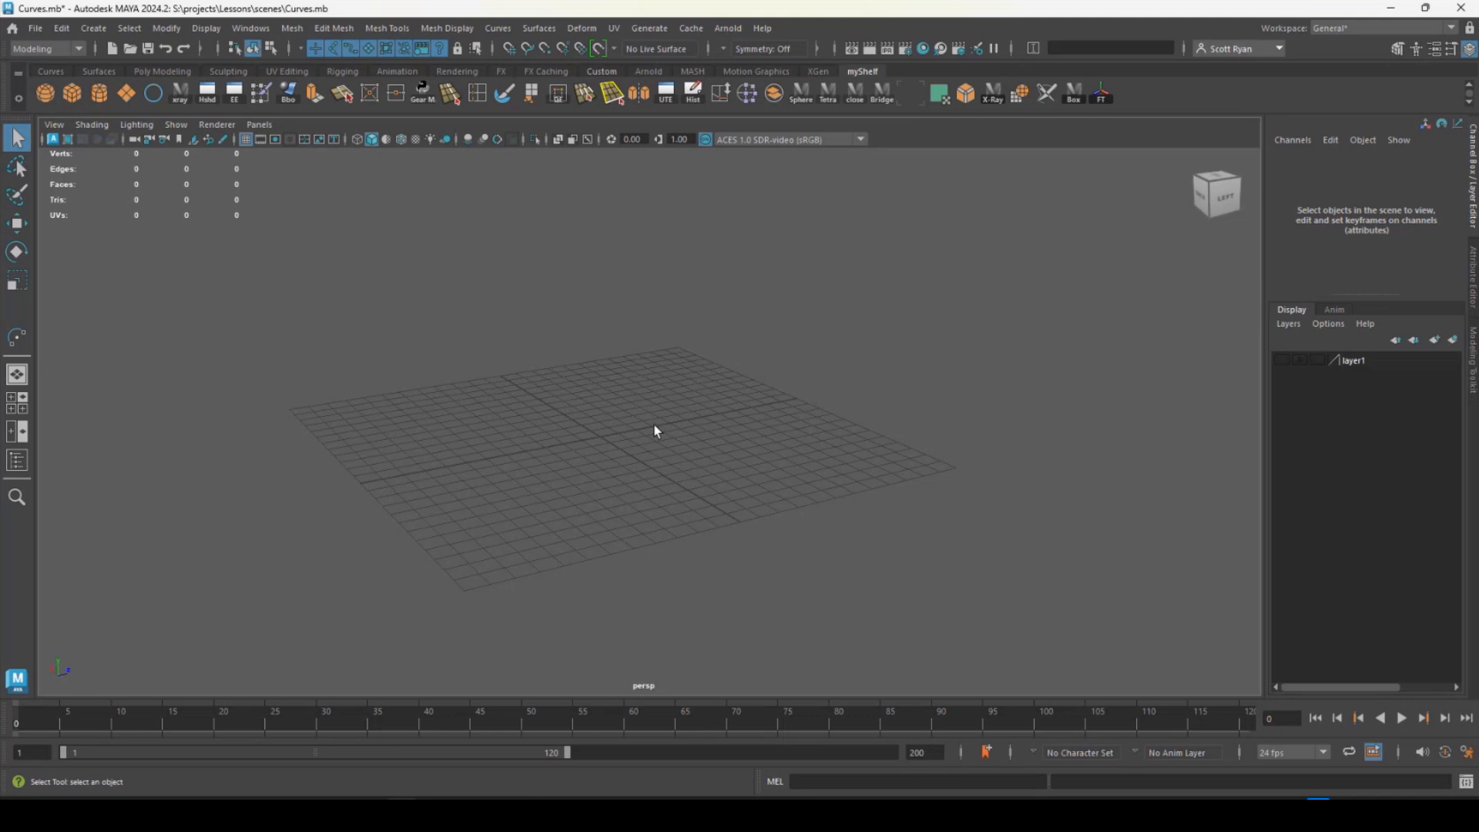
pyautogui.press('space')
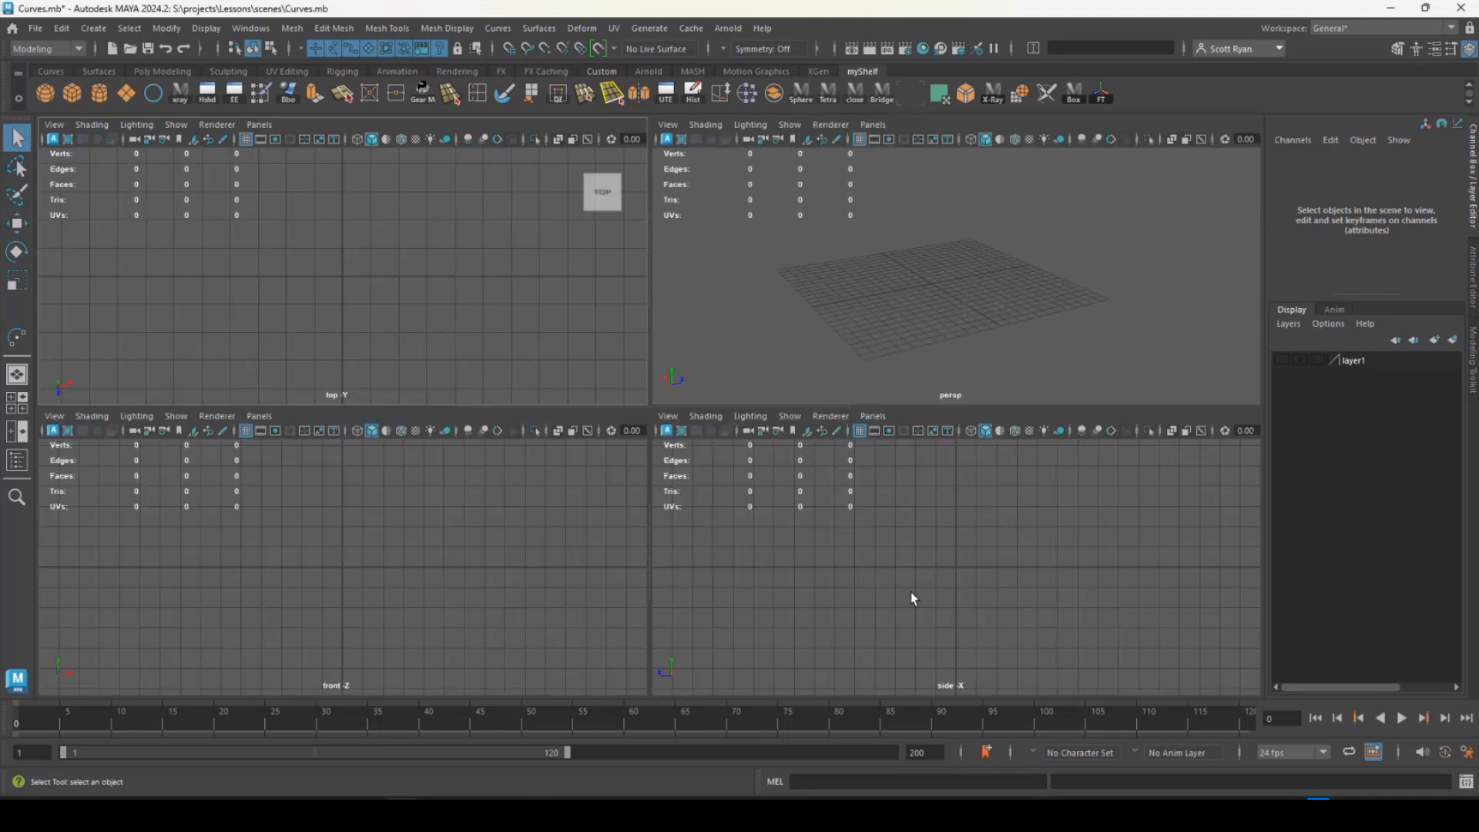
pyautogui.press('space')
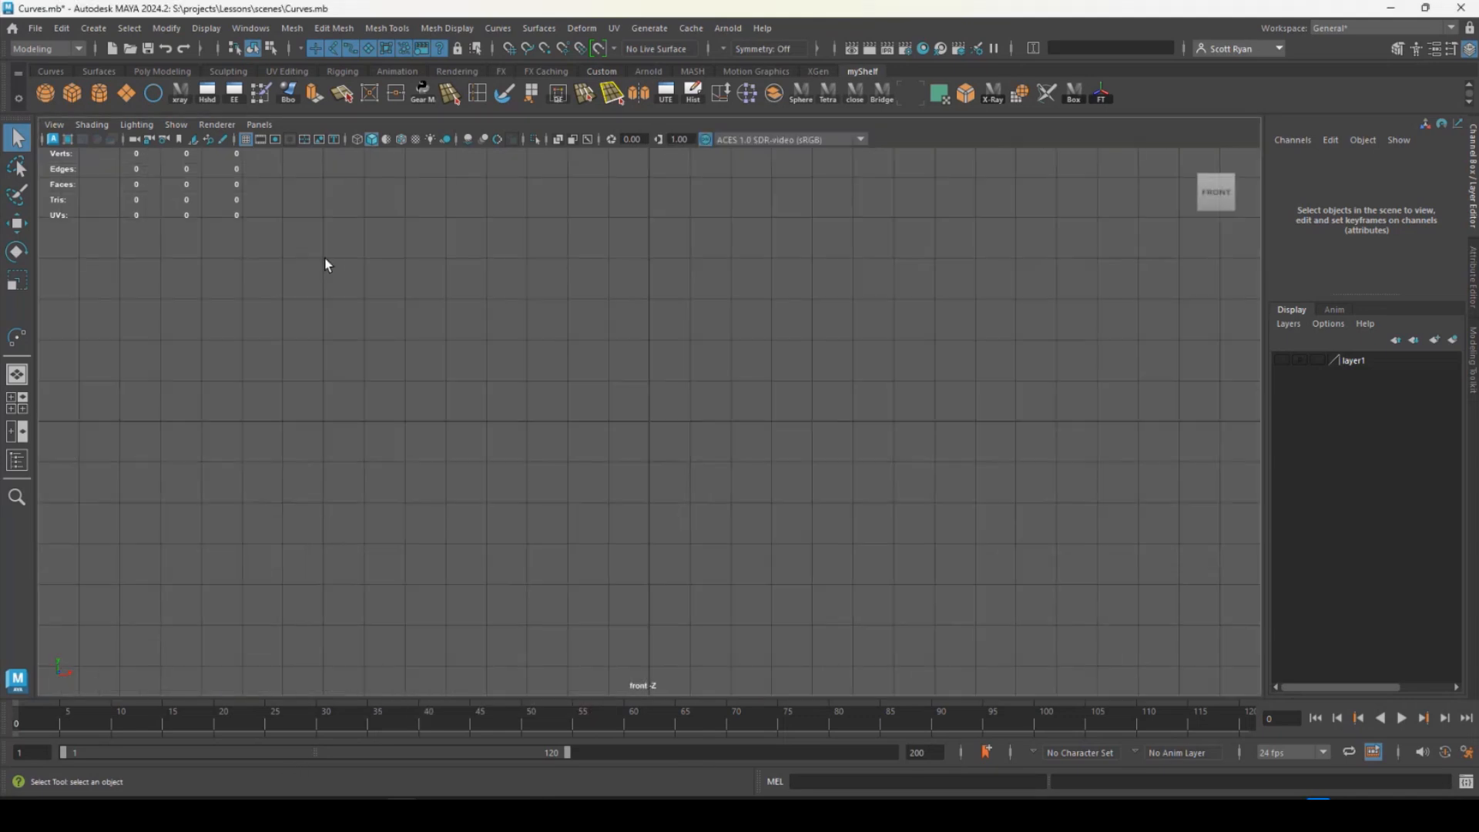
# - Draw a wide open-loop EP curve in the front view, running clockwise from the lower left to just below the center
pyautogui.click(93, 27)
pyautogui.moveTo(131, 147)
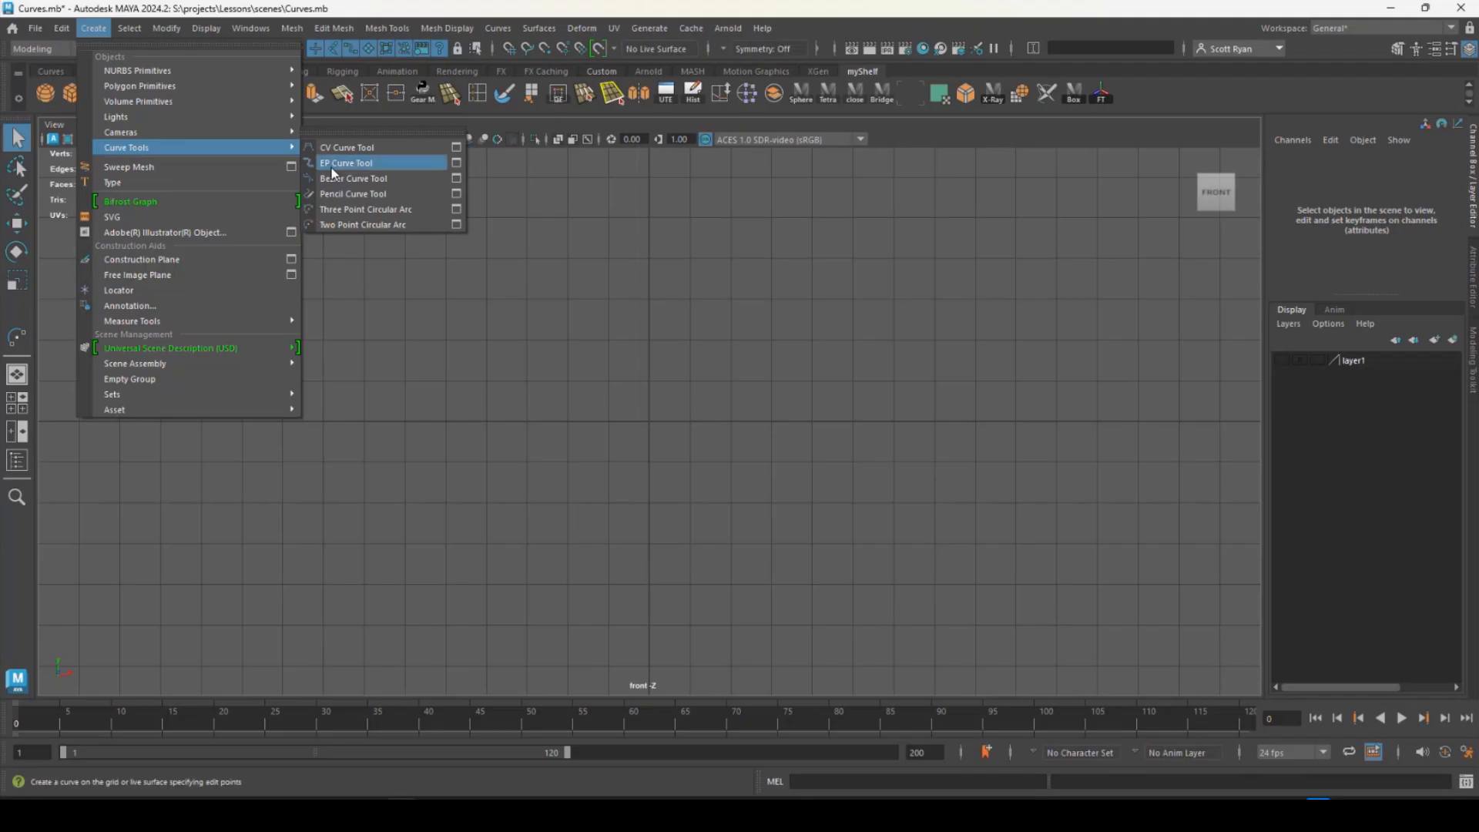
pyautogui.click(332, 170)
pyautogui.click(389, 630)
pyautogui.click(266, 347)
pyautogui.click(500, 248)
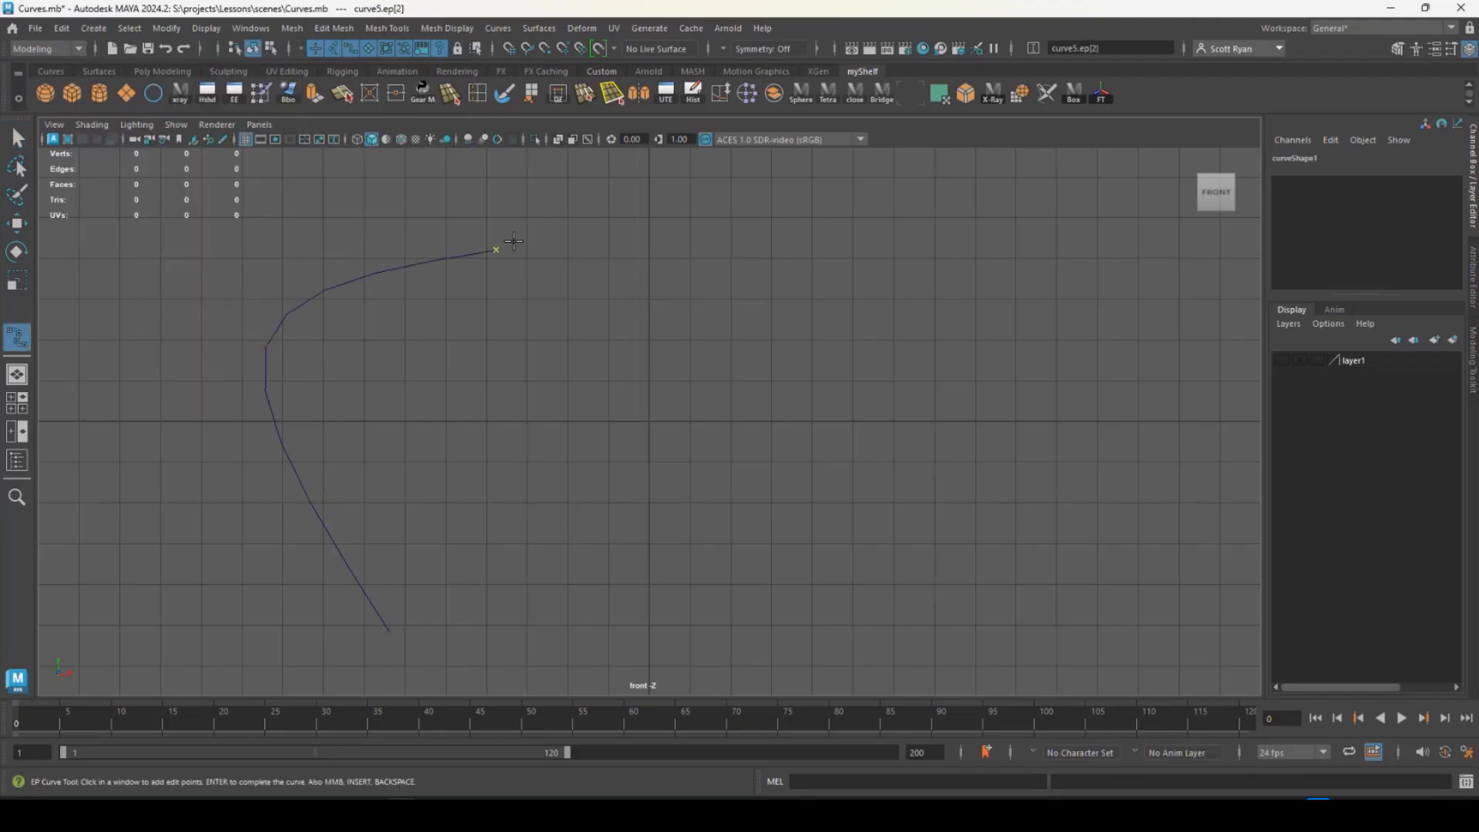
pyautogui.click(831, 286)
pyautogui.click(884, 373)
pyautogui.click(852, 465)
pyautogui.click(621, 536)
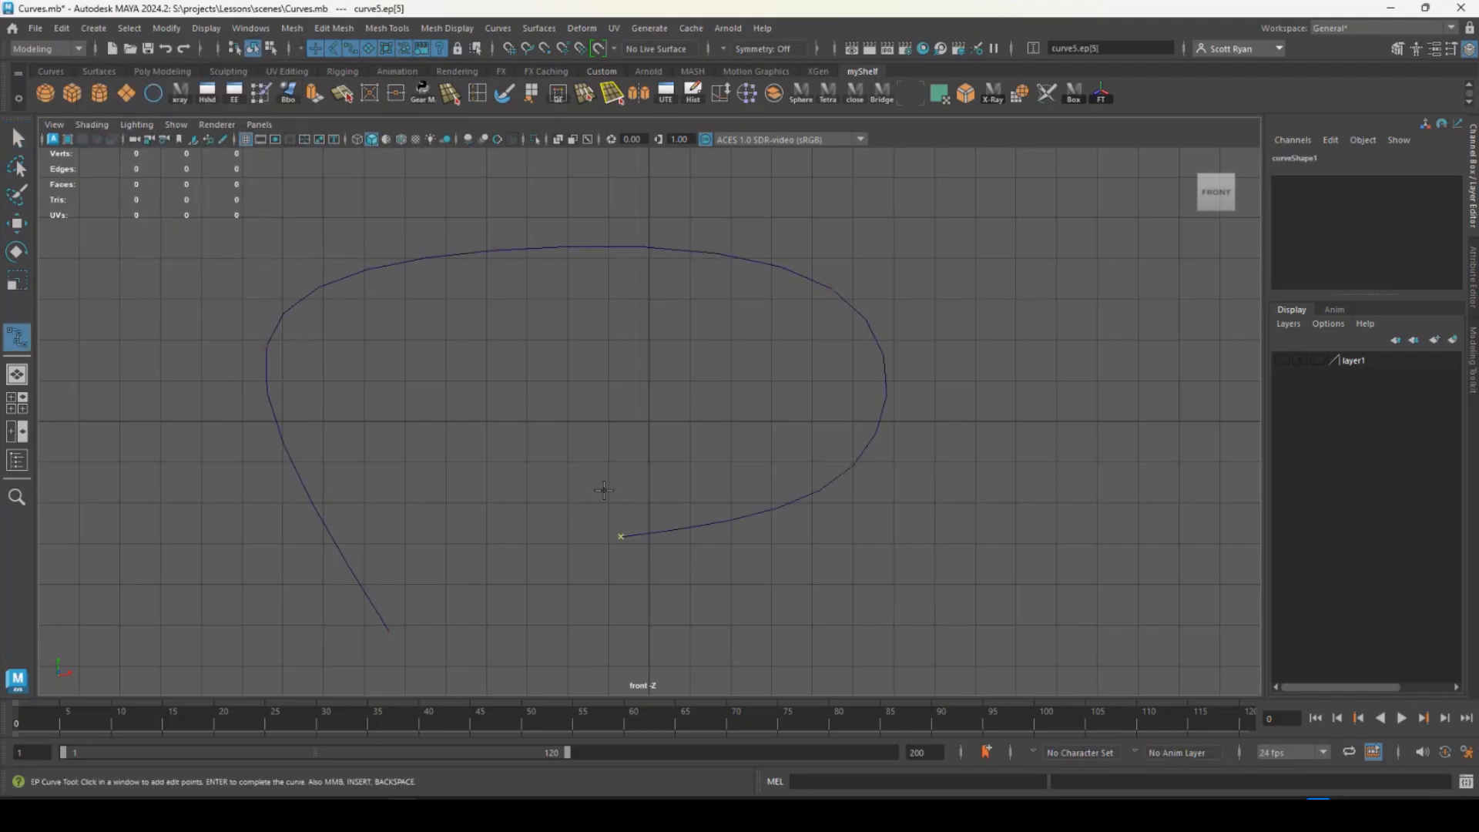
pyautogui.press('Return')
# - Return to the perspective view and examine how the front-view EP curve stands on the grid from several angles
pyautogui.press('space')
pyautogui.press('space')
pyautogui.keyDown('alt'); pyautogui.moveTo(836, 307); pyautogui.dragTo(630, 554); pyautogui.keyUp('alt')
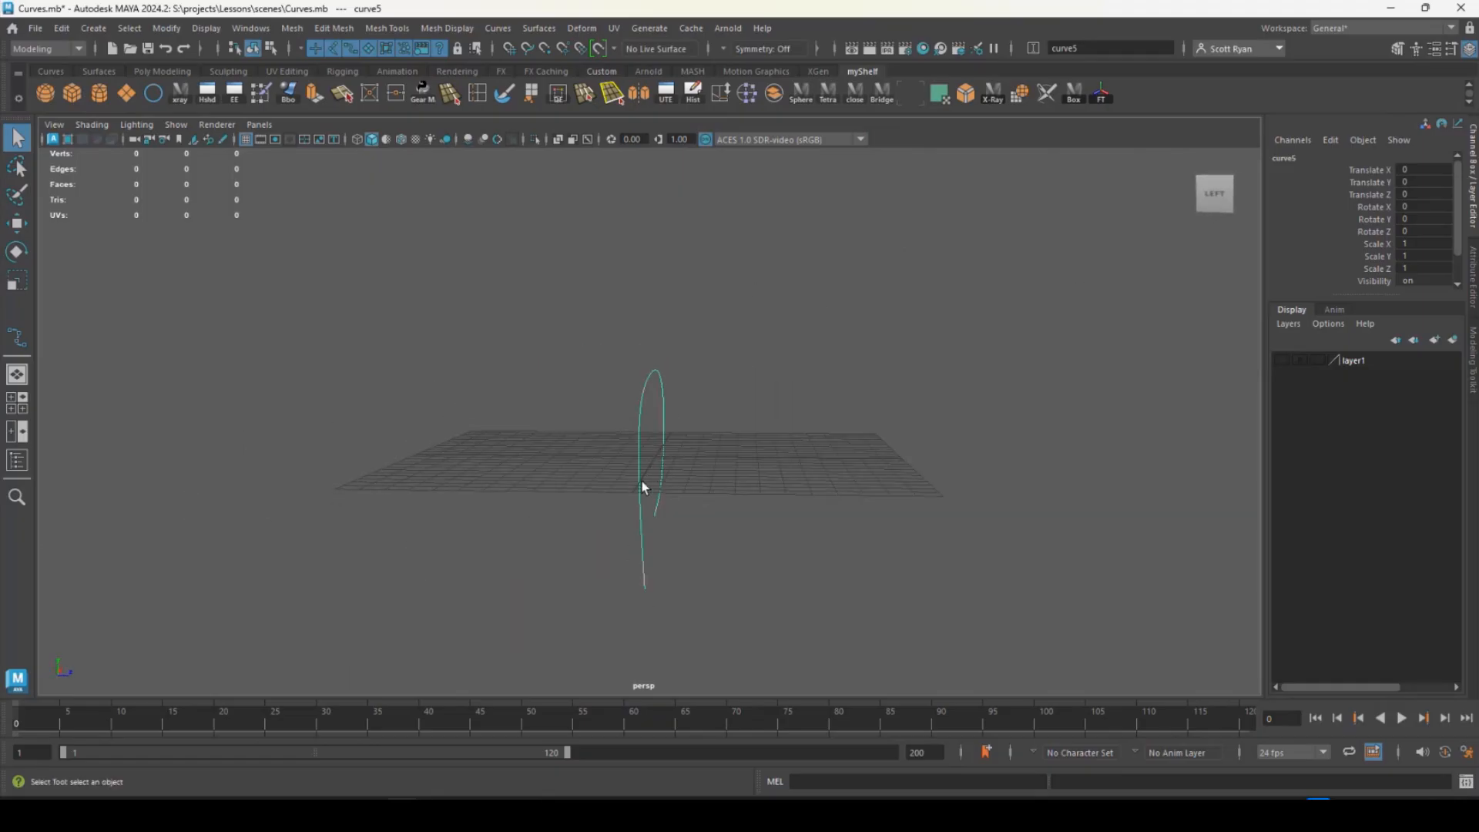
pyautogui.keyDown('alt'); pyautogui.moveTo(645, 487); pyautogui.dragTo(413, 584); pyautogui.keyUp('alt')
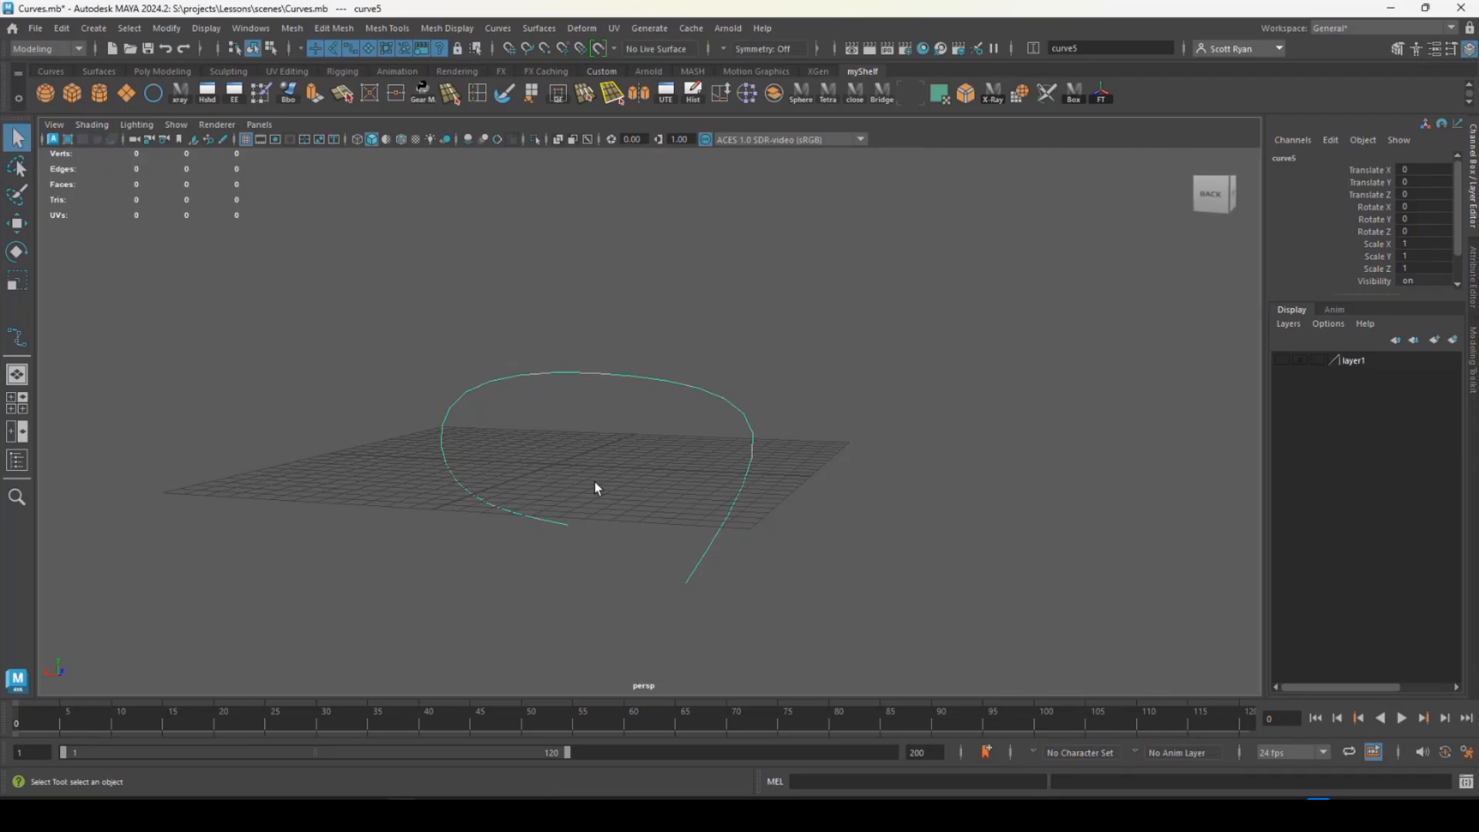
pyautogui.keyDown('alt'); pyautogui.moveTo(596, 487); pyautogui.dragTo(654, 465); pyautogui.keyUp('alt')
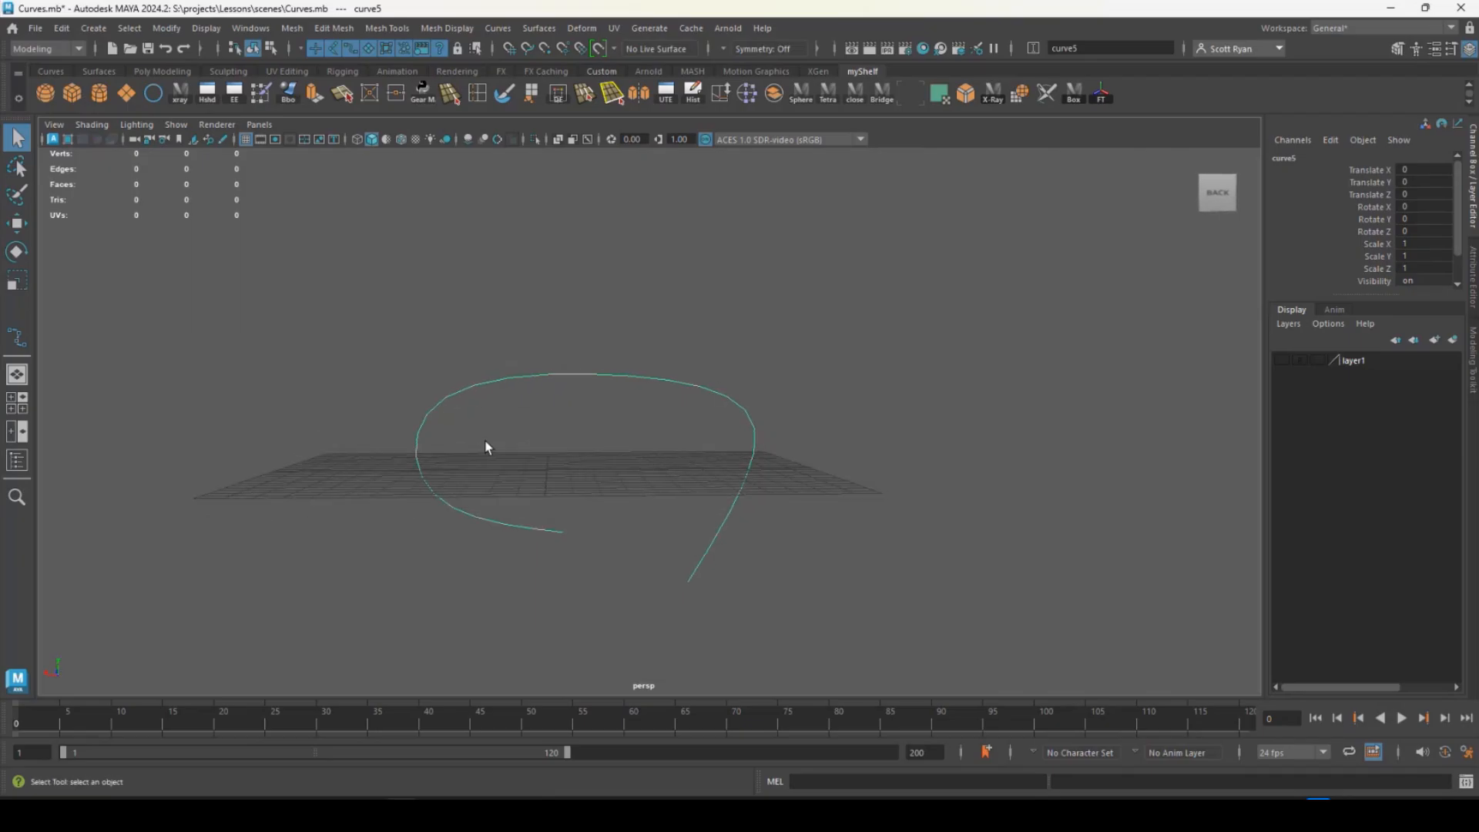
pyautogui.keyDown('alt'); pyautogui.moveTo(706, 424); pyautogui.dragTo(650, 439); pyautogui.keyUp('alt')
# - Show the four-view layout and draw a five-point open-loop EP curve in the top view
pyautogui.press('space')
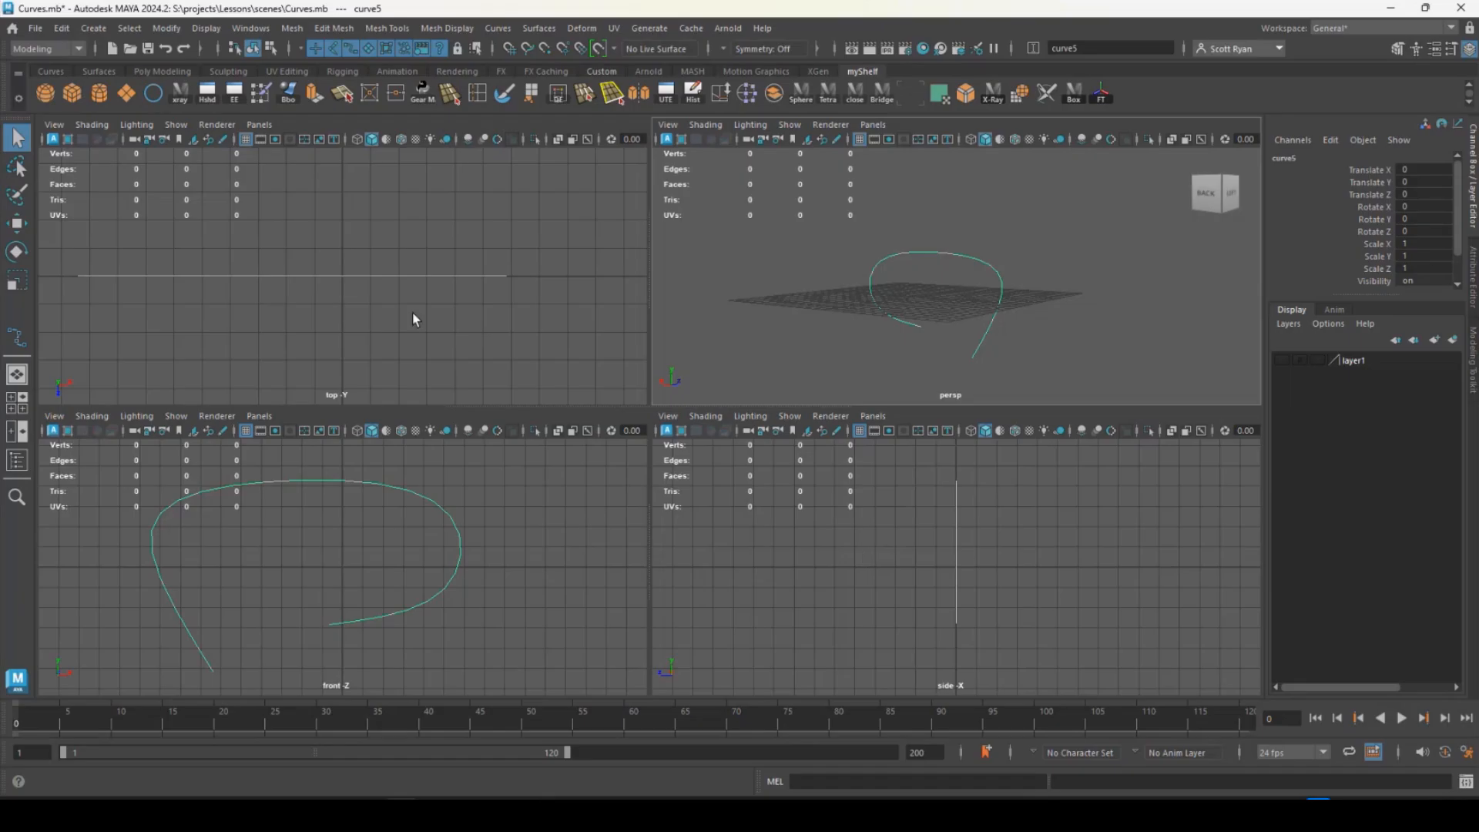
pyautogui.click(17, 337)
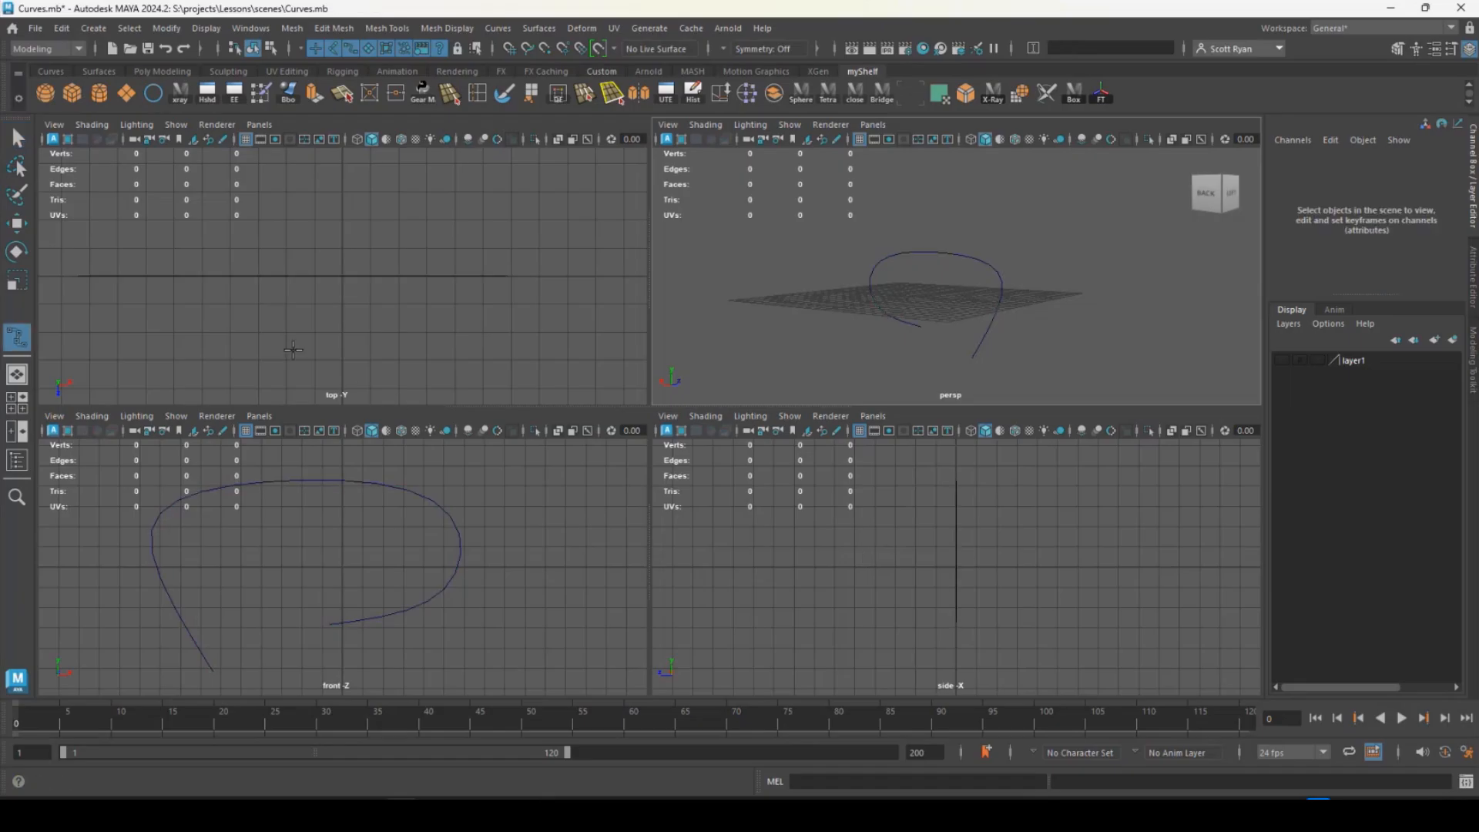
pyautogui.click(319, 355)
pyautogui.click(276, 240)
pyautogui.click(362, 201)
pyautogui.click(477, 291)
pyautogui.click(415, 346)
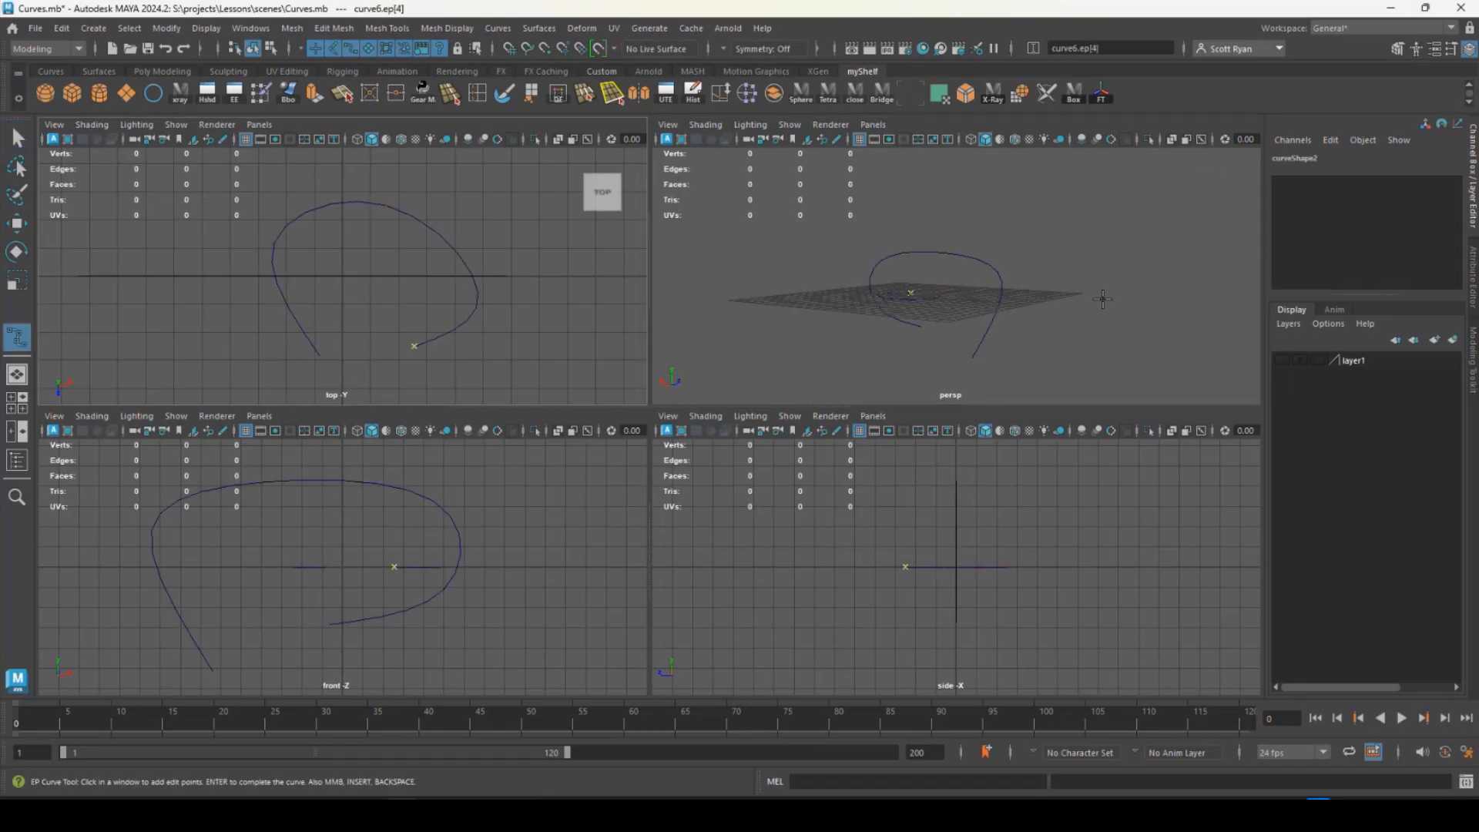
pyautogui.keyDown('alt'); pyautogui.moveTo(1053, 307); pyautogui.dragTo(982, 285); pyautogui.keyUp('alt')
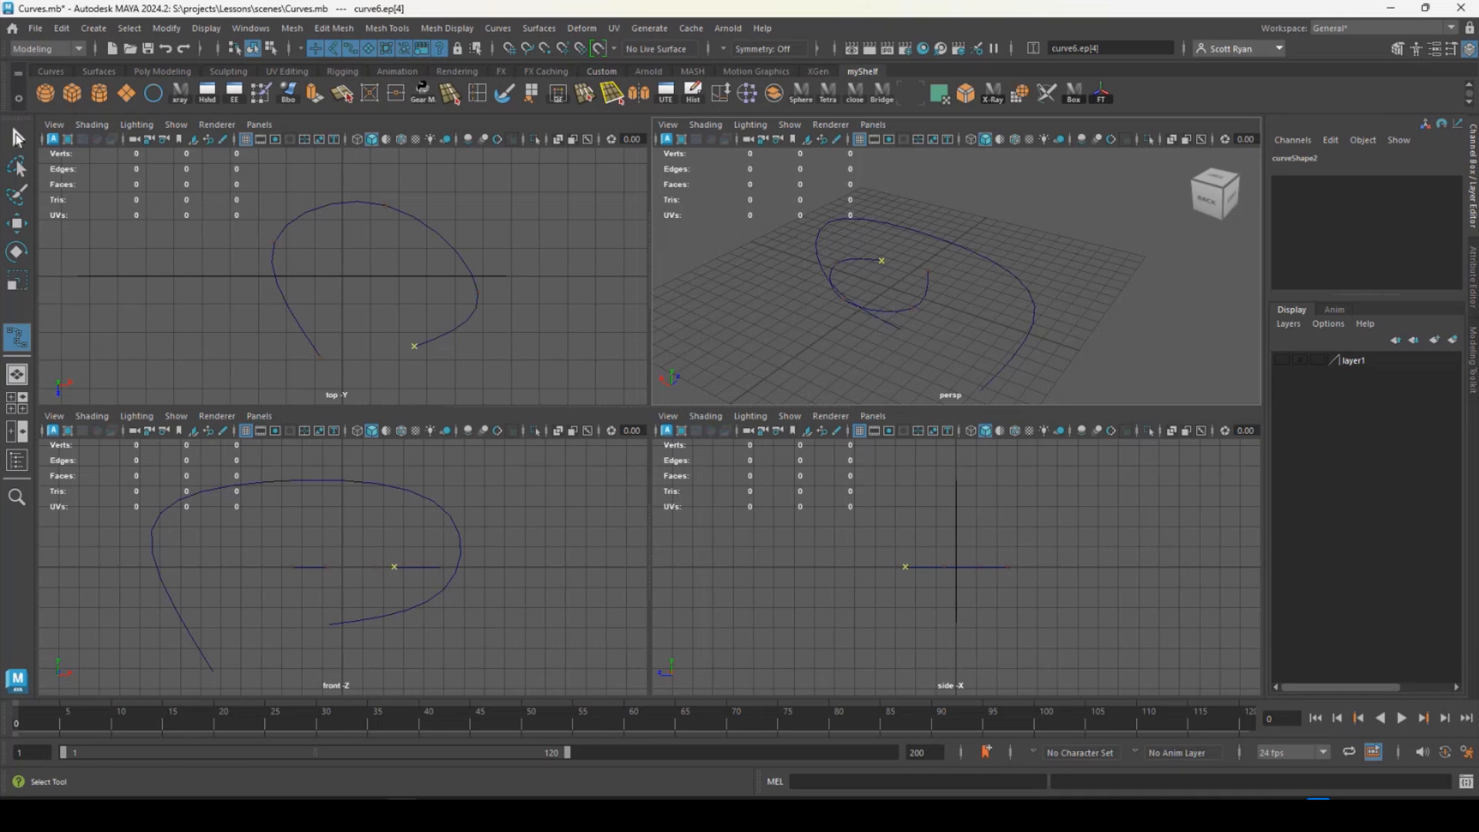
pyautogui.press('q')
# - Draw a seven-point open-loop EP curve in the side view and enlarge the perspective view to show all three curves
pyautogui.click(17, 337)
pyautogui.click(886, 626)
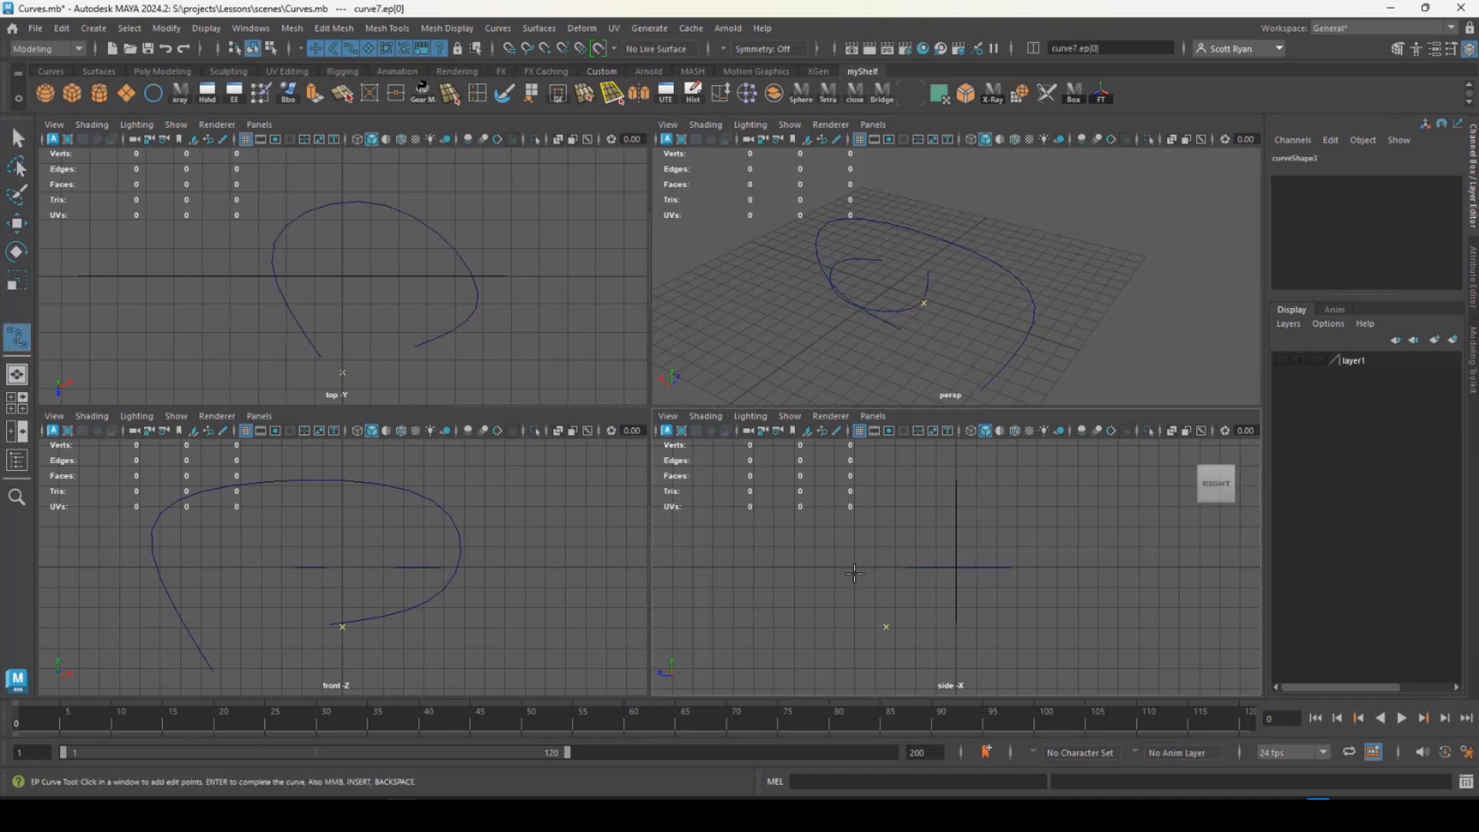
pyautogui.click(832, 530)
pyautogui.click(886, 496)
pyautogui.click(1053, 499)
pyautogui.click(1098, 577)
pyautogui.click(1073, 638)
pyautogui.click(937, 612)
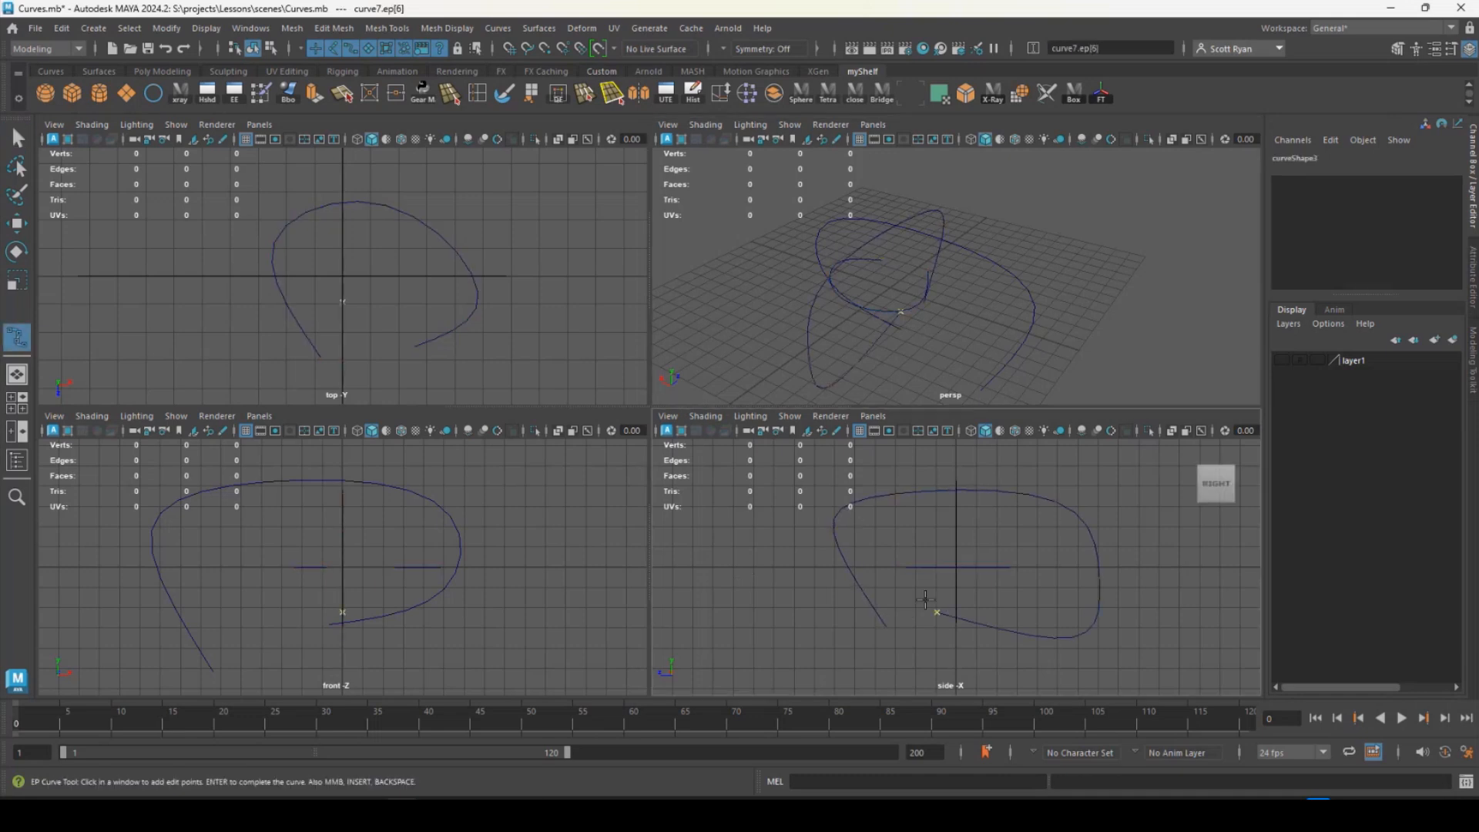
pyautogui.press('w')
pyautogui.keyDown('alt'); pyautogui.moveTo(1004, 311); pyautogui.dragTo(371, 391); pyautogui.keyUp('alt')
pyautogui.press('space')
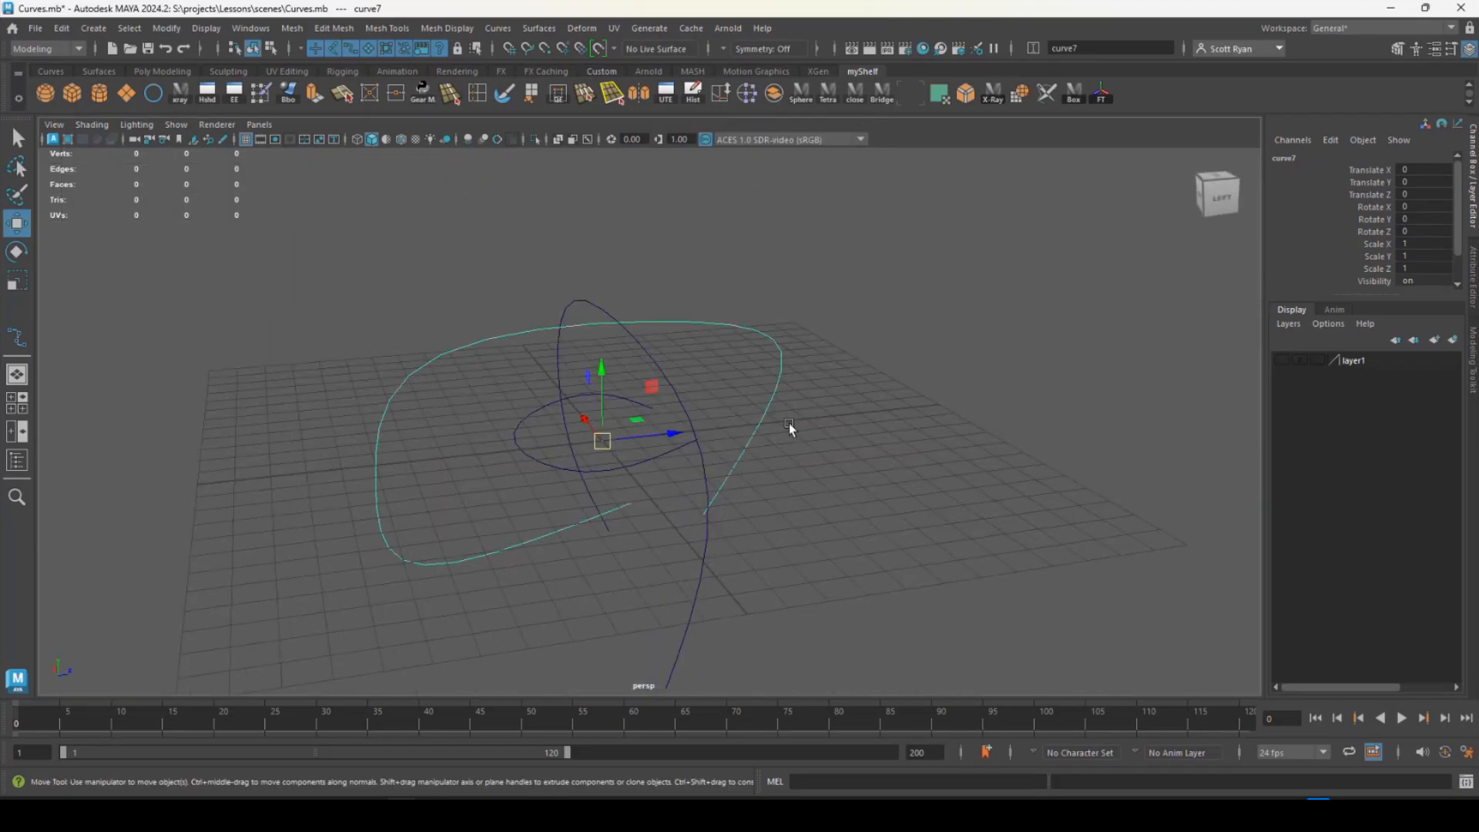
# - Delete all three EP curves from the scene and turn on the visibility of layer1
pyautogui.keyDown('alt'); pyautogui.moveTo(789, 423); pyautogui.dragTo(608, 441); pyautogui.keyUp('alt')
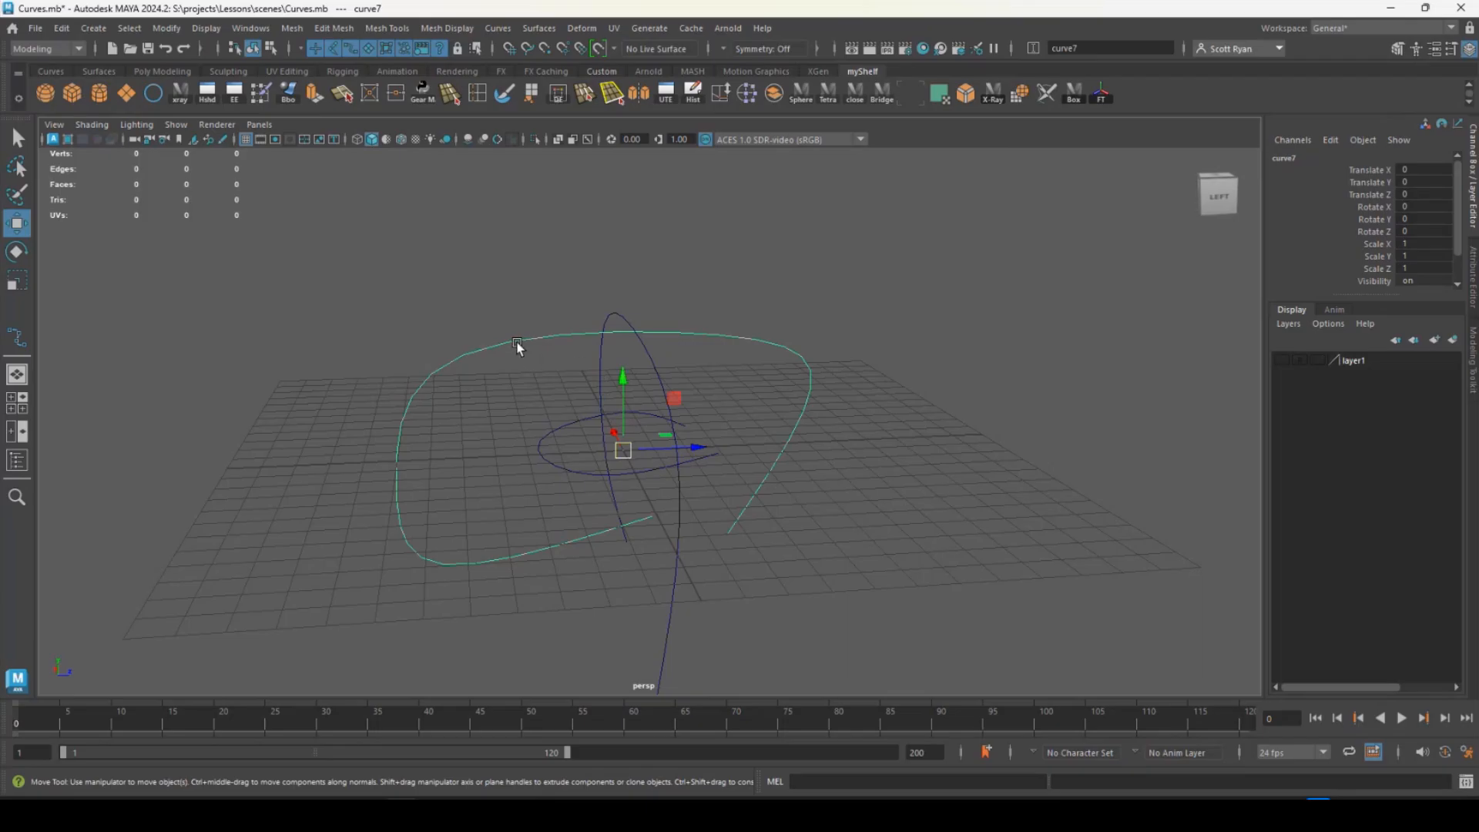
pyautogui.moveTo(423, 301); pyautogui.dragTo(617, 445)
pyautogui.press('Delete')
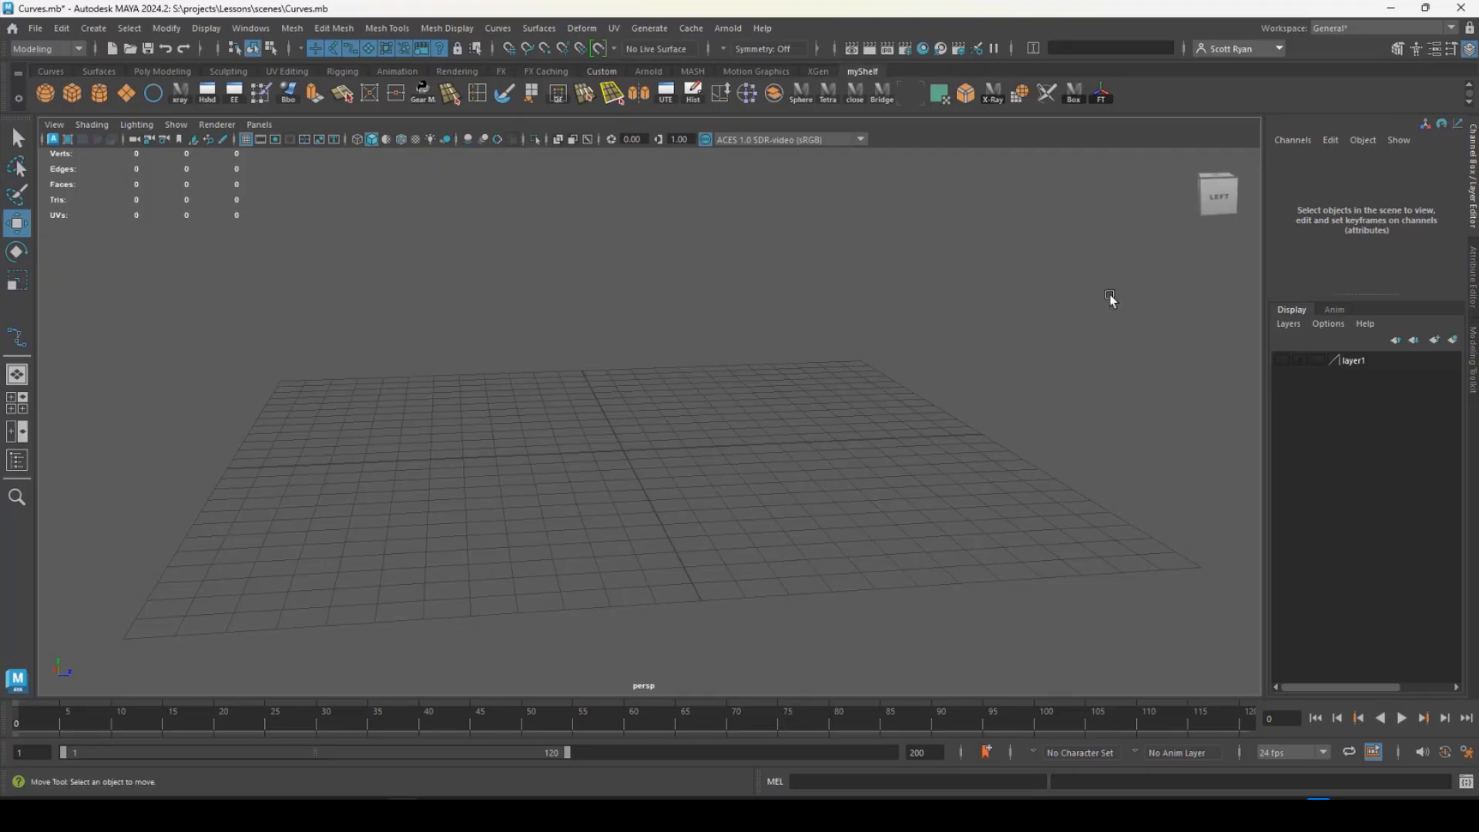
pyautogui.click(1282, 360)
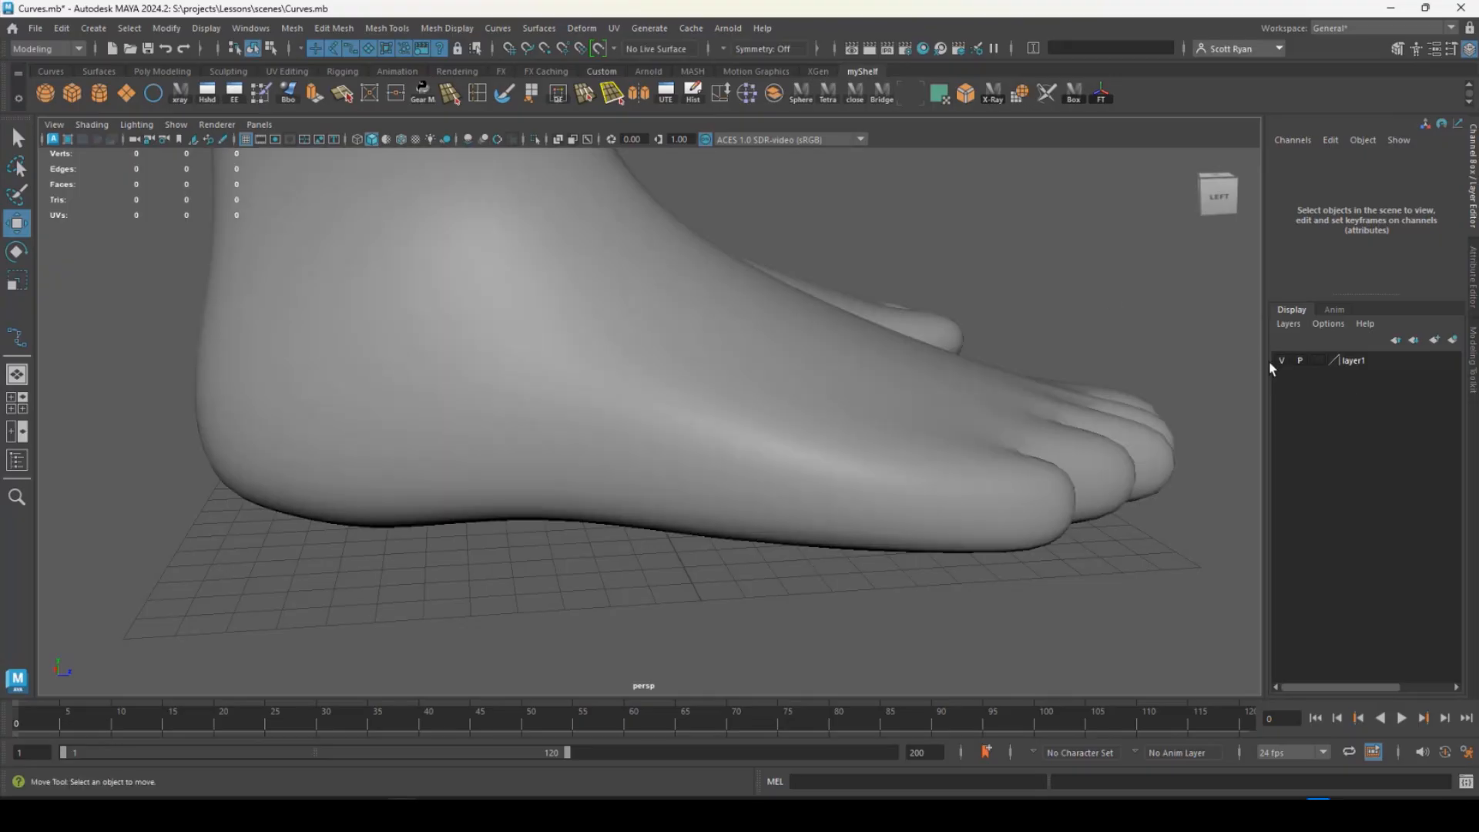
# - Examine the female character model from the feet up to a close view of the head
pyautogui.keyDown('alt'); pyautogui.moveTo(1129, 340); pyautogui.dragTo(385, 284, button='right'); pyautogui.keyUp('alt')
pyautogui.keyDown('alt'); pyautogui.moveTo(753, 271); pyautogui.dragTo(788, 493, button='middle'); pyautogui.keyUp('alt')
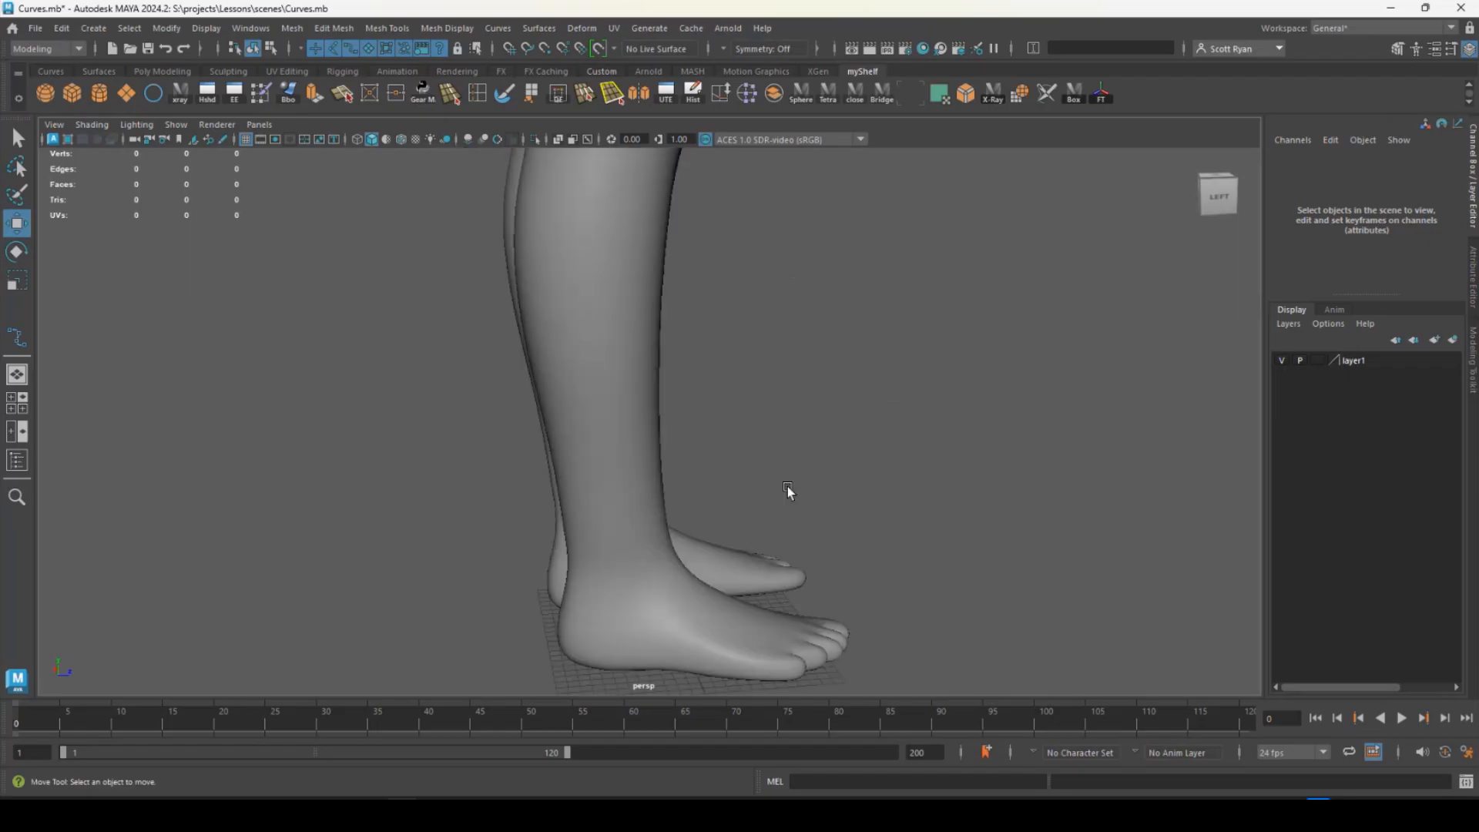
pyautogui.keyDown('alt'); pyautogui.moveTo(789, 493); pyautogui.dragTo(369, 454, button='right'); pyautogui.keyUp('alt')
pyautogui.keyDown('alt'); pyautogui.moveTo(675, 262); pyautogui.dragTo(678, 462, button='middle'); pyautogui.keyUp('alt')
pyautogui.keyDown('alt'); pyautogui.moveTo(792, 392); pyautogui.dragTo(715, 390); pyautogui.keyUp('alt')
pyautogui.keyDown('alt'); pyautogui.moveTo(712, 208); pyautogui.dragTo(769, 581, button='middle'); pyautogui.keyUp('alt')
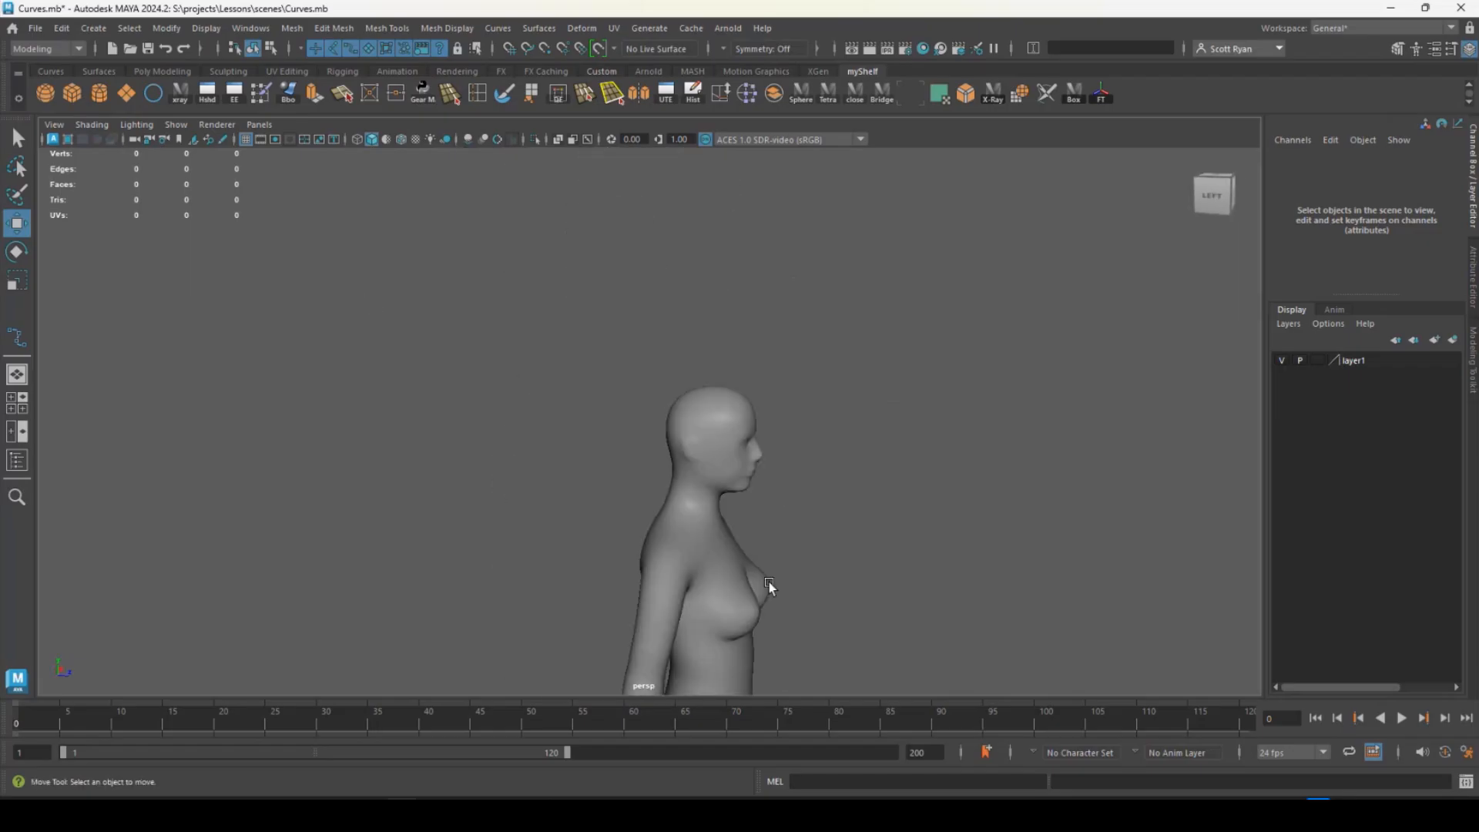
pyautogui.keyDown('alt'); pyautogui.moveTo(769, 581); pyautogui.dragTo(631, 578); pyautogui.keyUp('alt')
pyautogui.keyDown('alt'); pyautogui.moveTo(632, 578); pyautogui.dragTo(908, 612, button='right'); pyautogui.keyUp('alt')
pyautogui.keyDown('alt'); pyautogui.moveTo(907, 612); pyautogui.dragTo(808, 455, button='middle'); pyautogui.keyUp('alt')
pyautogui.keyDown('alt'); pyautogui.moveTo(809, 454); pyautogui.dragTo(730, 437); pyautogui.keyUp('alt')
pyautogui.keyDown('alt'); pyautogui.moveTo(692, 399); pyautogui.dragTo(735, 382, button='middle'); pyautogui.keyUp('alt')
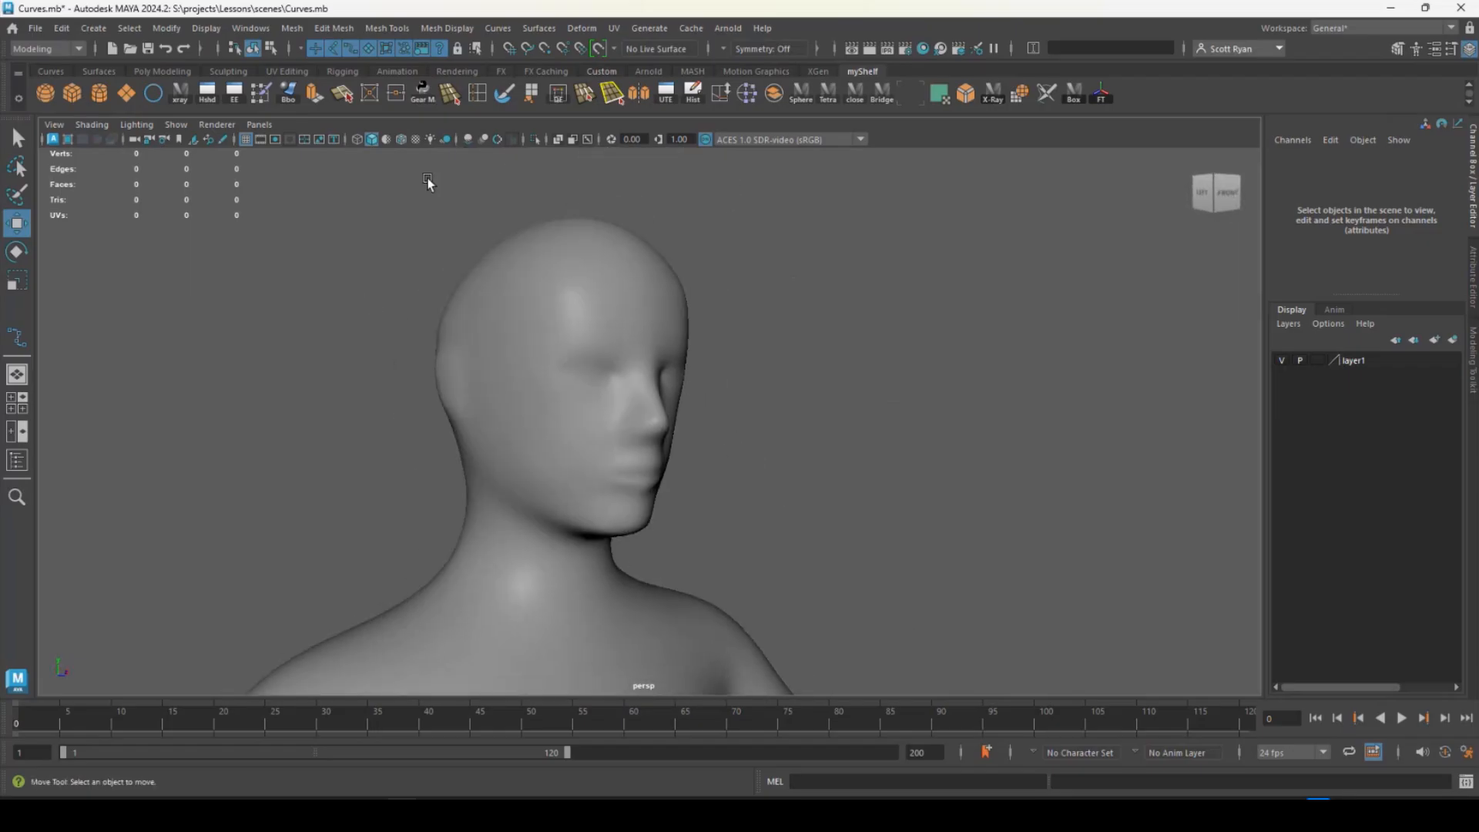
# - Look through the Bipeds sculpting base meshes in the Content Browser examples and close the browser
pyautogui.click(263, 31)
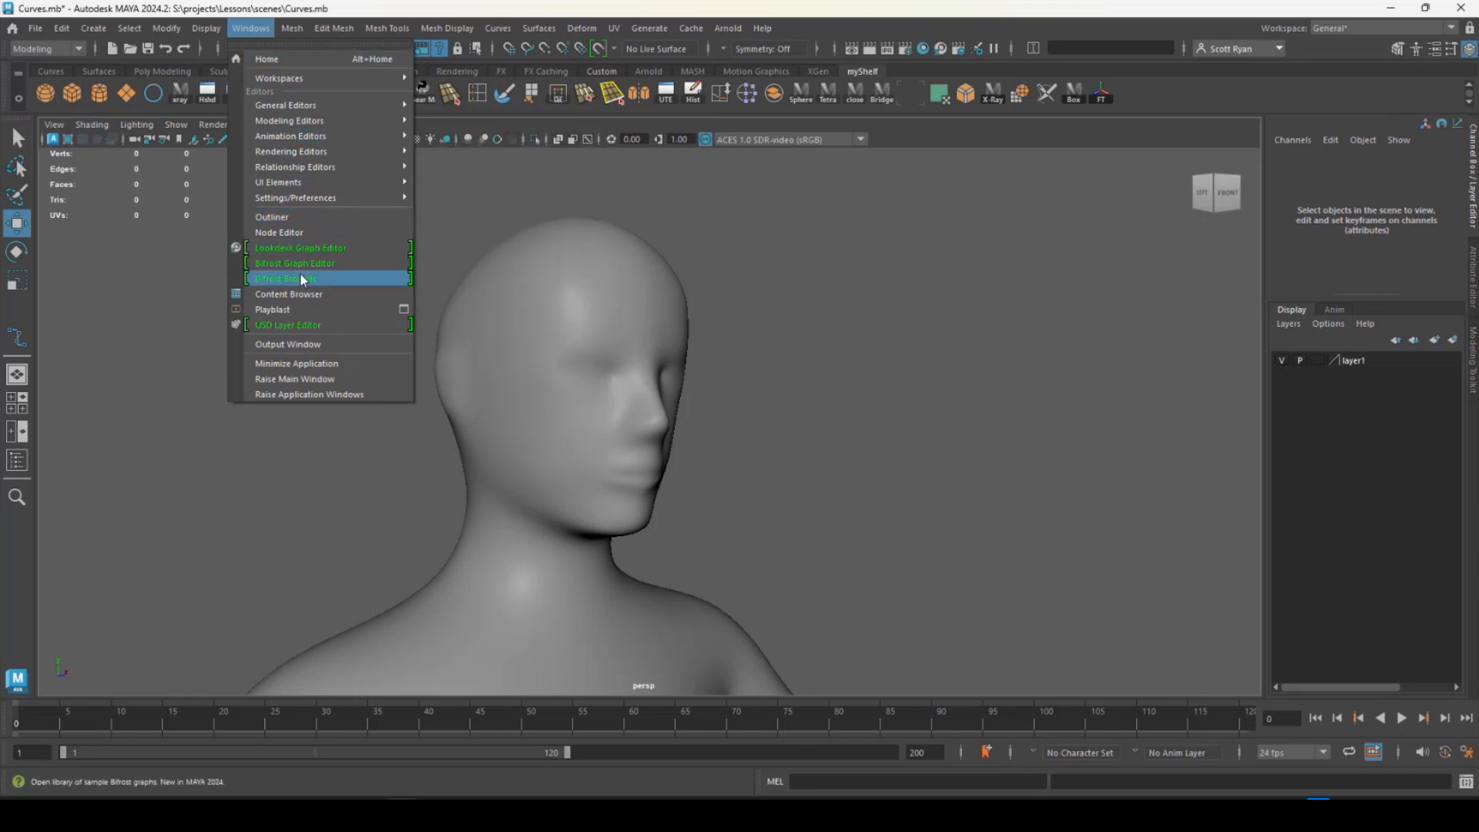
pyautogui.click(291, 294)
pyautogui.scroll(-2, 963, 327)
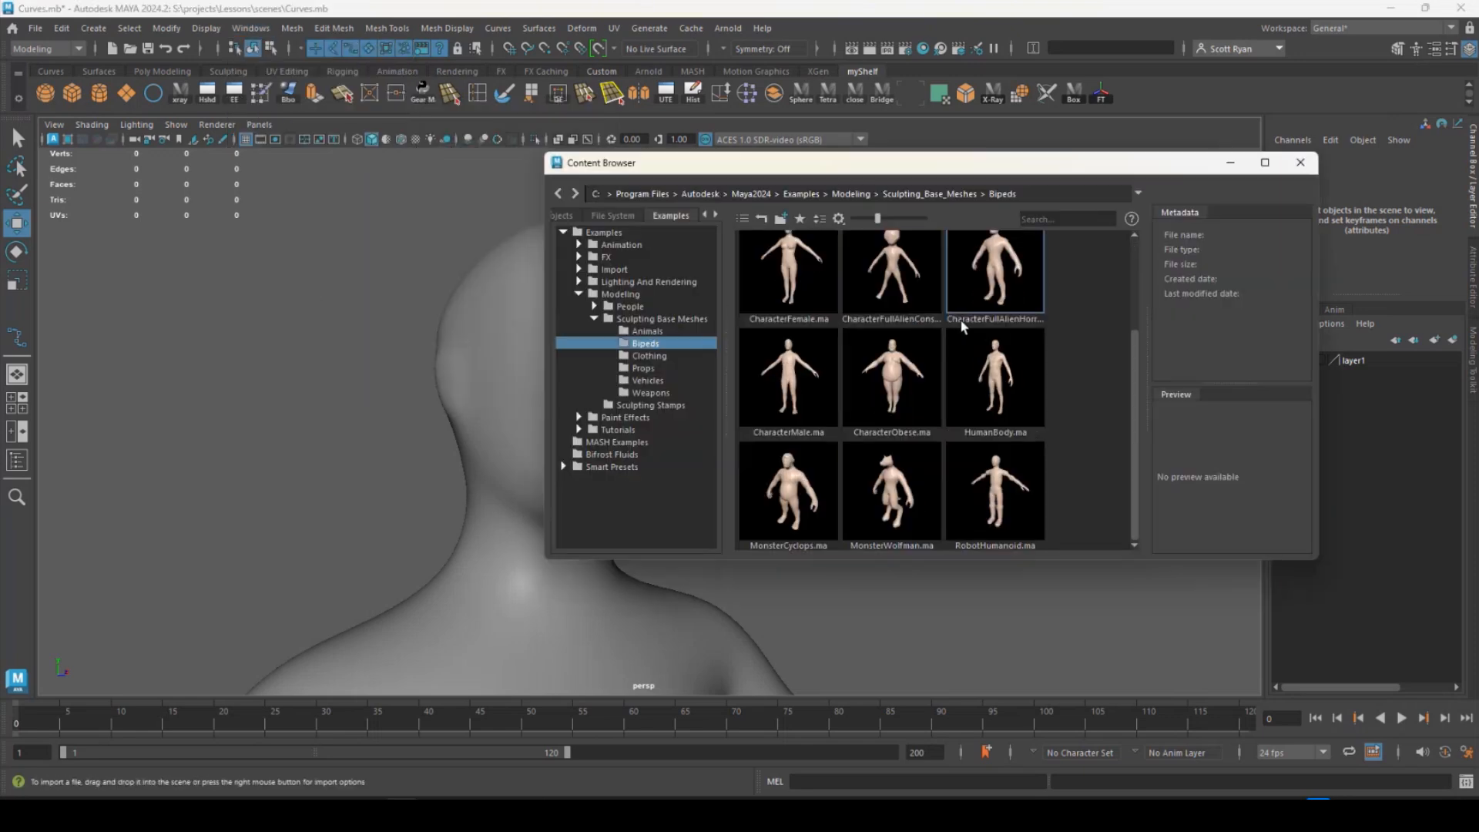
pyautogui.scroll(2, 967, 331)
pyautogui.scroll(-2, 968, 335)
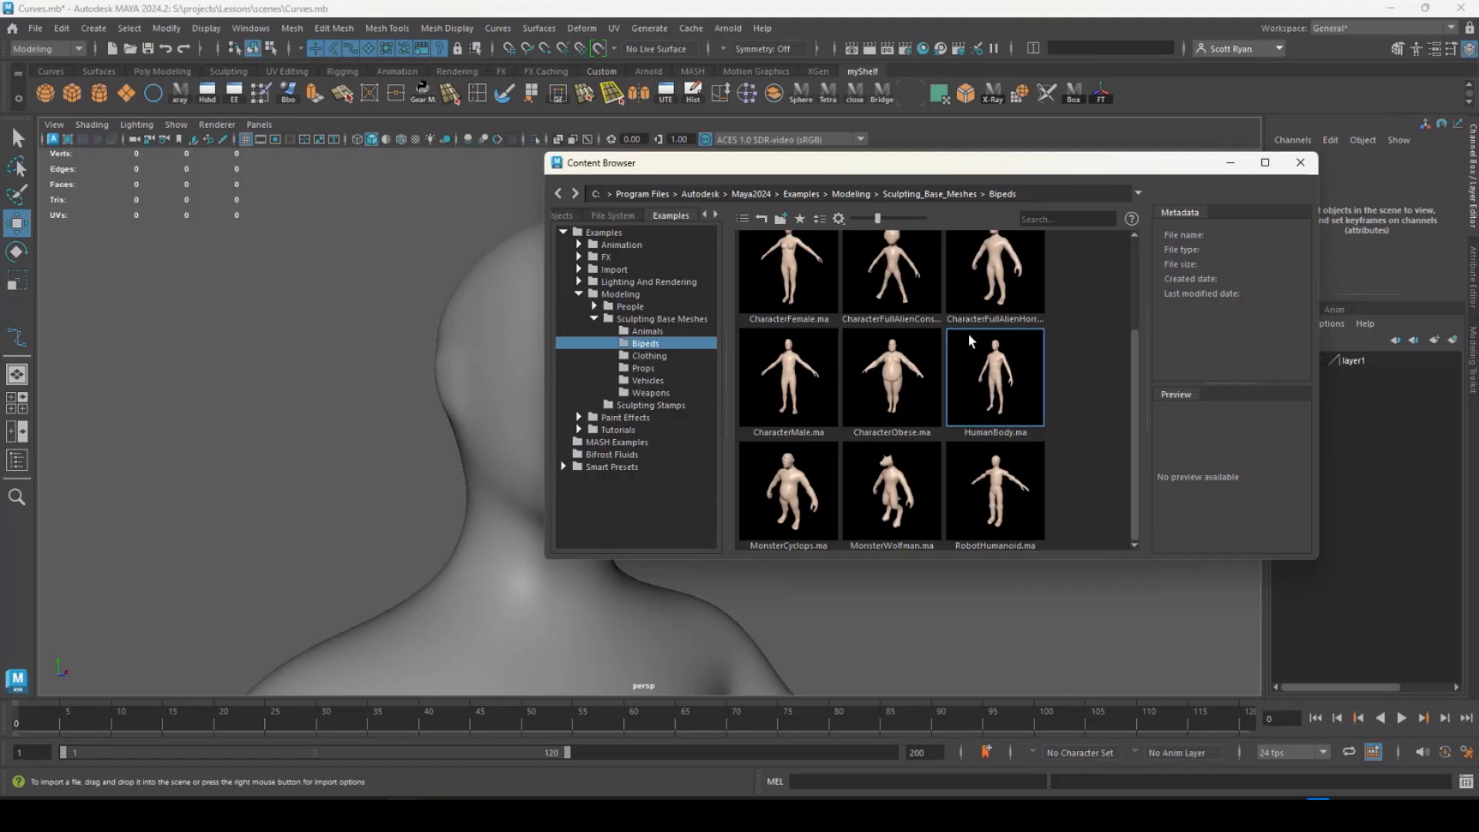
pyautogui.click(1301, 171)
pyautogui.keyDown('alt'); pyautogui.moveTo(567, 408); pyautogui.dragTo(641, 325, button='middle'); pyautogui.keyUp('alt')
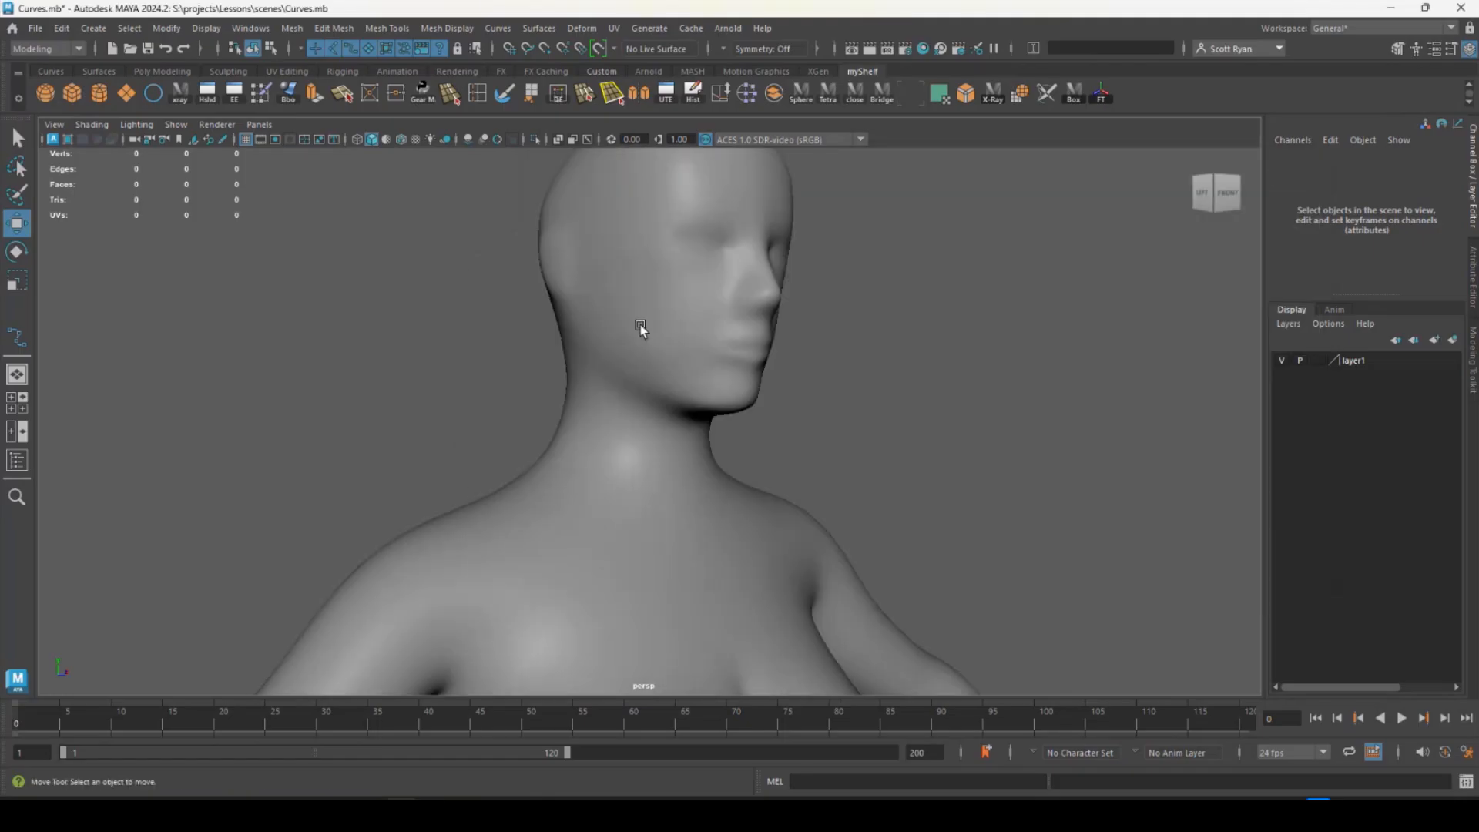
pyautogui.keyDown('alt'); pyautogui.moveTo(640, 325); pyautogui.dragTo(661, 343, button='right'); pyautogui.keyUp('alt')
pyautogui.keyDown('alt'); pyautogui.moveTo(661, 344); pyautogui.dragTo(642, 352); pyautogui.keyUp('alt')
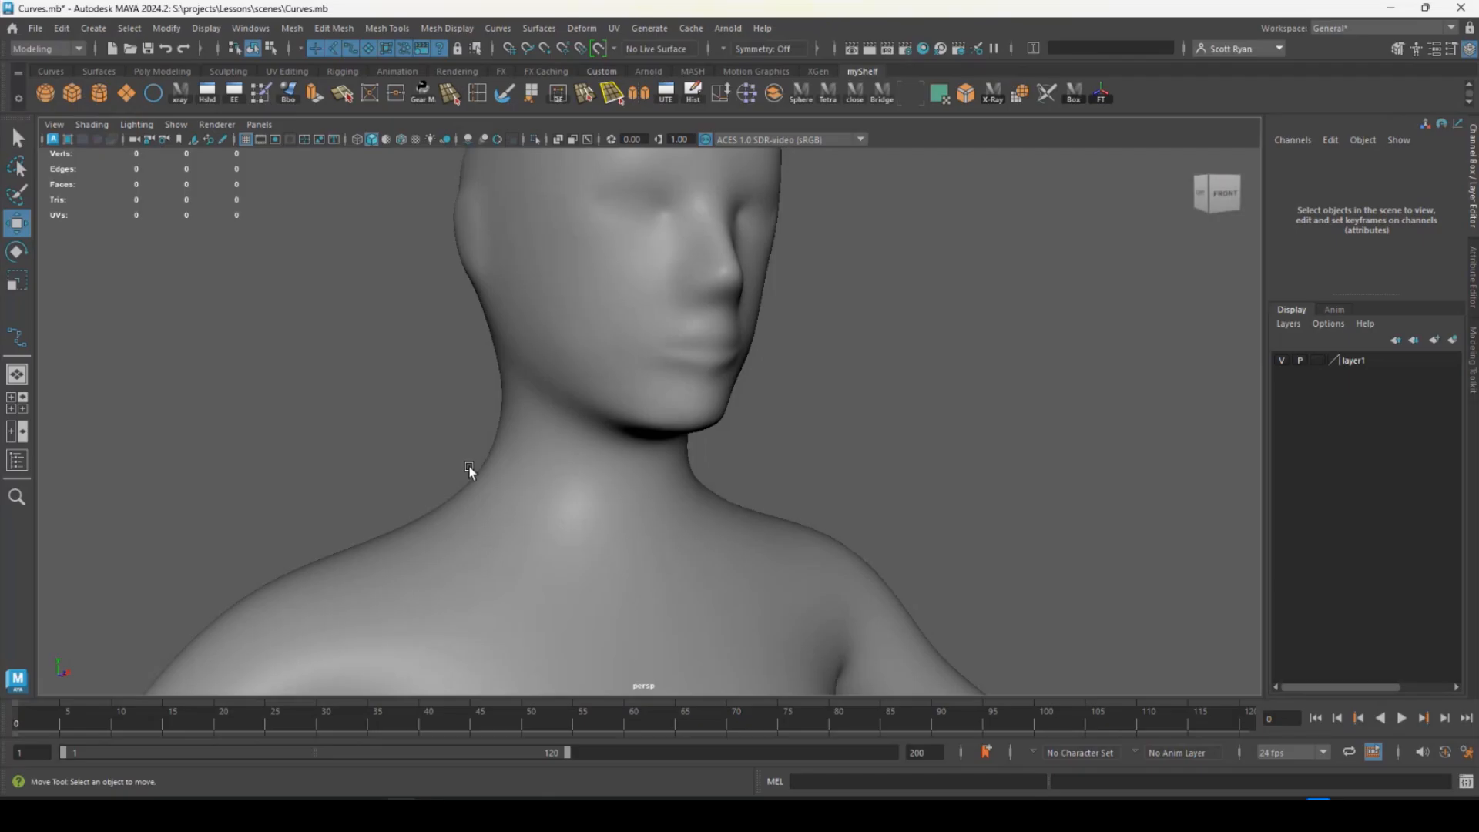
pyautogui.click(594, 407)
pyautogui.scroll(3, 634, 472)
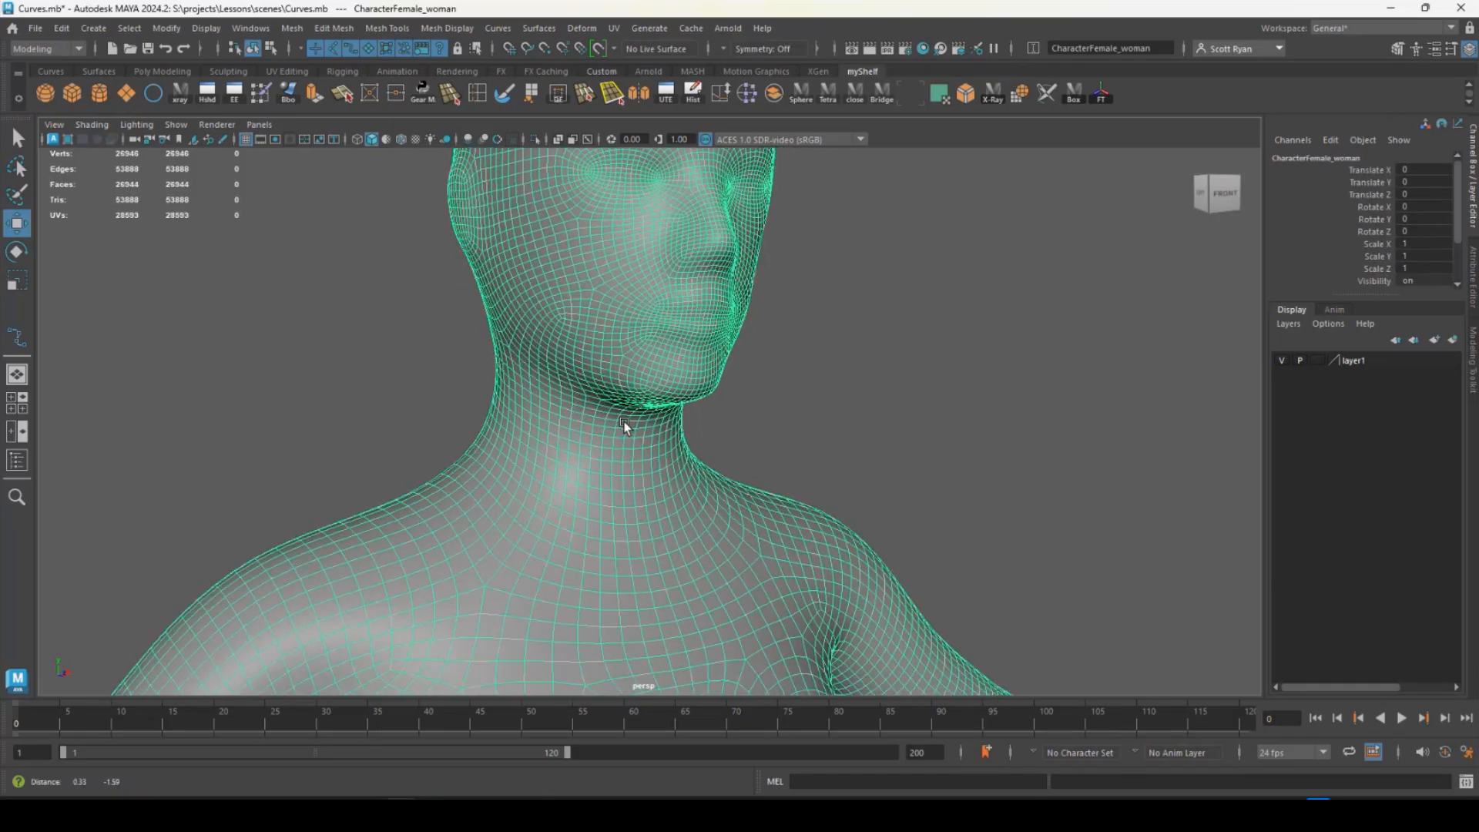
pyautogui.keyDown('alt'); pyautogui.moveTo(626, 387); pyautogui.dragTo(650, 405, button='right'); pyautogui.keyUp('alt')
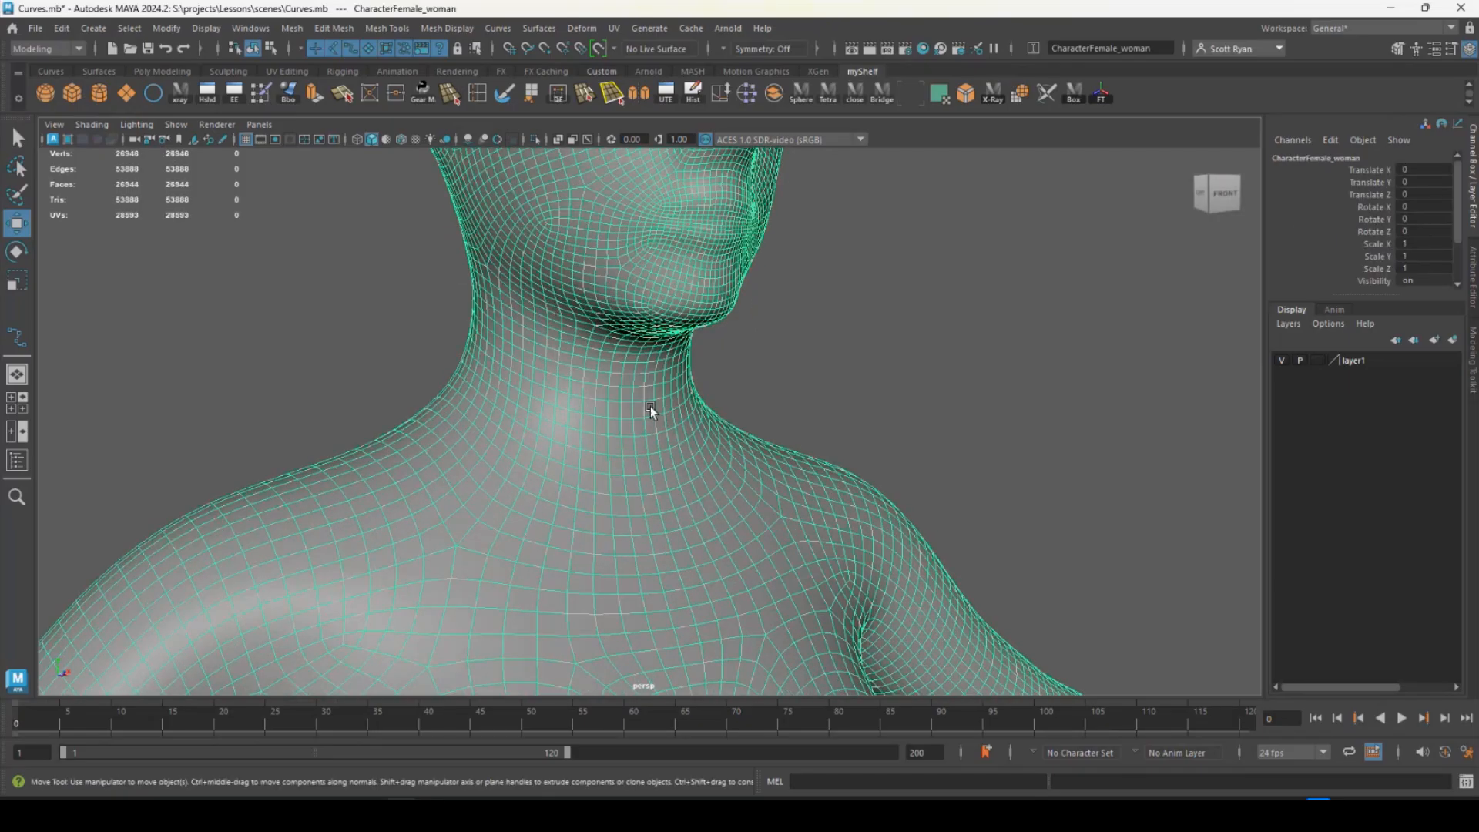
pyautogui.click(17, 339)
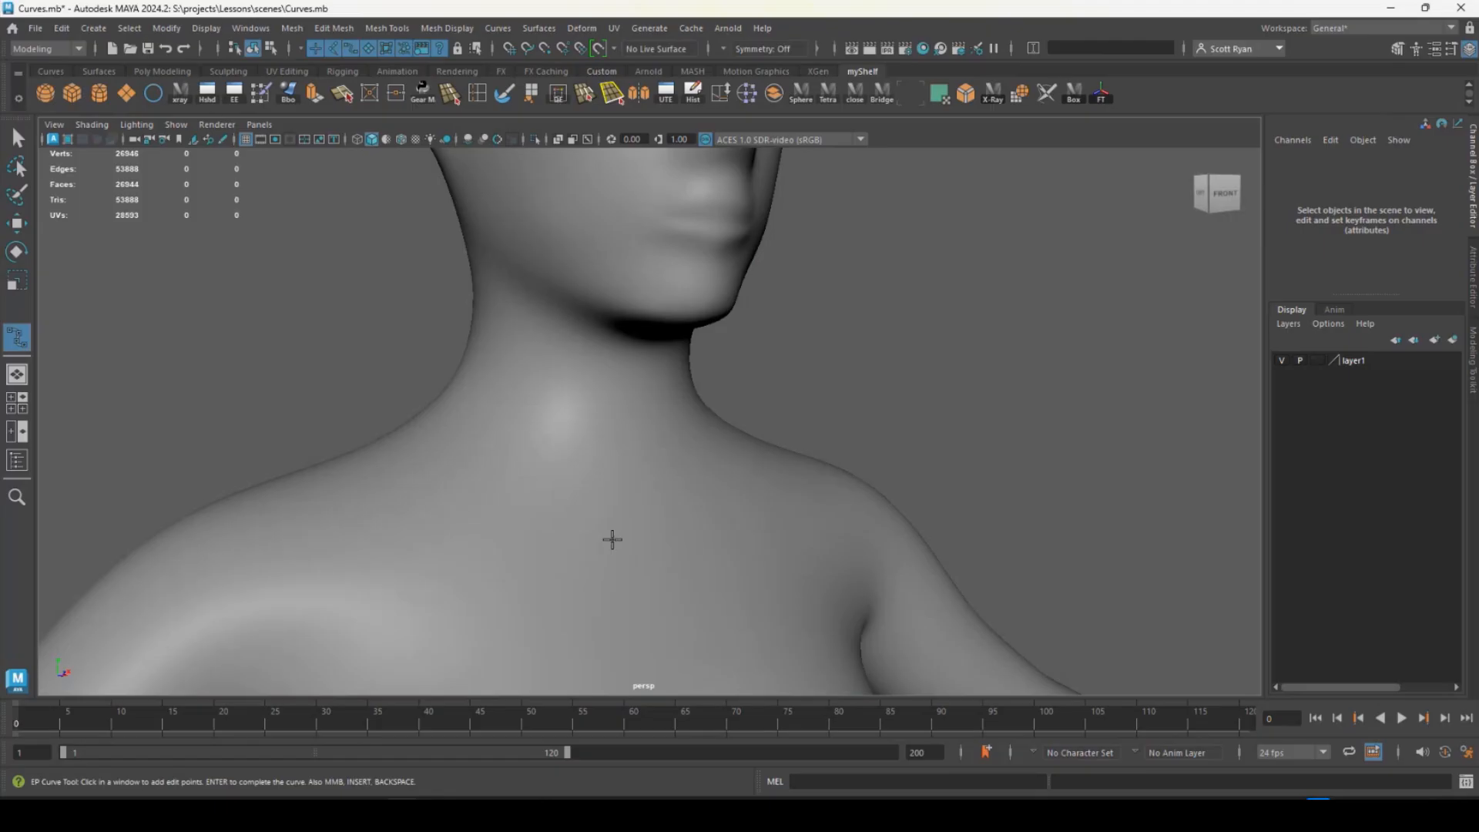
pyautogui.keyDown('alt'); pyautogui.moveTo(546, 413); pyautogui.dragTo(399, 452); pyautogui.keyUp('alt')
pyautogui.press('w')
# - Select the female character mesh and make it a live surface
pyautogui.scroll(-6, 493, 462)
pyautogui.keyDown('alt'); pyautogui.moveTo(553, 468); pyautogui.dragTo(614, 442); pyautogui.keyUp('alt')
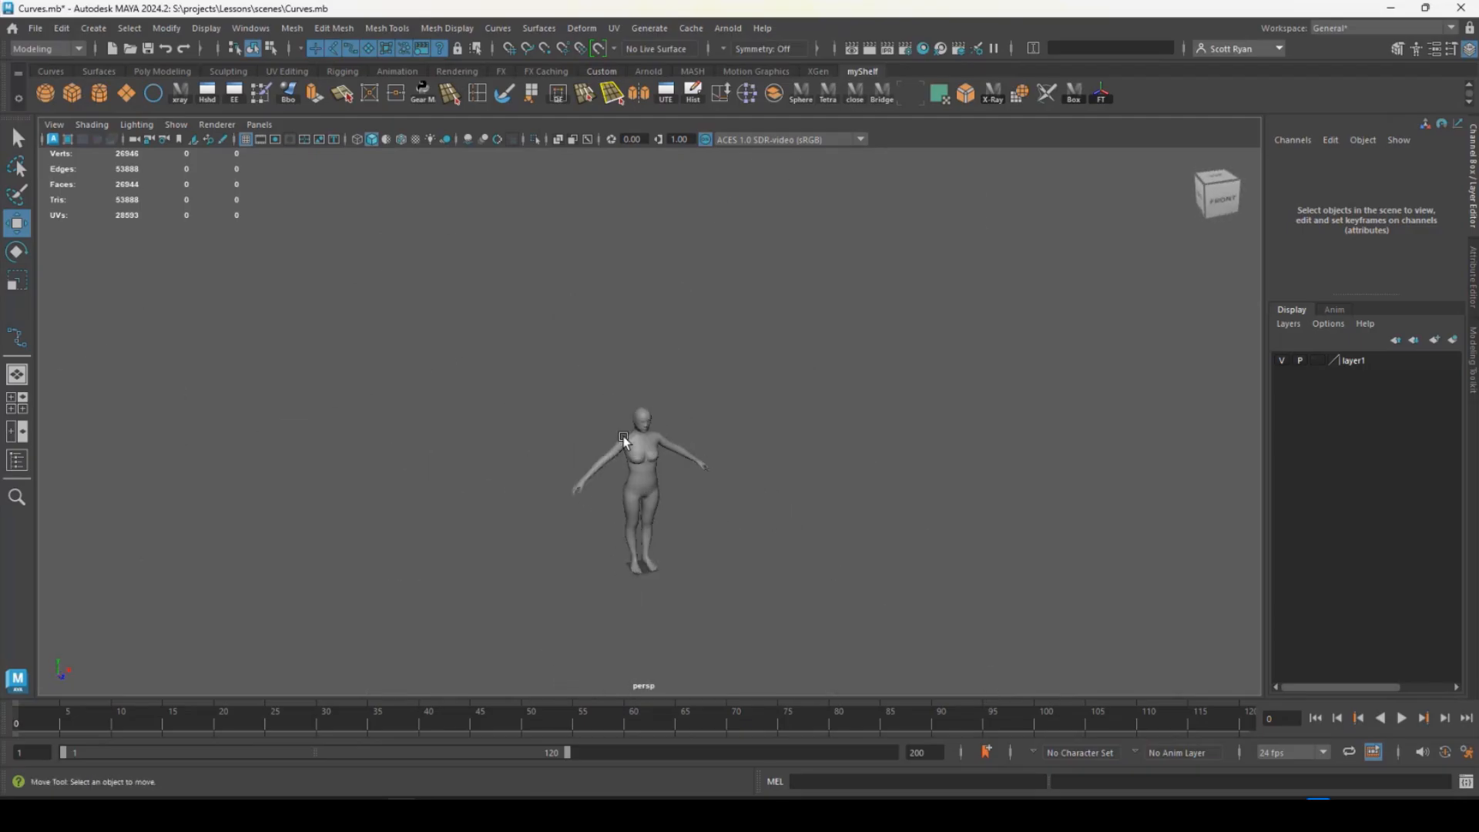
pyautogui.scroll(12, 601, 383)
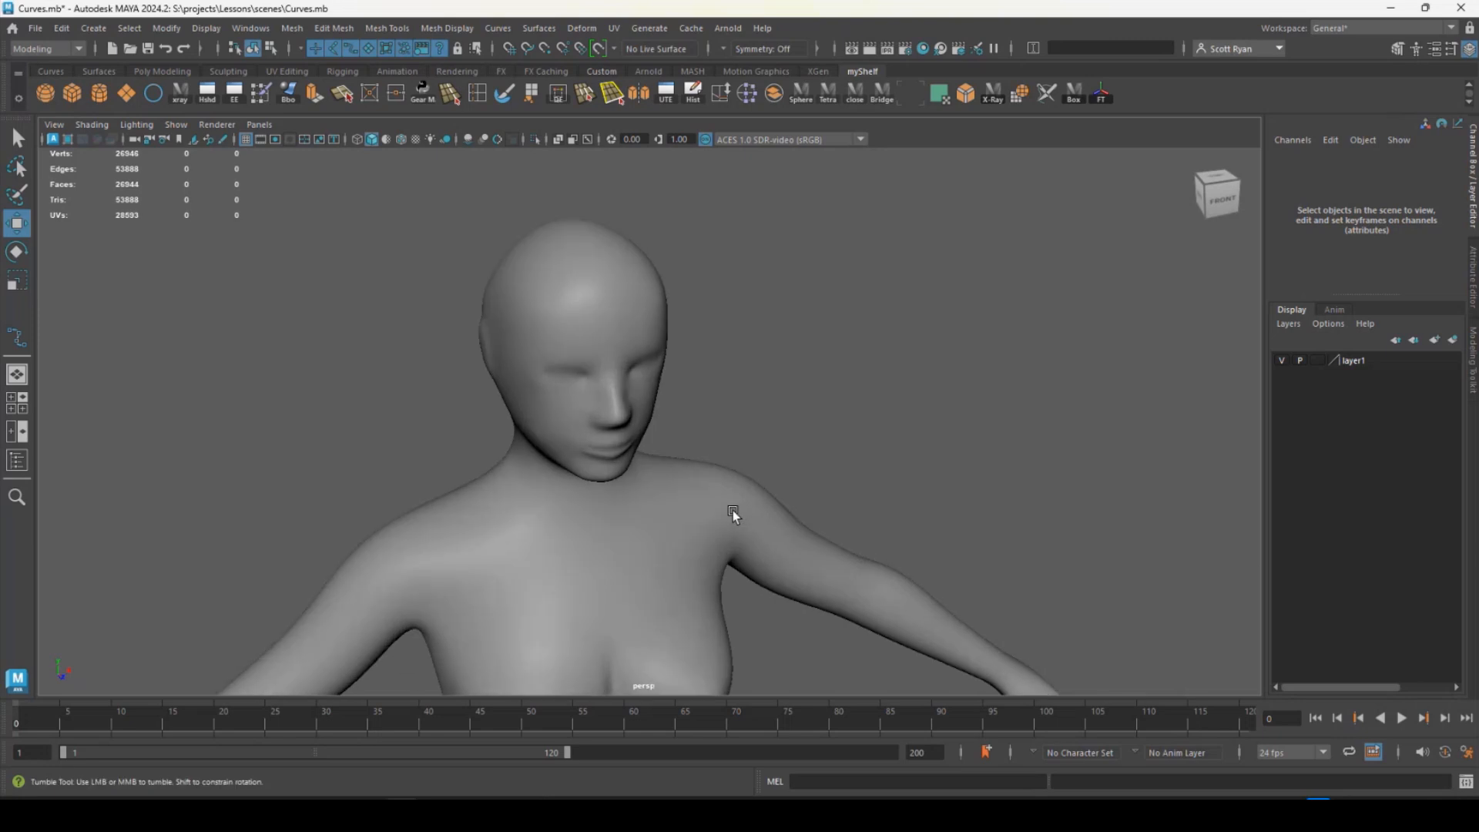
pyautogui.moveTo(701, 518)
pyautogui.keyDown('alt'); pyautogui.mouseDown()
pyautogui.moveTo(723, 554)
pyautogui.moveTo(711, 506)
pyautogui.mouseUp(); pyautogui.keyUp('alt')
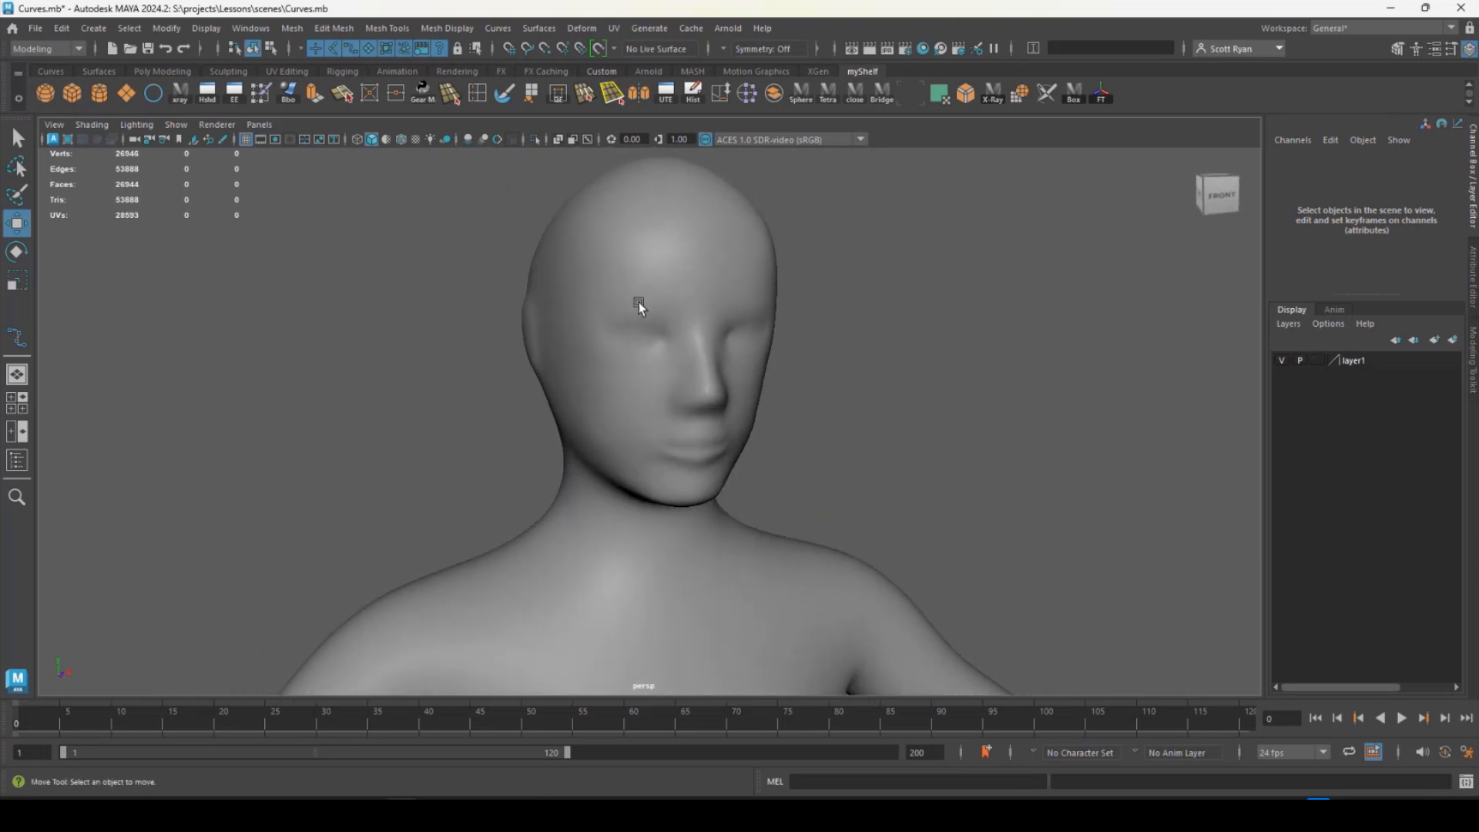
pyautogui.click(661, 278)
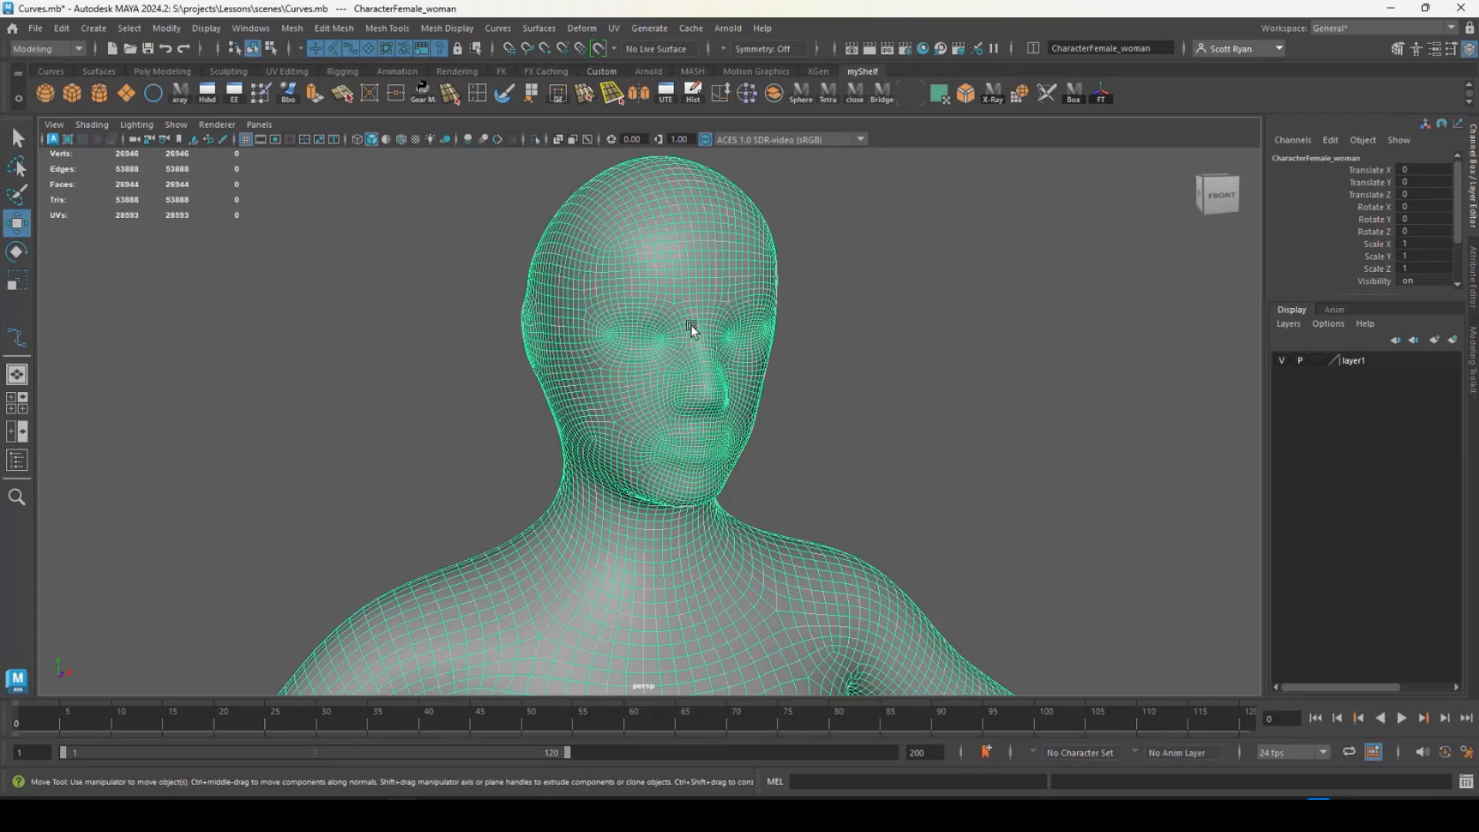
pyautogui.click(599, 49)
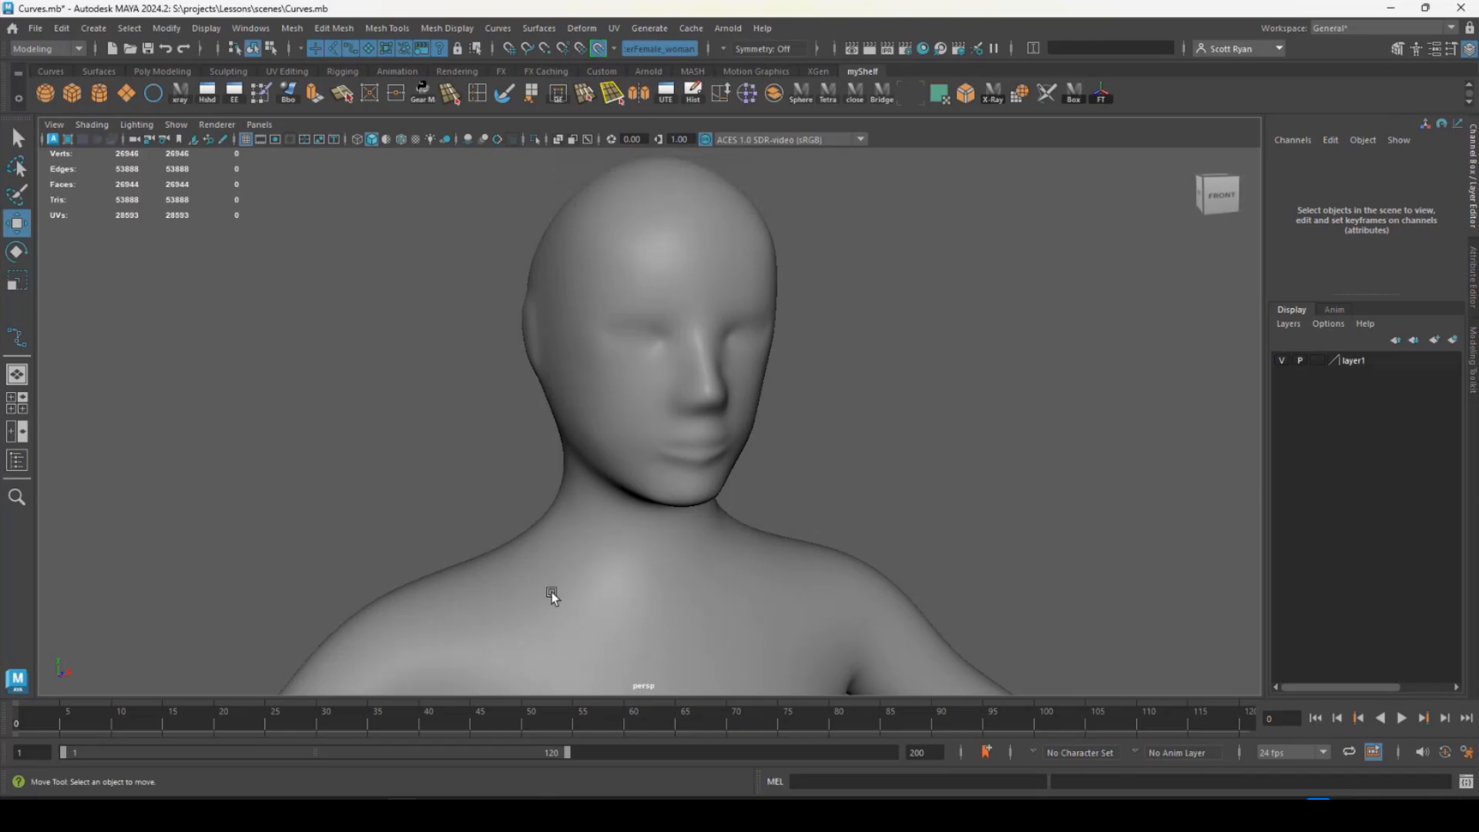
# - Examine the live character mesh from the front, side and back, including the hands, torso and head
pyautogui.keyDown('alt'); pyautogui.moveTo(805, 498); pyautogui.dragTo(584, 455, button='right'); pyautogui.keyUp('alt')
pyautogui.keyDown('alt'); pyautogui.moveTo(585, 455); pyautogui.dragTo(686, 393); pyautogui.keyUp('alt')
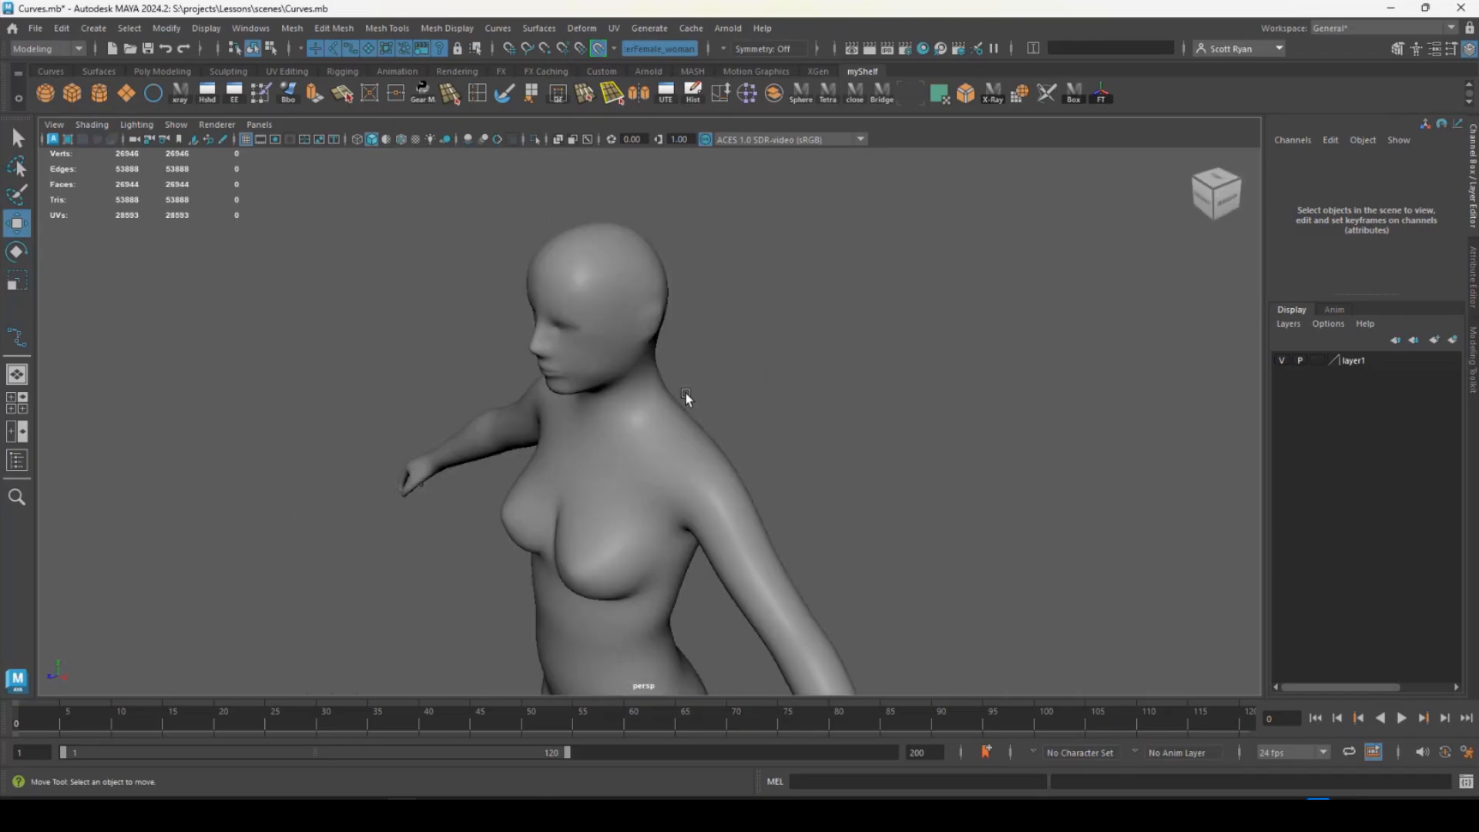
pyautogui.keyDown('alt'); pyautogui.moveTo(685, 393); pyautogui.dragTo(604, 363, button='right'); pyautogui.keyUp('alt')
pyautogui.keyDown('alt'); pyautogui.moveTo(604, 363); pyautogui.dragTo(722, 427); pyautogui.keyUp('alt')
pyautogui.keyDown('alt'); pyautogui.moveTo(721, 426); pyautogui.dragTo(694, 408, button='middle'); pyautogui.keyUp('alt')
pyautogui.keyDown('alt'); pyautogui.moveTo(694, 408); pyautogui.dragTo(756, 513); pyautogui.keyUp('alt')
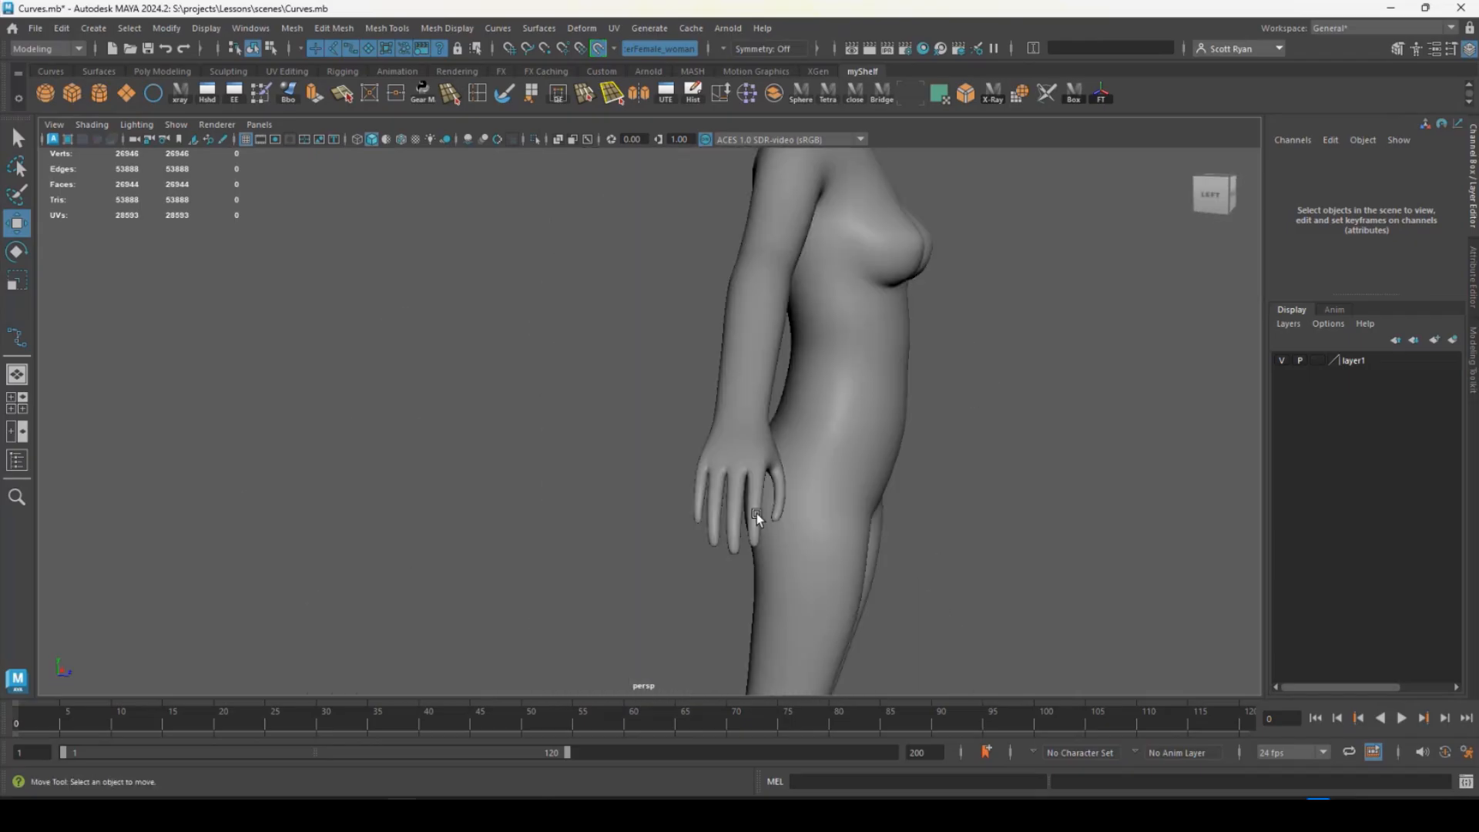
pyautogui.keyDown('alt'); pyautogui.moveTo(756, 513); pyautogui.dragTo(666, 435, button='middle'); pyautogui.keyUp('alt')
pyautogui.keyDown('alt'); pyautogui.moveTo(666, 435); pyautogui.dragTo(535, 403, button='right'); pyautogui.keyUp('alt')
pyautogui.keyDown('alt'); pyautogui.moveTo(535, 403); pyautogui.dragTo(497, 351, button='middle'); pyautogui.keyUp('alt')
pyautogui.keyDown('alt'); pyautogui.moveTo(497, 351); pyautogui.dragTo(703, 369); pyautogui.keyUp('alt')
pyautogui.keyDown('alt'); pyautogui.moveTo(703, 370); pyautogui.dragTo(588, 473, button='right'); pyautogui.keyUp('alt')
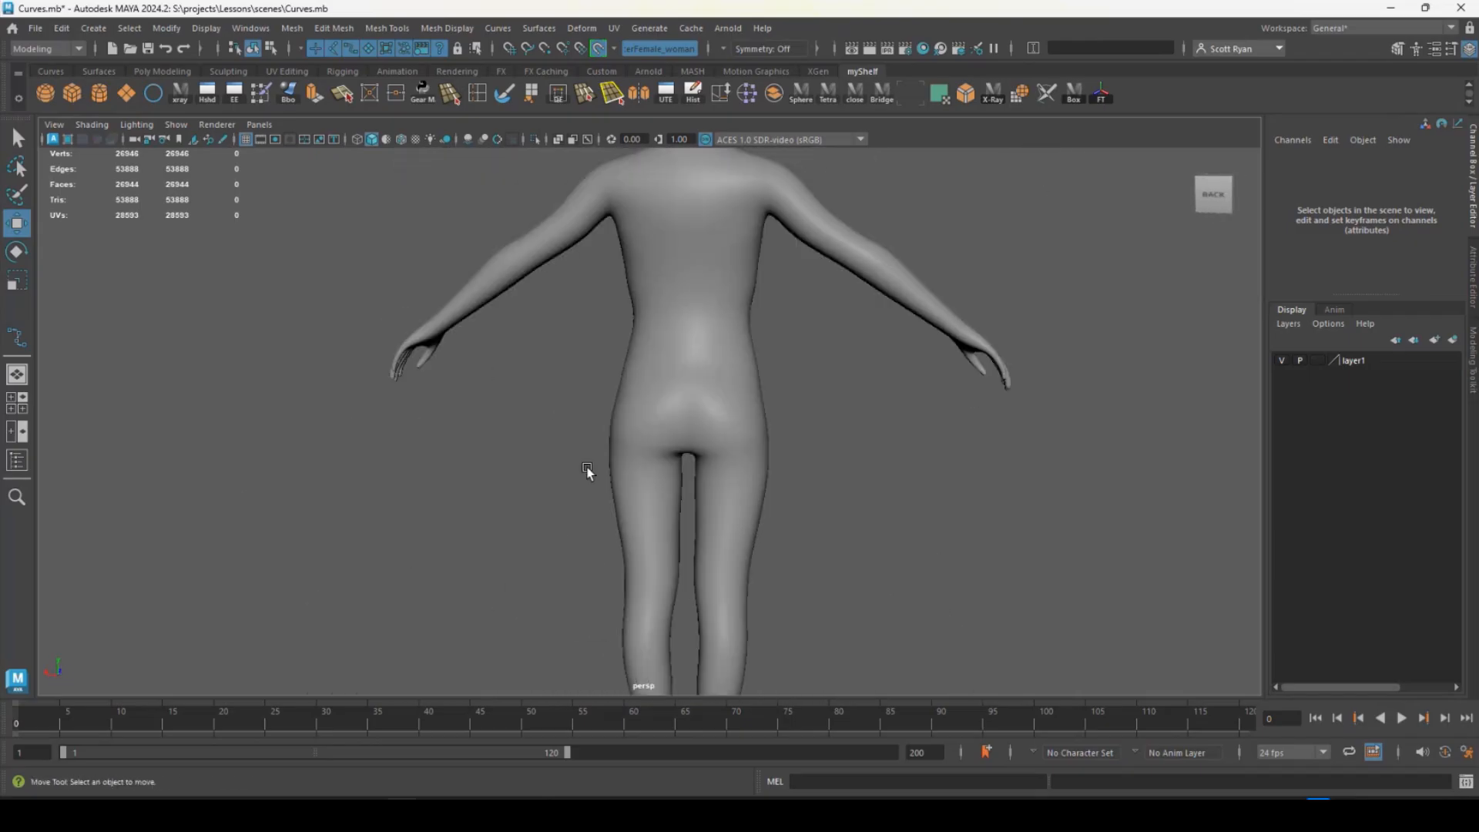
pyautogui.keyDown('alt'); pyautogui.moveTo(588, 472); pyautogui.dragTo(347, 440); pyautogui.keyUp('alt')
pyautogui.keyDown('alt'); pyautogui.moveTo(347, 439); pyautogui.dragTo(396, 539, button='right'); pyautogui.keyUp('alt')
pyautogui.keyDown('alt'); pyautogui.moveTo(396, 540); pyautogui.dragTo(429, 732, button='middle'); pyautogui.keyUp('alt')
pyautogui.keyDown('alt'); pyautogui.moveTo(498, 413); pyautogui.dragTo(885, 594, button='right'); pyautogui.keyUp('alt')
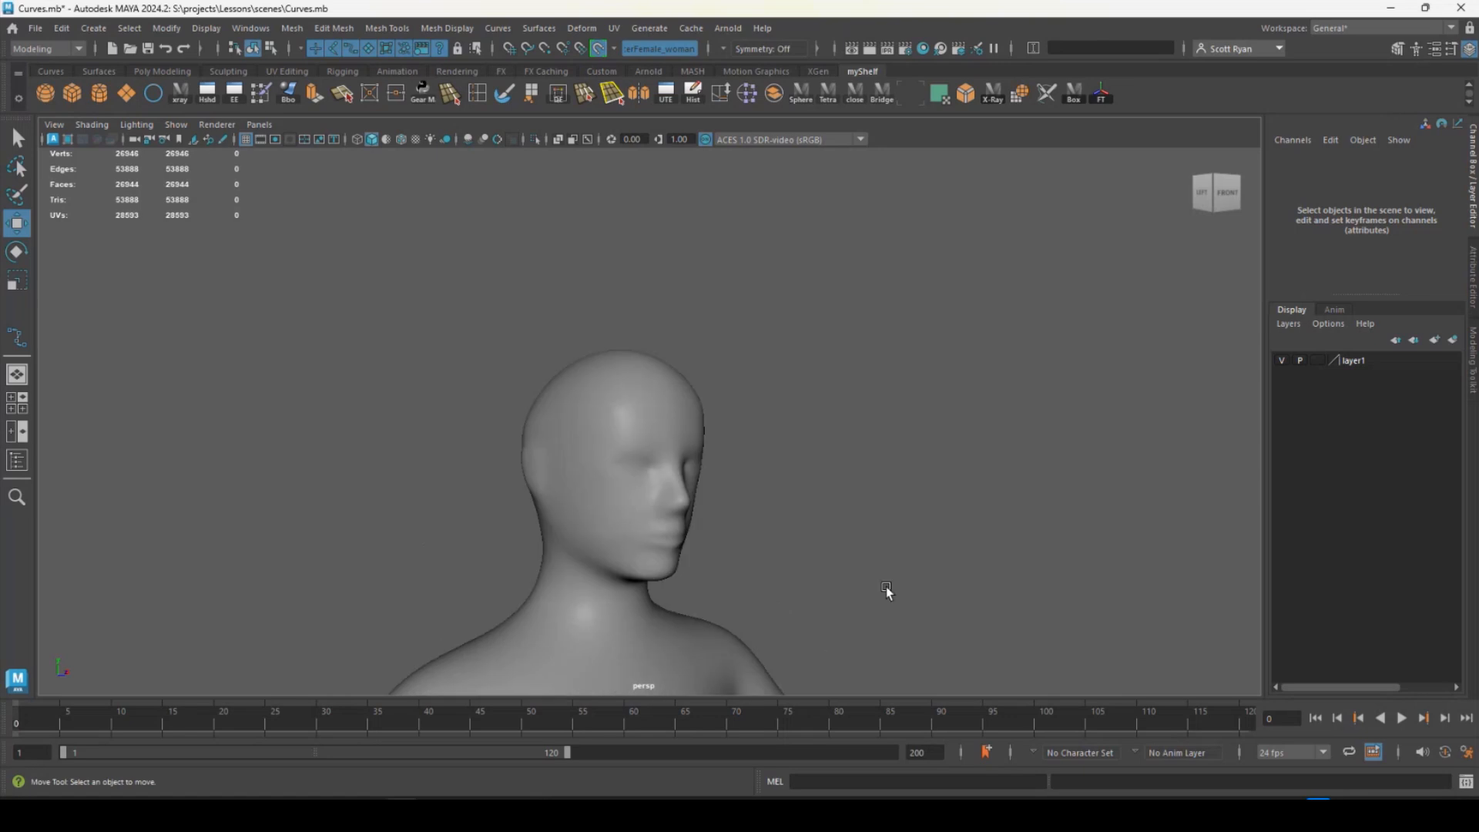
pyautogui.keyDown('alt'); pyautogui.moveTo(589, 489); pyautogui.dragTo(607, 413, button='middle'); pyautogui.keyUp('alt')
pyautogui.keyDown('alt'); pyautogui.moveTo(607, 413); pyautogui.dragTo(848, 524, button='right'); pyautogui.keyUp('alt')
pyautogui.keyDown('alt'); pyautogui.moveTo(612, 428); pyautogui.dragTo(621, 404, button='middle'); pyautogui.keyUp('alt')
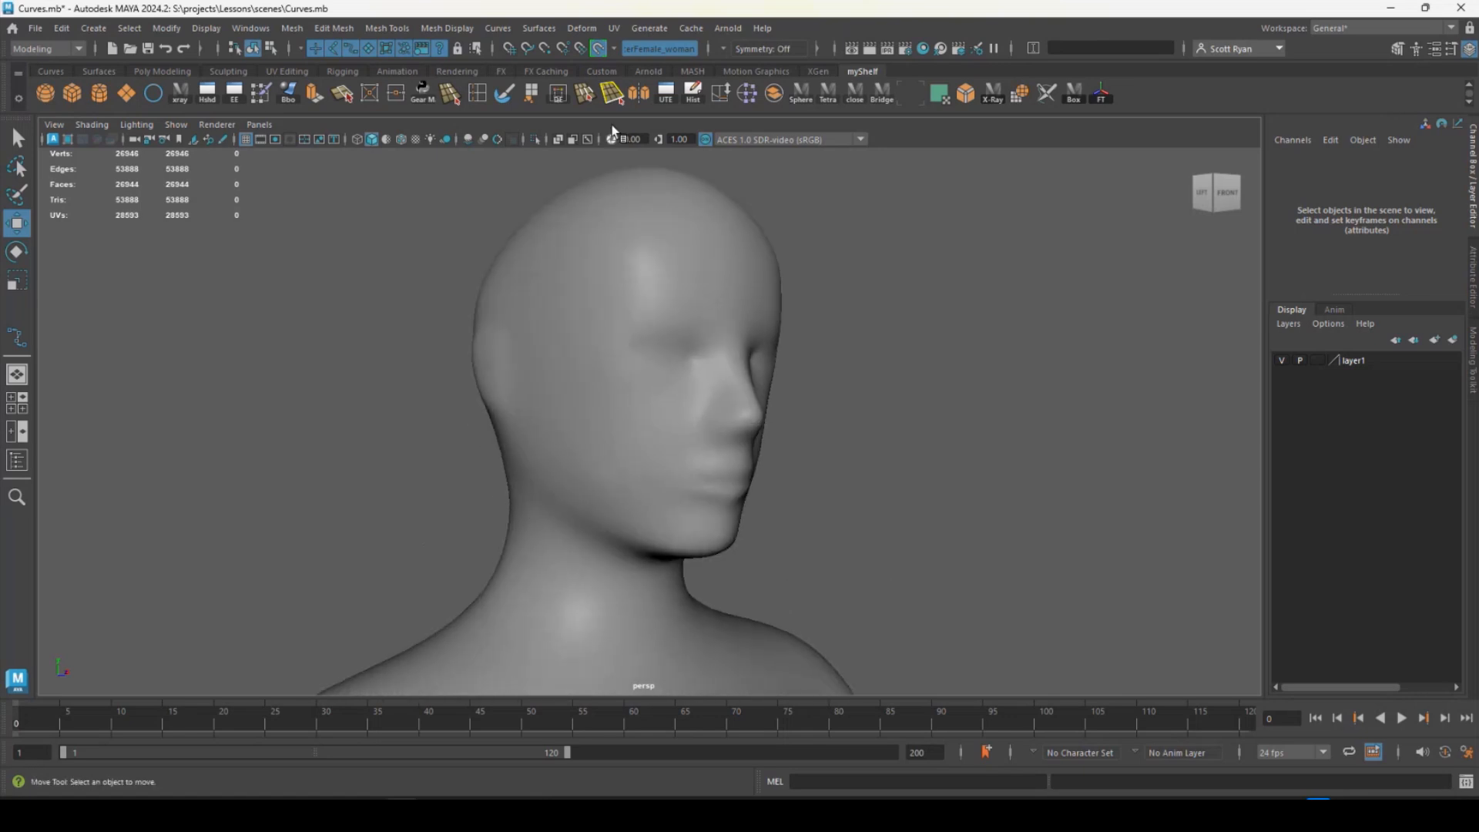
# - Turn off the live surface, reselect the female character mesh and make it live again
pyautogui.click(600, 50)
pyautogui.click(595, 282)
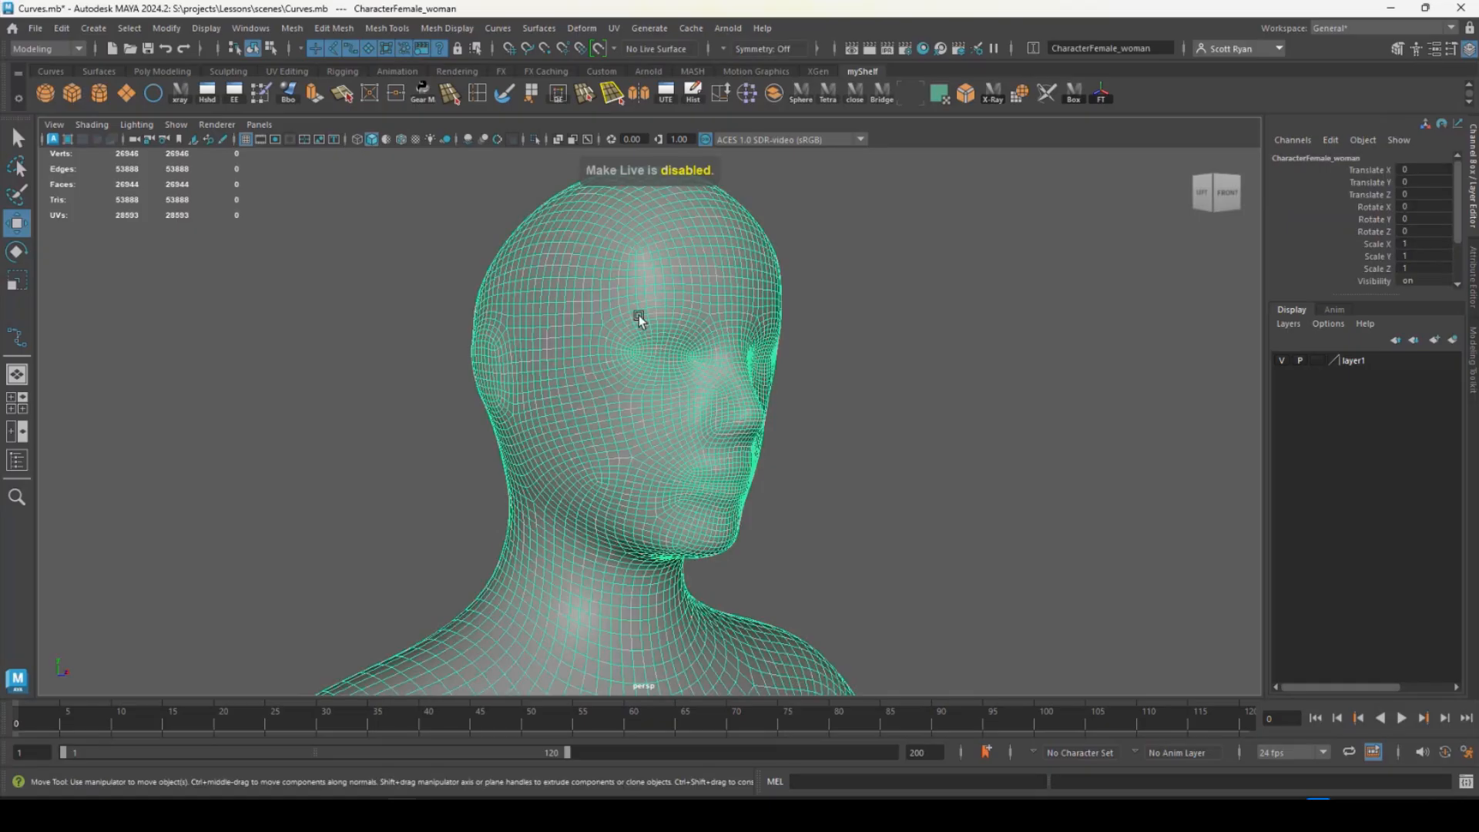
pyautogui.click(598, 50)
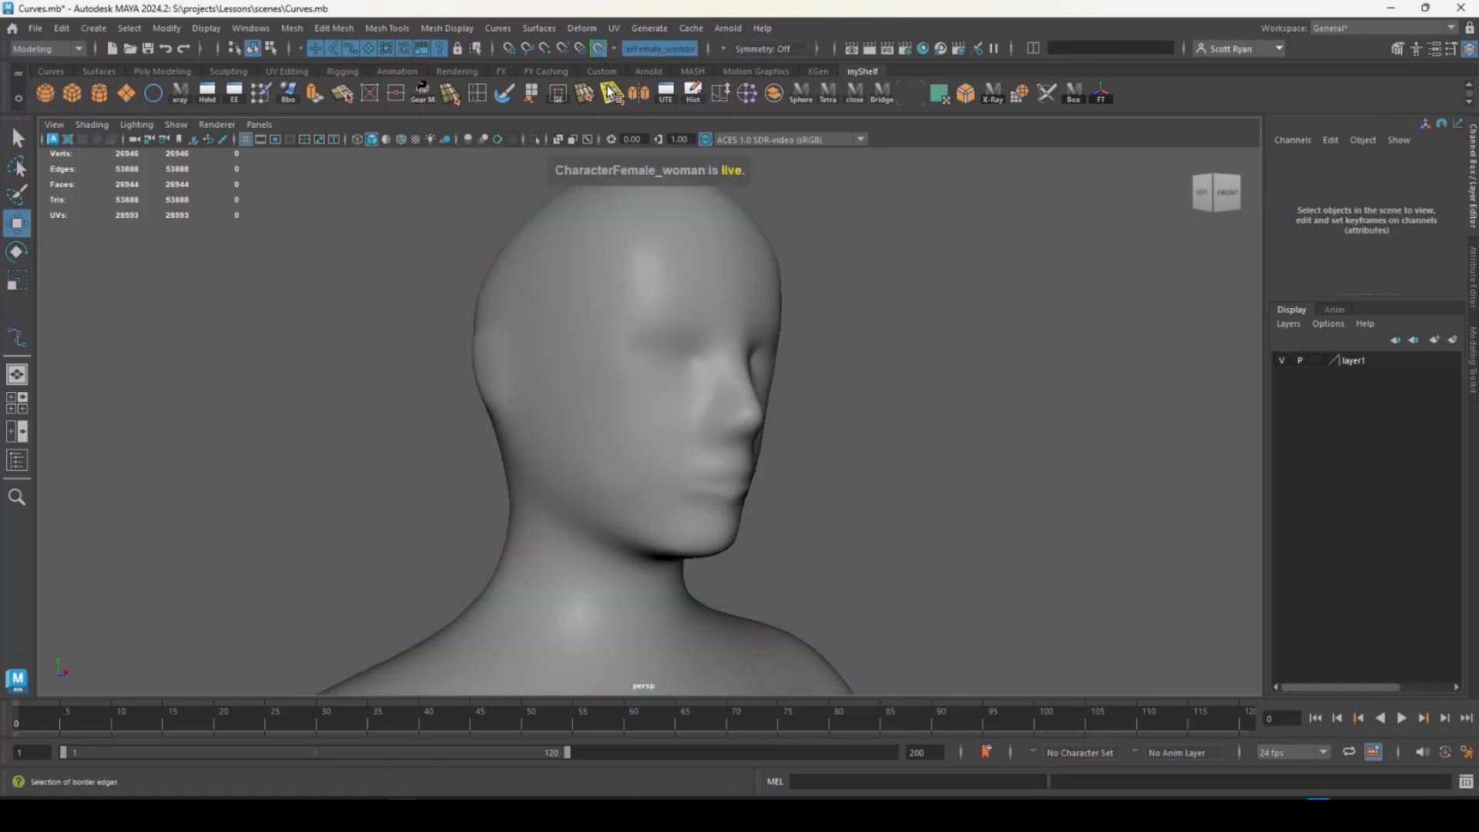
# - Start an EP curve on the live character mesh with points across the back base of the neck
pyautogui.click(17, 339)
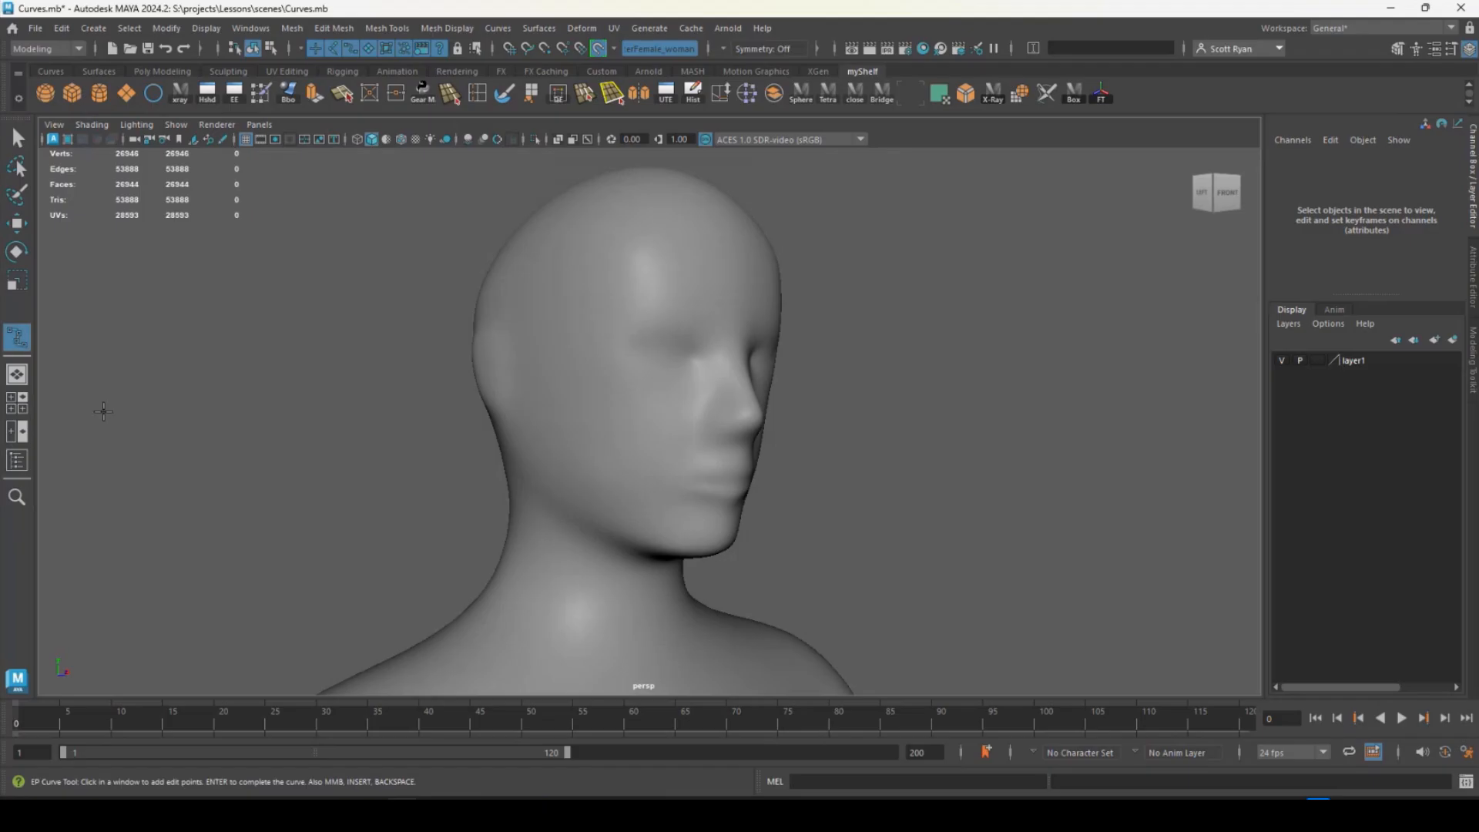
pyautogui.keyDown('alt'); pyautogui.moveTo(397, 465); pyautogui.dragTo(446, 275, button='middle'); pyautogui.keyUp('alt')
pyautogui.keyDown('alt'); pyautogui.moveTo(476, 308); pyautogui.dragTo(396, 334); pyautogui.keyUp('alt')
pyautogui.keyDown('alt'); pyautogui.moveTo(530, 430); pyautogui.dragTo(514, 422, button='middle'); pyautogui.keyUp('alt')
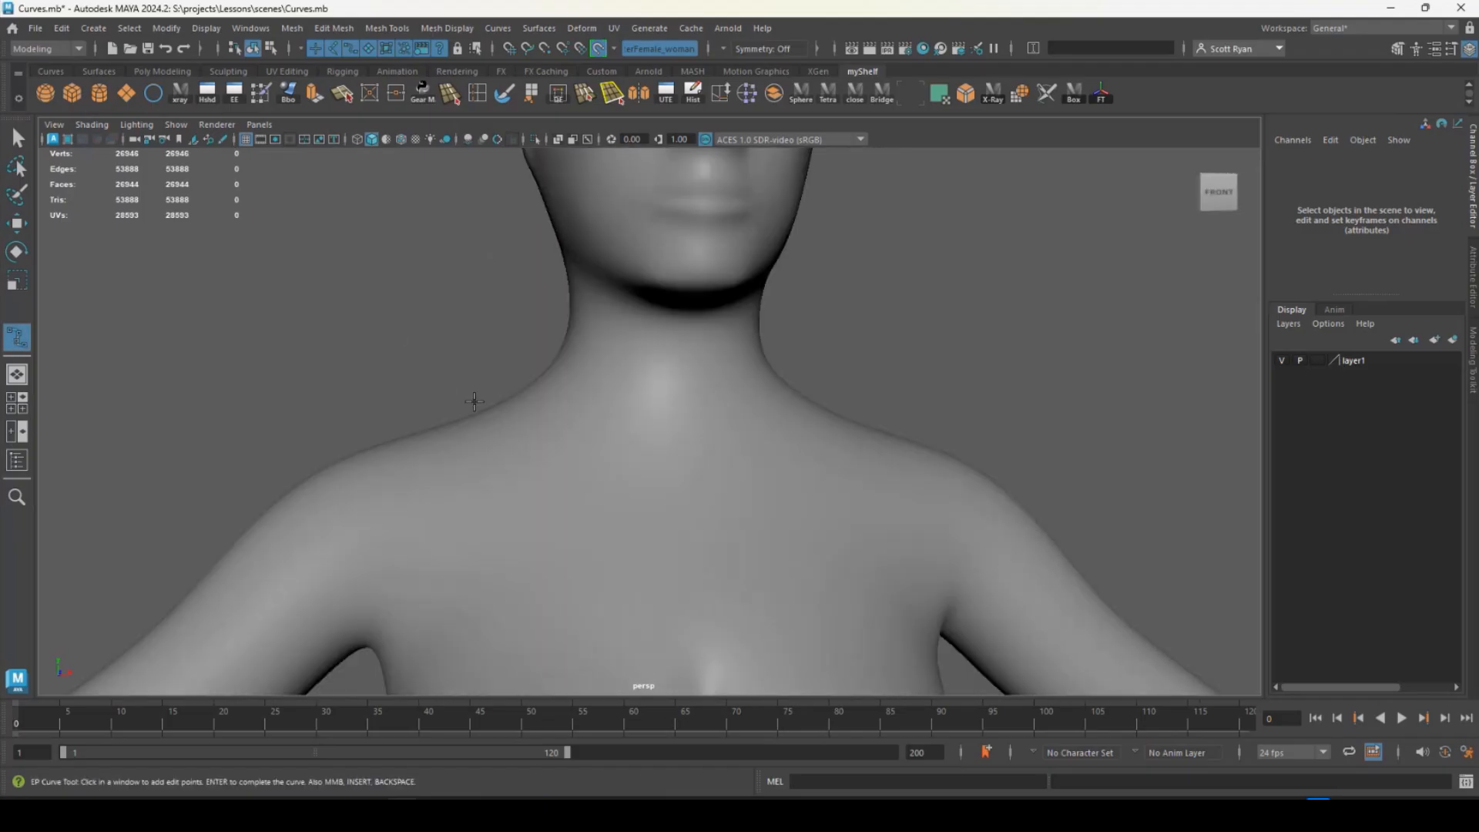
pyautogui.keyDown('alt'); pyautogui.moveTo(474, 401); pyautogui.dragTo(762, 428); pyautogui.keyUp('alt')
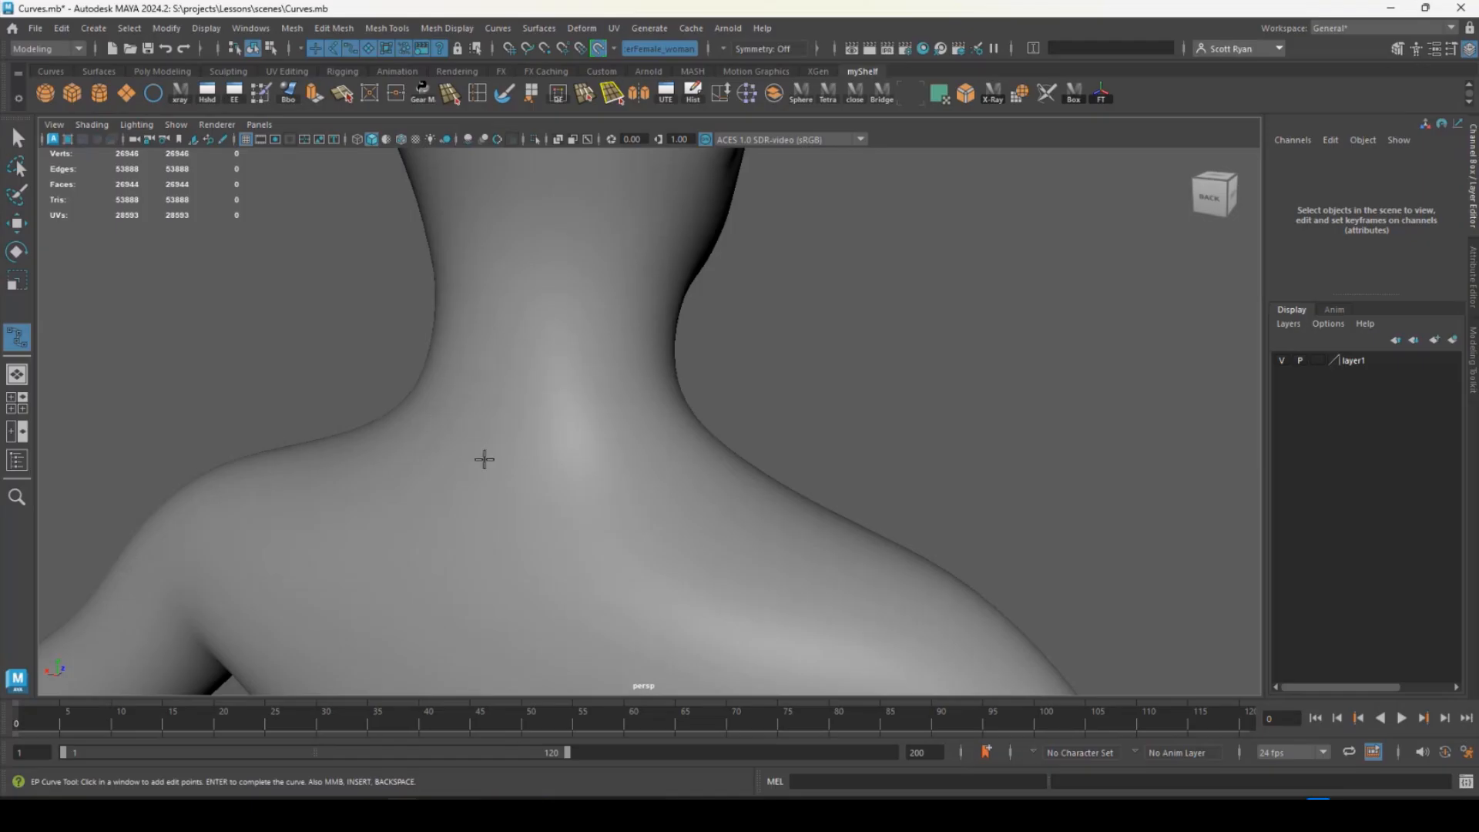
pyautogui.click(493, 461)
pyautogui.click(635, 461)
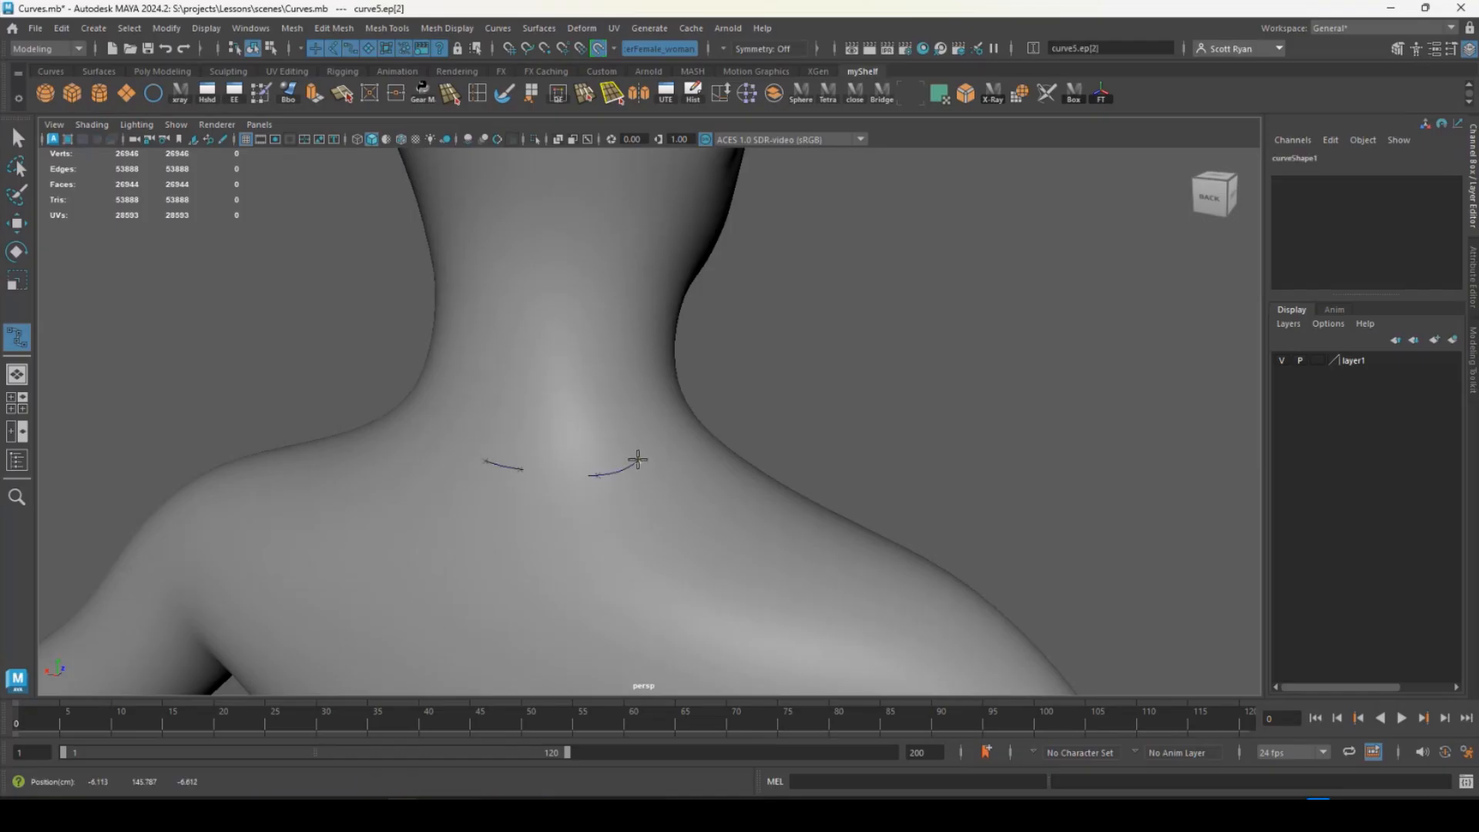
pyautogui.click(688, 440)
# - Continue the EP curve around the character's right side of the neck and across the upper chest in a V-shaped dip
pyautogui.keyDown('alt'); pyautogui.moveTo(687, 441); pyautogui.dragTo(495, 408); pyautogui.keyUp('alt')
pyautogui.click(498, 405)
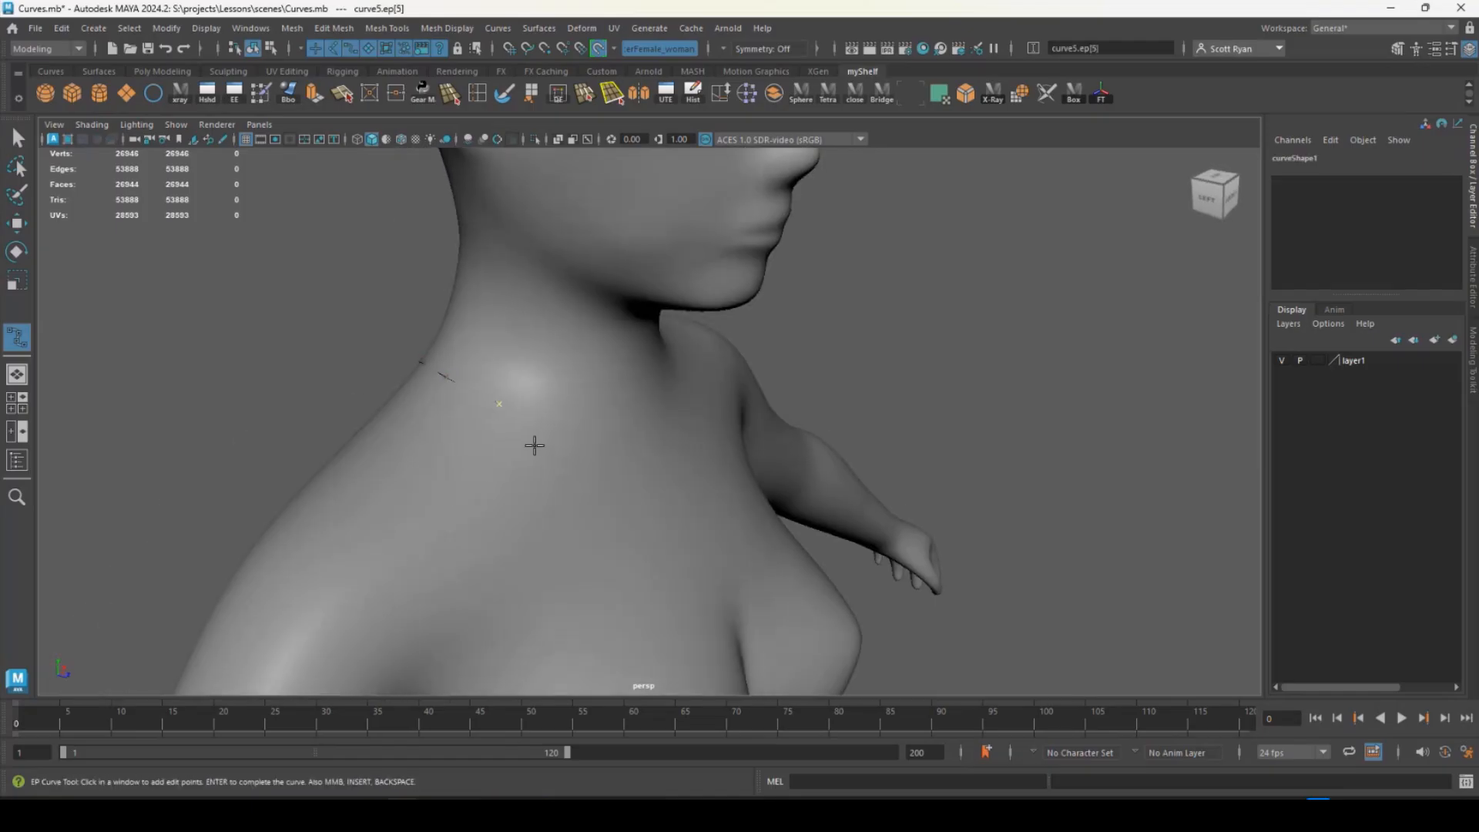
pyautogui.keyDown('alt'); pyautogui.moveTo(666, 473); pyautogui.dragTo(539, 452); pyautogui.keyUp('alt')
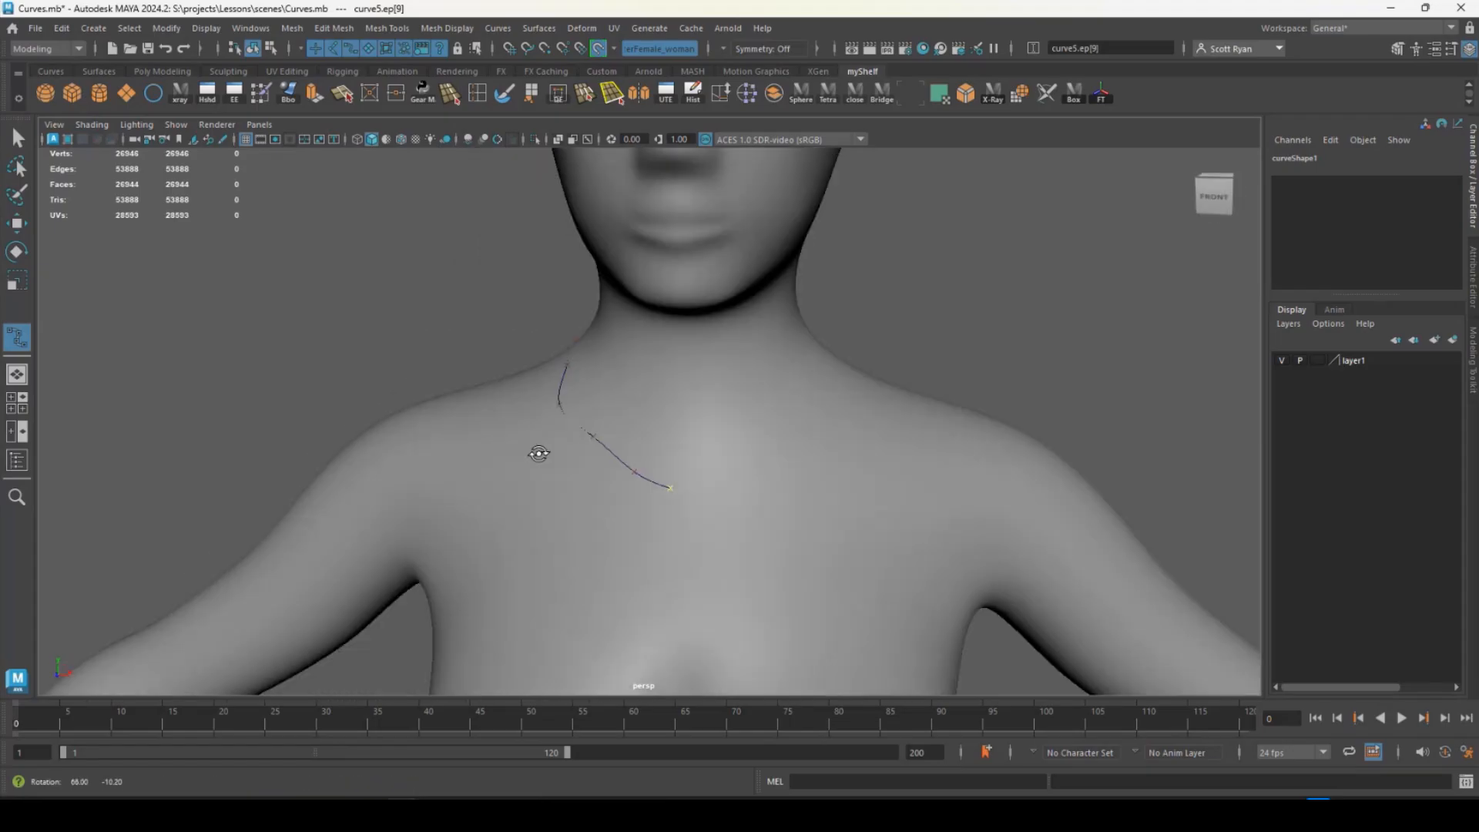
pyautogui.click(713, 475)
pyautogui.click(789, 430)
# - Continue the EP curve around the character's left side to the back of the neck, complete it, and inspect the necklace-shaped result
pyautogui.keyDown('alt'); pyautogui.moveTo(826, 400); pyautogui.dragTo(650, 451); pyautogui.keyUp('alt')
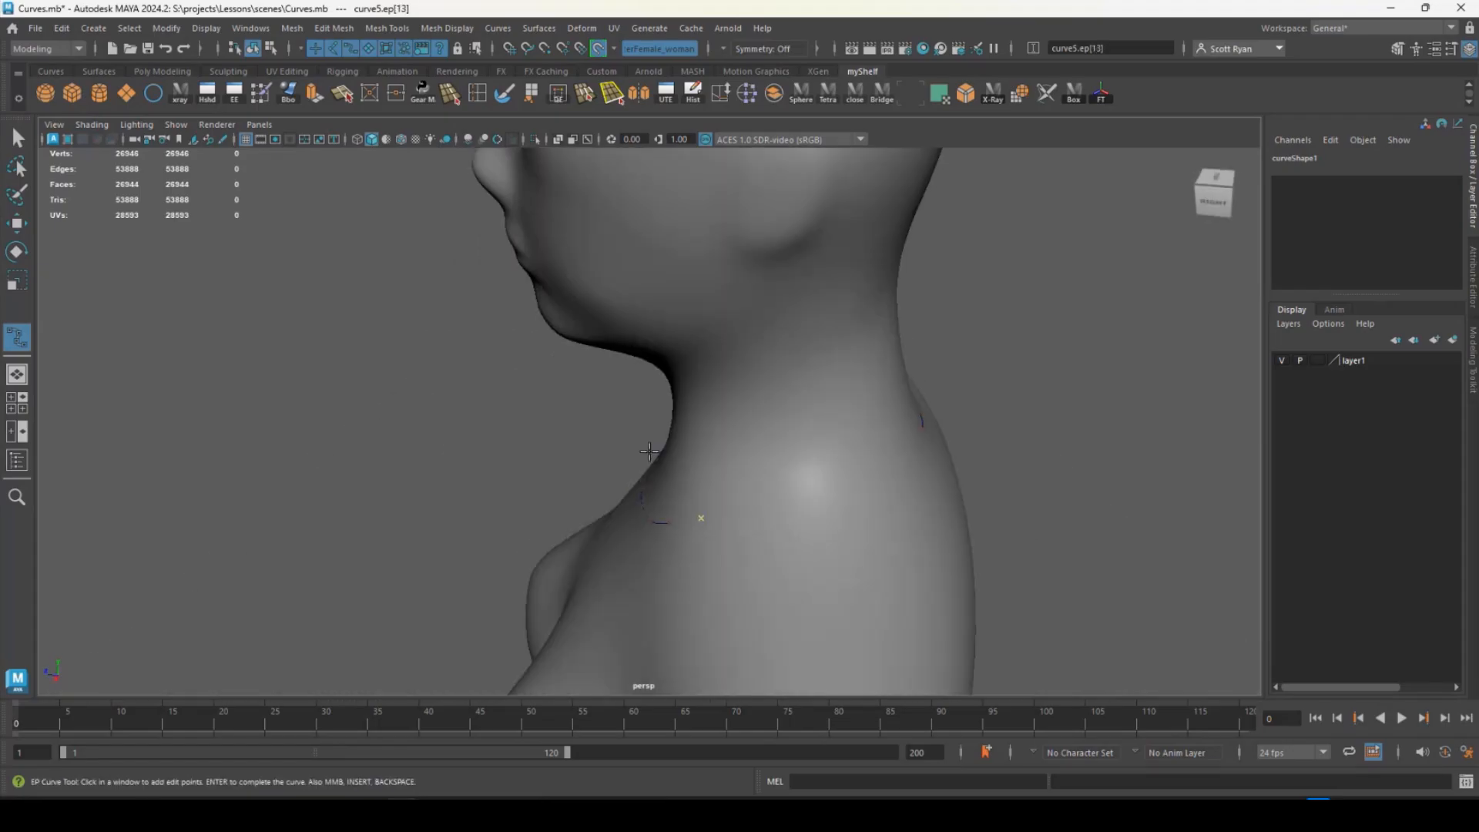
pyautogui.click(821, 490)
pyautogui.click(869, 465)
pyautogui.keyDown('alt'); pyautogui.moveTo(925, 456); pyautogui.dragTo(783, 469); pyautogui.keyUp('alt')
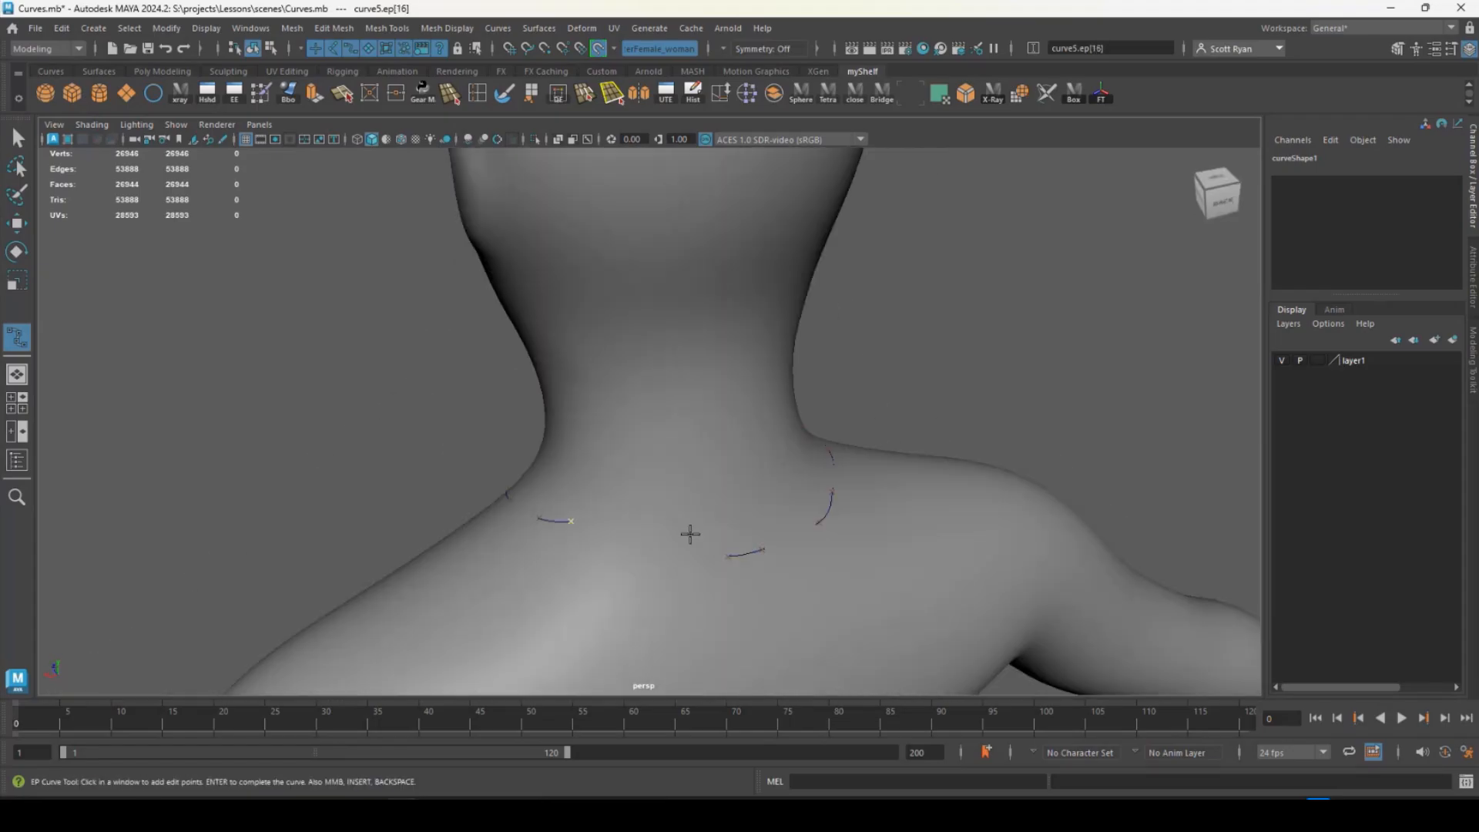
pyautogui.press('Return')
pyautogui.press('w')
pyautogui.keyDown('alt'); pyautogui.moveTo(674, 551); pyautogui.dragTo(644, 487); pyautogui.keyUp('alt')
pyautogui.keyDown('alt'); pyautogui.moveTo(644, 487); pyautogui.dragTo(902, 588, button='right'); pyautogui.keyUp('alt')
pyautogui.keyDown('alt'); pyautogui.moveTo(623, 504); pyautogui.dragTo(674, 483); pyautogui.keyUp('alt')
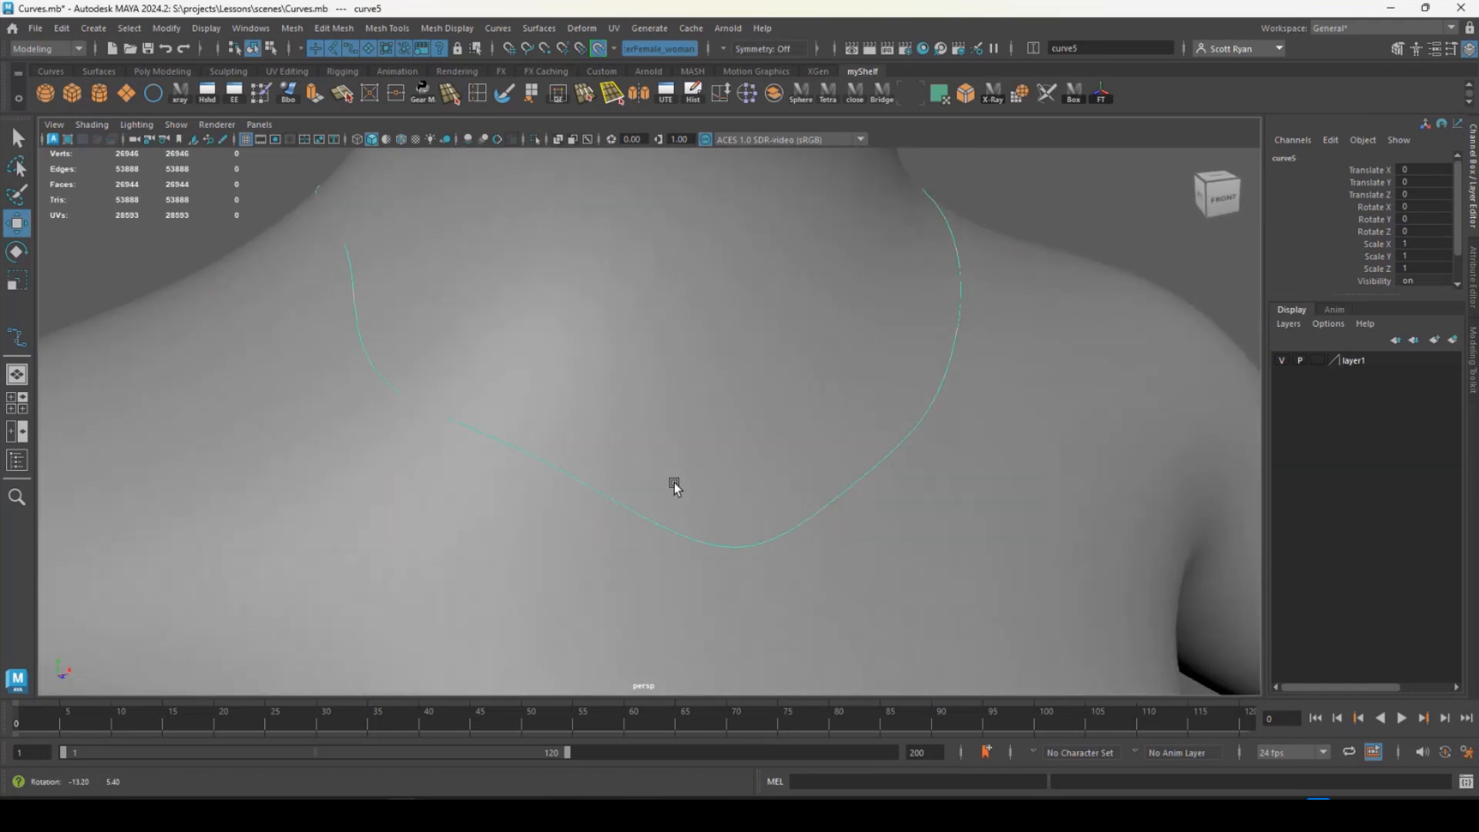
# - Show the necklace curve's edit points and slide those on the character's right upper chest across the mesh surface to reshape the curve
pyautogui.moveTo(500, 446); pyautogui.dragTo(492, 454, button='right')
pyautogui.click(513, 447)
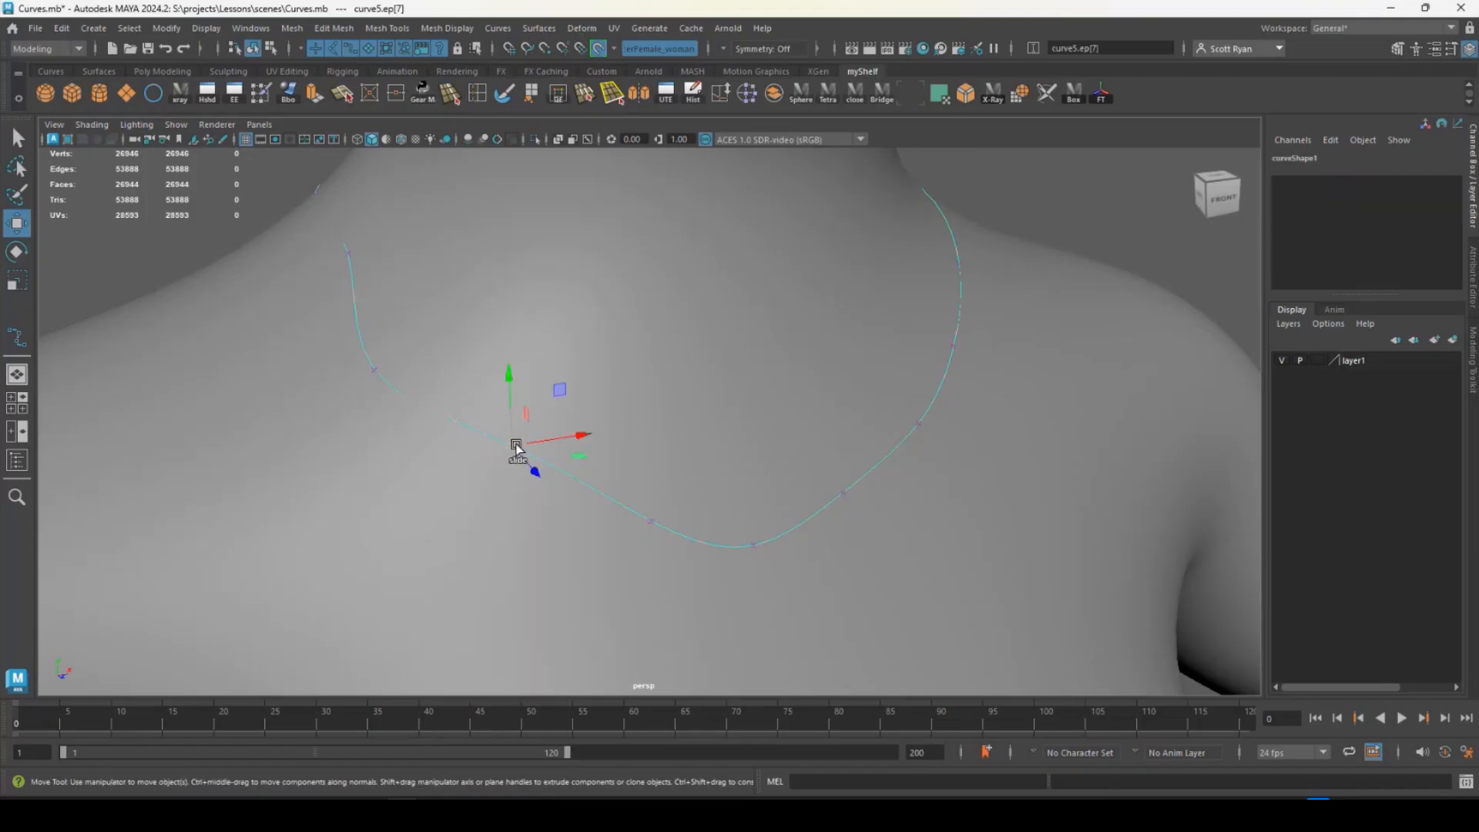
pyautogui.moveTo(512, 453); pyautogui.dragTo(472, 535)
pyautogui.click(652, 539)
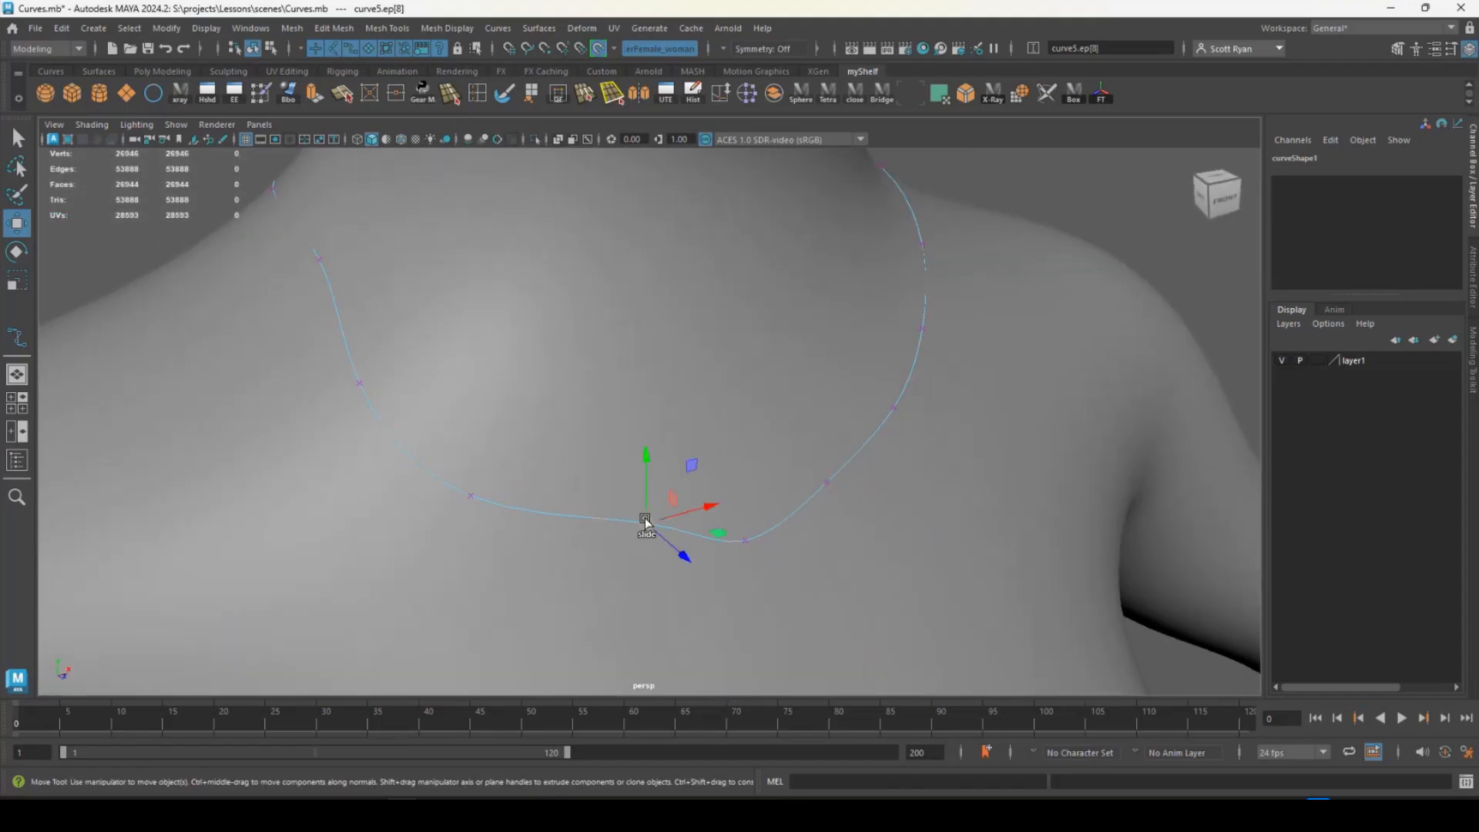
pyautogui.keyDown('alt'); pyautogui.moveTo(625, 513); pyautogui.dragTo(667, 452); pyautogui.keyUp('alt')
# - Slide the edit points beside the necklace curve's lowest dip along the chest, undoing an unwanted point move
pyautogui.click(711, 491)
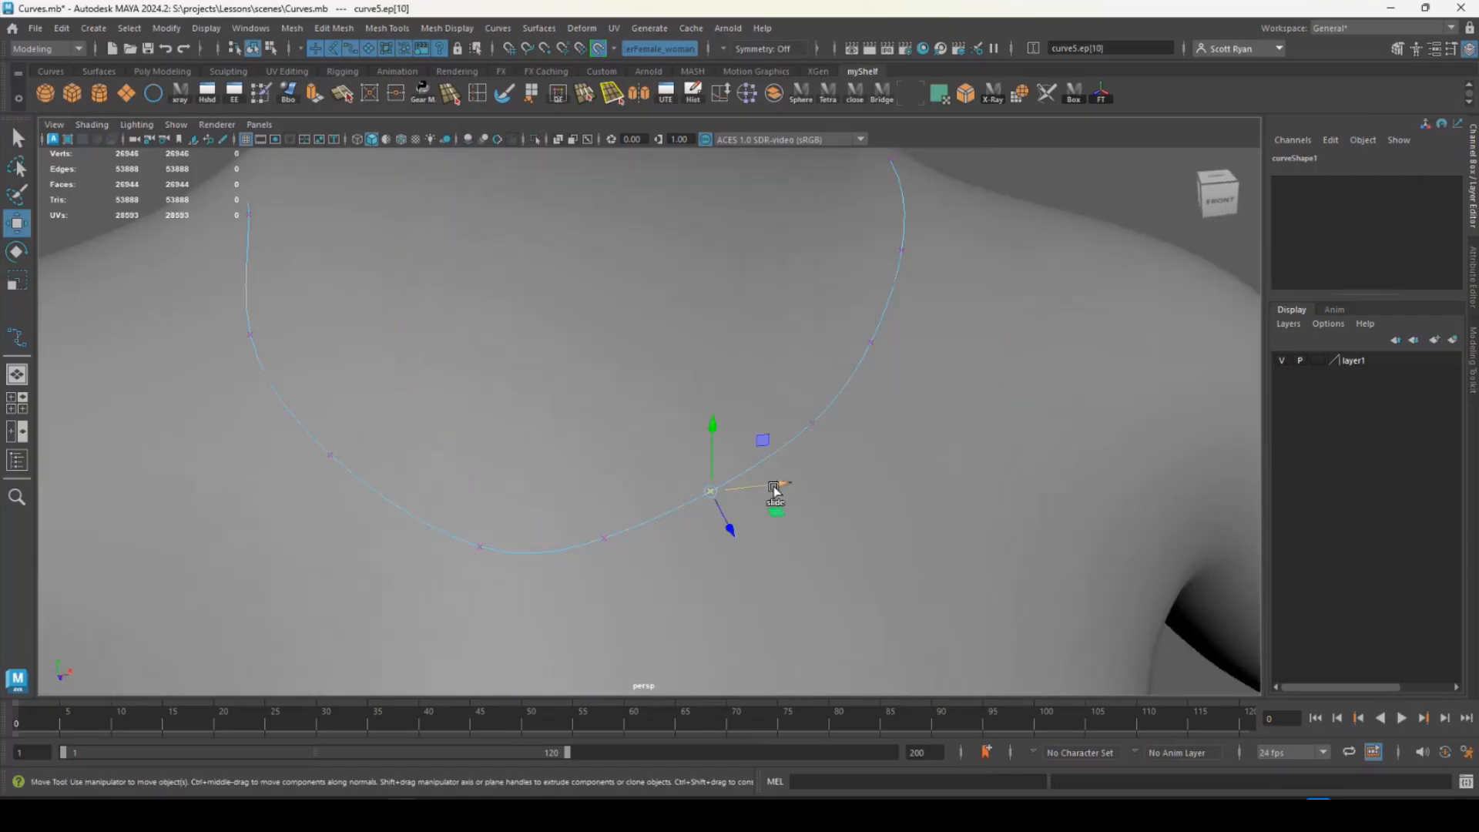
pyautogui.moveTo(773, 487); pyautogui.dragTo(793, 490)
pyautogui.moveTo(558, 503); pyautogui.dragTo(639, 570)
pyautogui.moveTo(605, 477); pyautogui.dragTo(604, 480)
pyautogui.hotkey('ctrl', 'z')
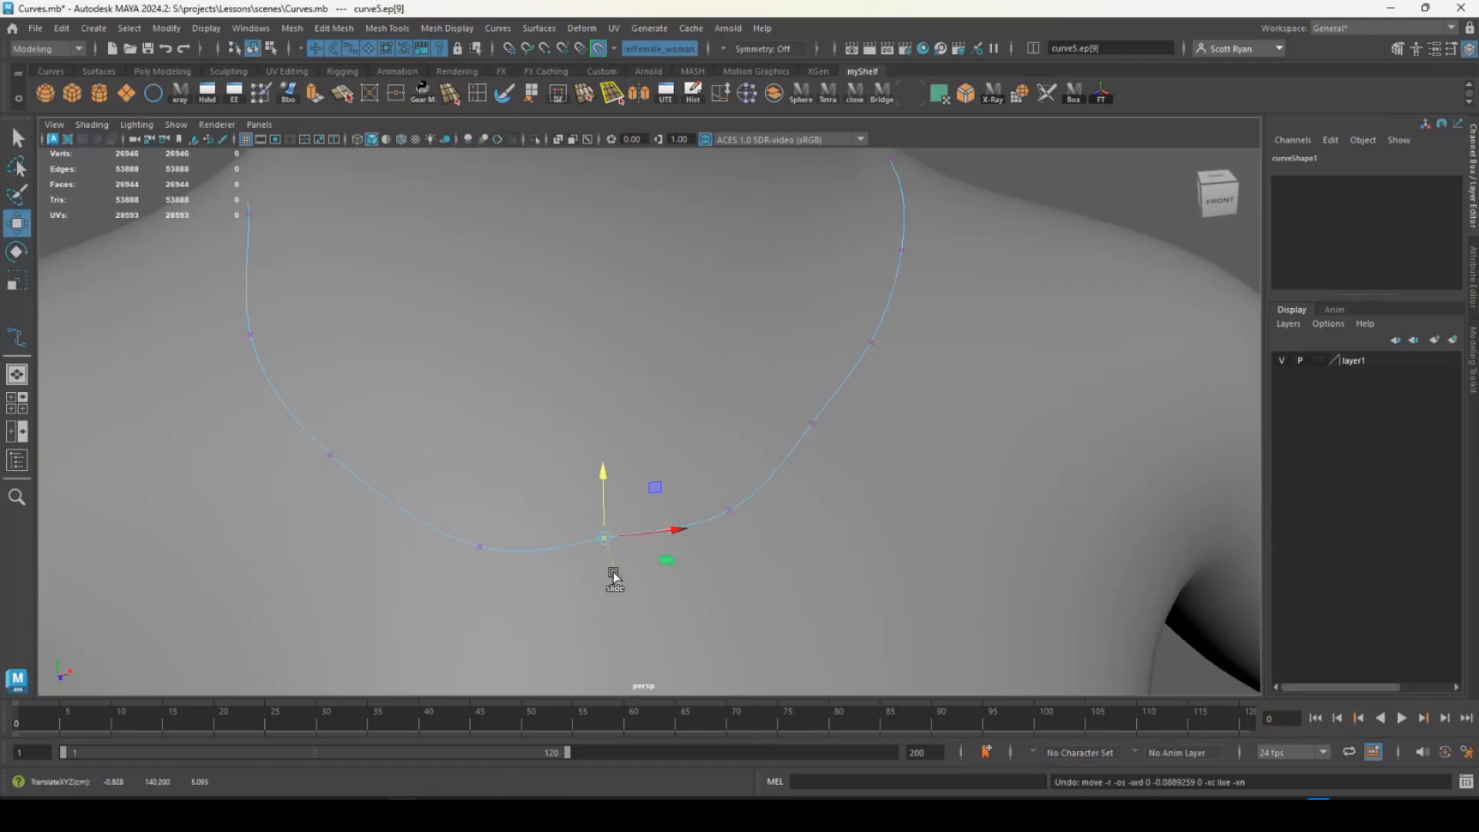
pyautogui.keyDown('alt'); pyautogui.moveTo(614, 571); pyautogui.dragTo(621, 482); pyautogui.keyUp('alt')
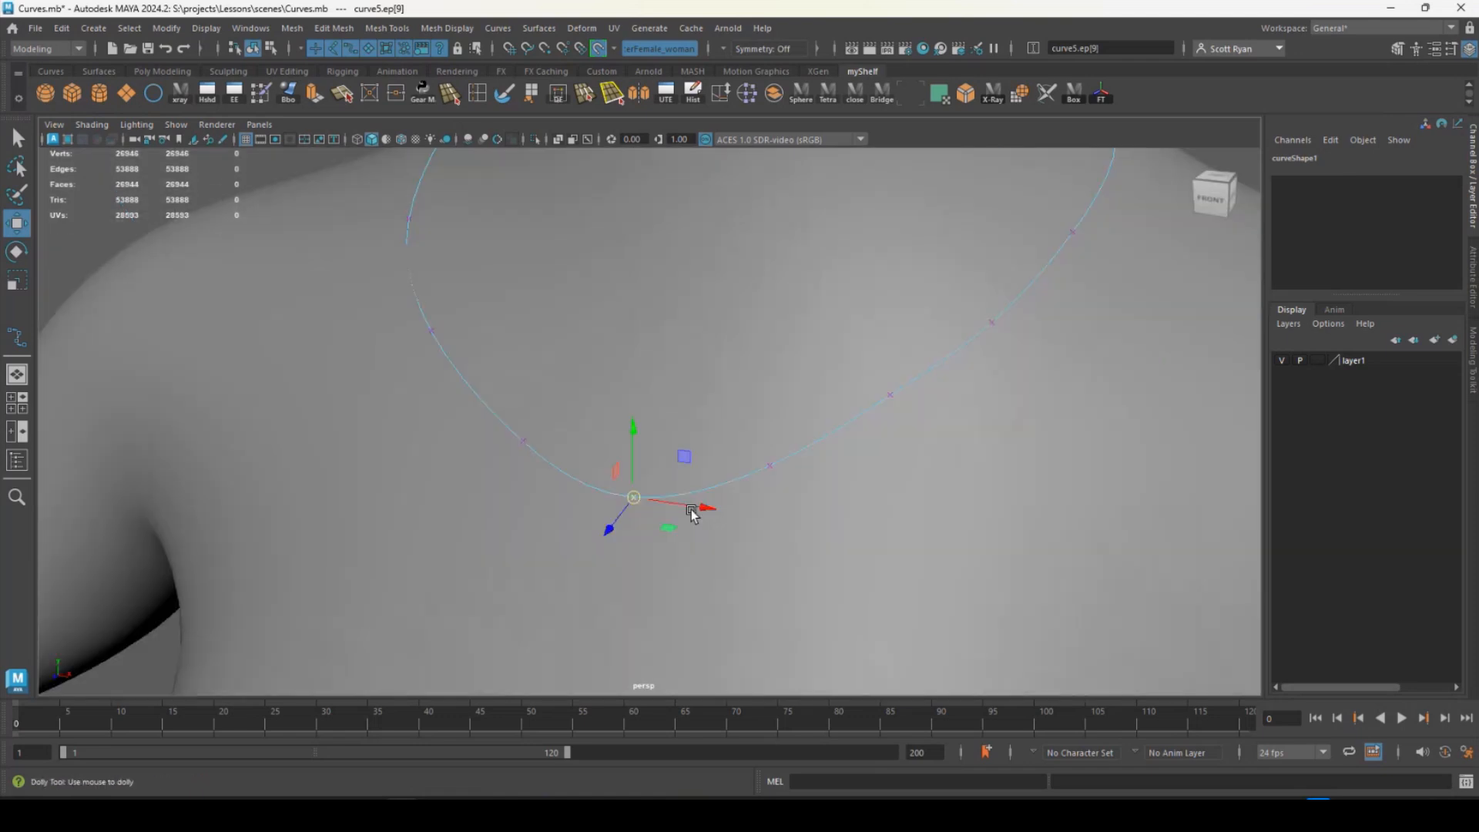
# - Adjust the necklace curve's edit points along the character's left side of the neck, up to the shoulder line
pyautogui.keyDown('alt'); pyautogui.moveTo(693, 515); pyautogui.dragTo(607, 344); pyautogui.keyUp('alt')
pyautogui.moveTo(593, 329); pyautogui.dragTo(681, 318)
pyautogui.moveTo(669, 305); pyautogui.dragTo(614, 355)
pyautogui.keyDown('alt'); pyautogui.moveTo(695, 389); pyautogui.dragTo(782, 376); pyautogui.keyUp('alt')
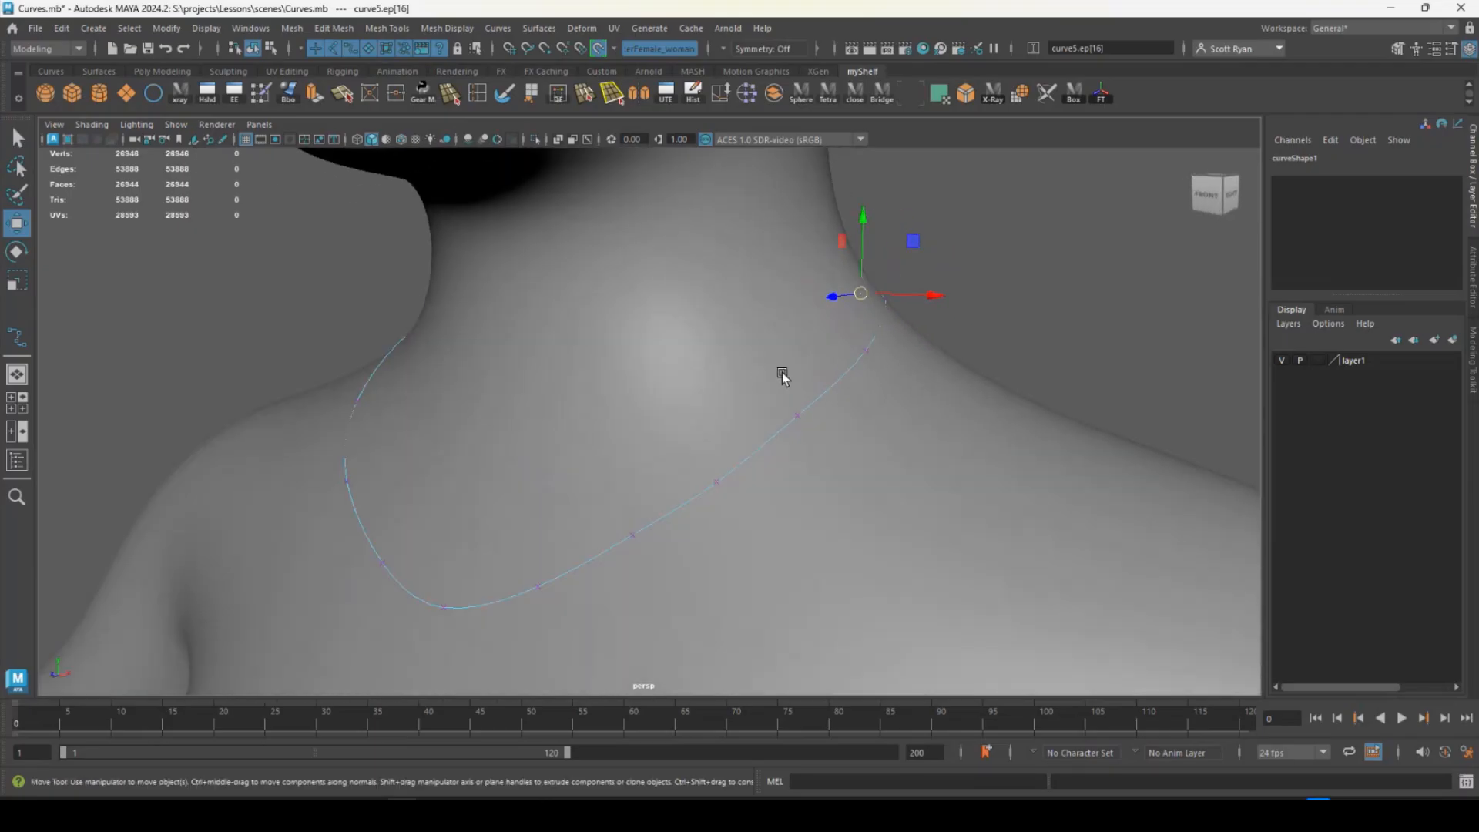
pyautogui.keyDown('alt'); pyautogui.moveTo(782, 376); pyautogui.dragTo(610, 386, button='right'); pyautogui.keyUp('alt')
pyautogui.keyDown('alt'); pyautogui.moveTo(611, 386); pyautogui.dragTo(694, 388); pyautogui.keyUp('alt')
# - Slide the edit point on the character's right side of the neck along the surface to smooth the curve there
pyautogui.keyDown('alt'); pyautogui.moveTo(523, 396); pyautogui.dragTo(639, 468, button='middle'); pyautogui.keyUp('alt')
pyautogui.keyDown('alt'); pyautogui.moveTo(639, 467); pyautogui.dragTo(508, 453); pyautogui.keyUp('alt')
pyautogui.click(517, 444)
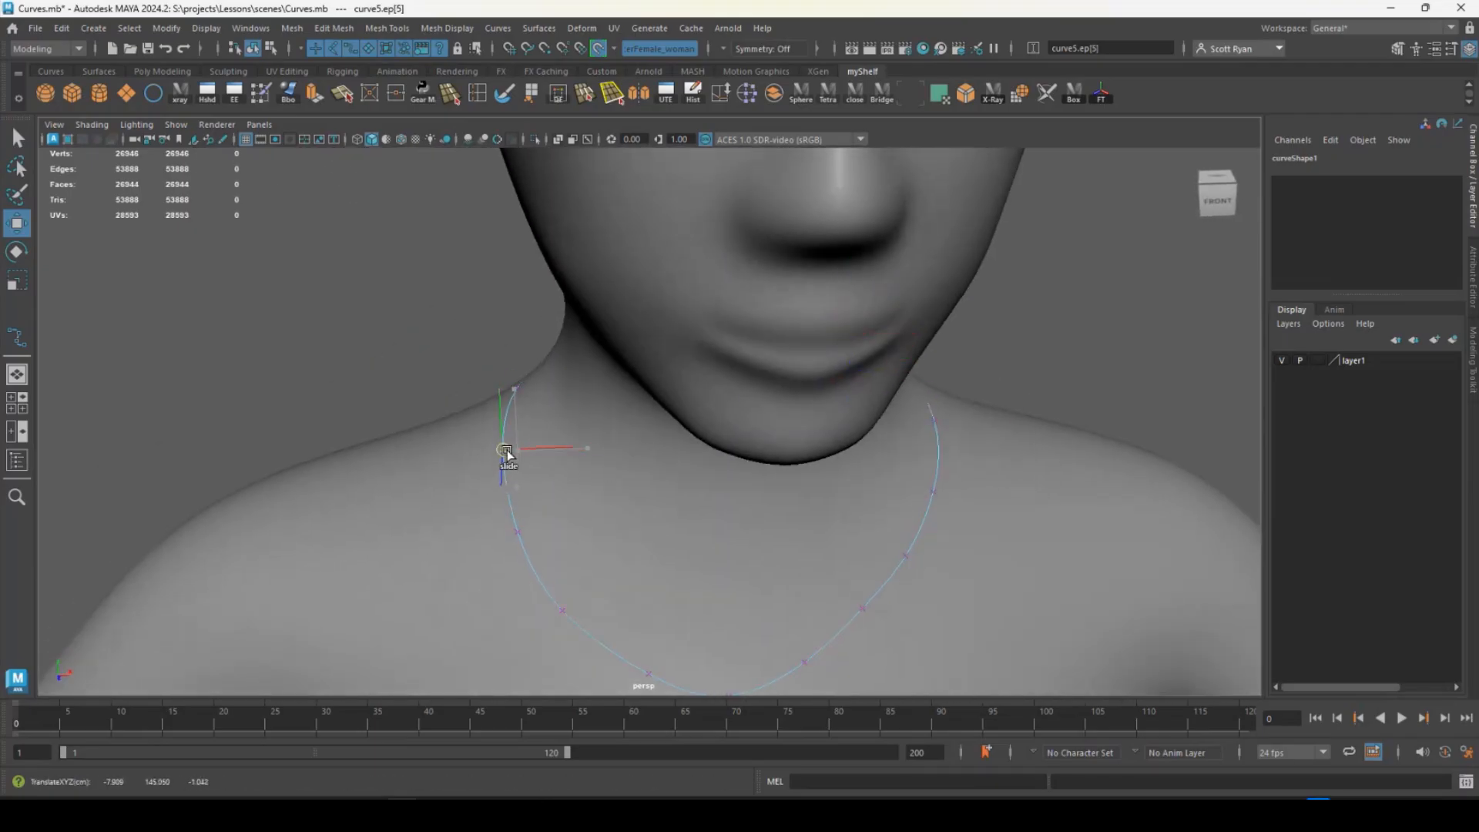
pyautogui.keyDown('alt'); pyautogui.moveTo(507, 453); pyautogui.dragTo(456, 422, button='right'); pyautogui.keyUp('alt')
# - Reposition the necklace curve's edit point behind the character's right shoulder line, at the back of the neck
pyautogui.keyDown('alt'); pyautogui.moveTo(455, 423); pyautogui.dragTo(786, 419); pyautogui.keyUp('alt')
pyautogui.keyDown('alt'); pyautogui.moveTo(786, 419); pyautogui.dragTo(796, 523, button='right'); pyautogui.keyUp('alt')
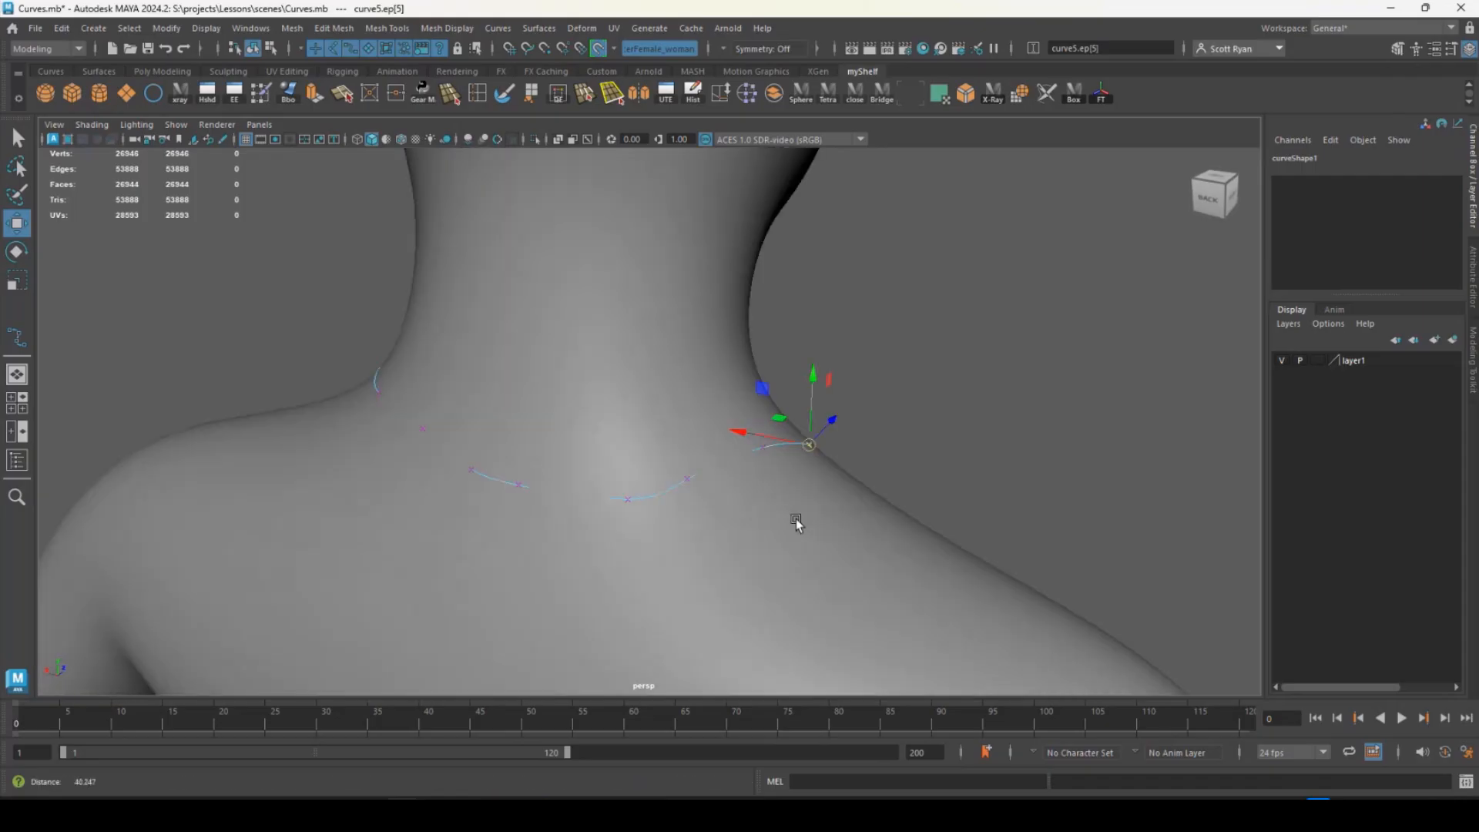
pyautogui.keyDown('alt'); pyautogui.moveTo(795, 524); pyautogui.dragTo(670, 455); pyautogui.keyUp('alt')
pyautogui.click(678, 482)
pyautogui.moveTo(639, 518); pyautogui.dragTo(623, 495)
pyautogui.moveTo(728, 416); pyautogui.dragTo(534, 528)
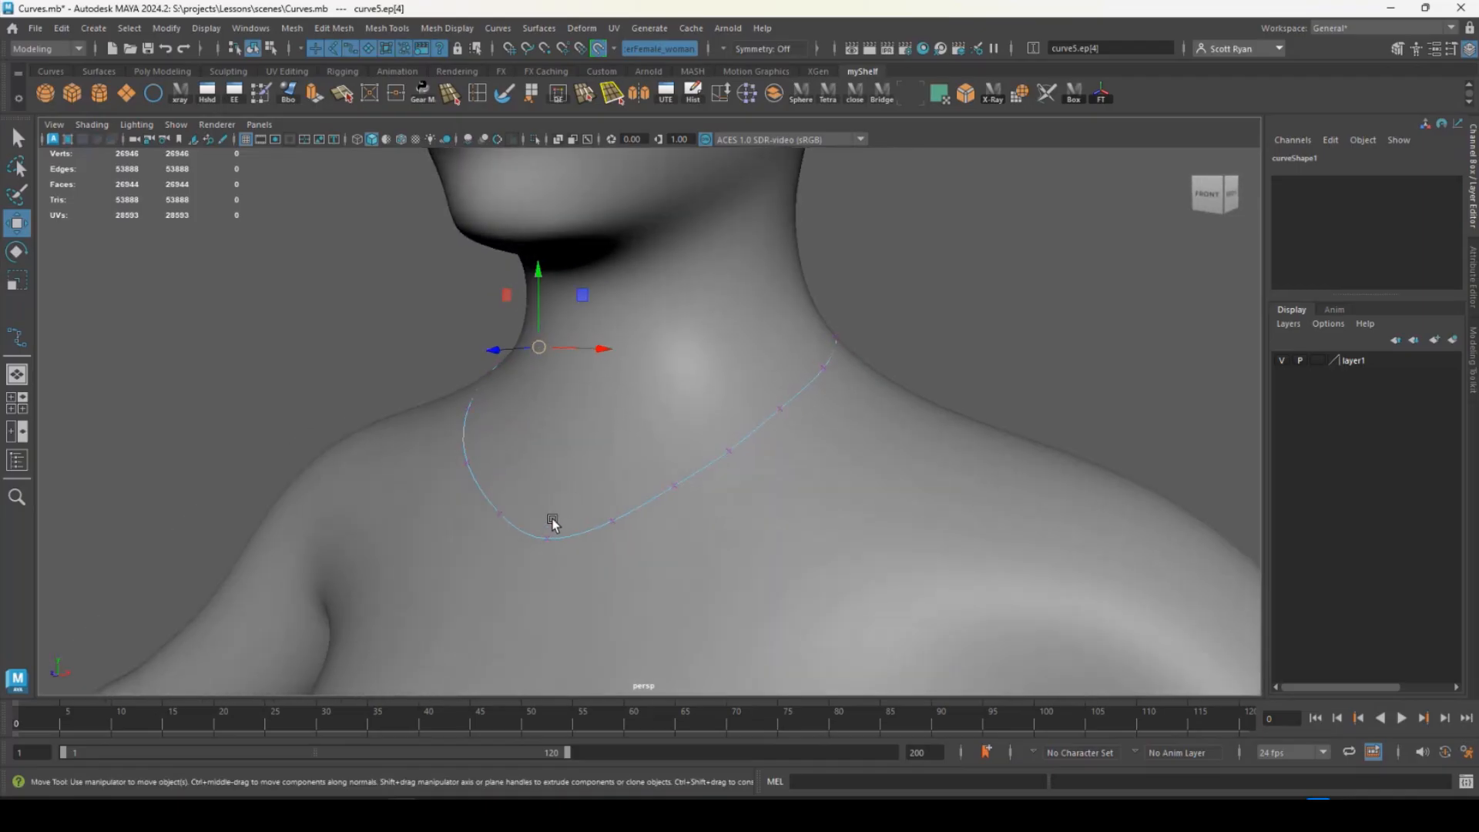
# - Return the necklace curve to object selection and turn off the live surface
pyautogui.press('q')
pyautogui.moveTo(797, 386); pyautogui.dragTo(870, 362, button='right')
pyautogui.moveTo(829, 365)
pyautogui.keyDown('alt'); pyautogui.mouseDown()
pyautogui.moveTo(835, 383)
pyautogui.moveTo(861, 373)
pyautogui.moveTo(848, 373)
pyautogui.mouseUp(); pyautogui.keyUp('alt')
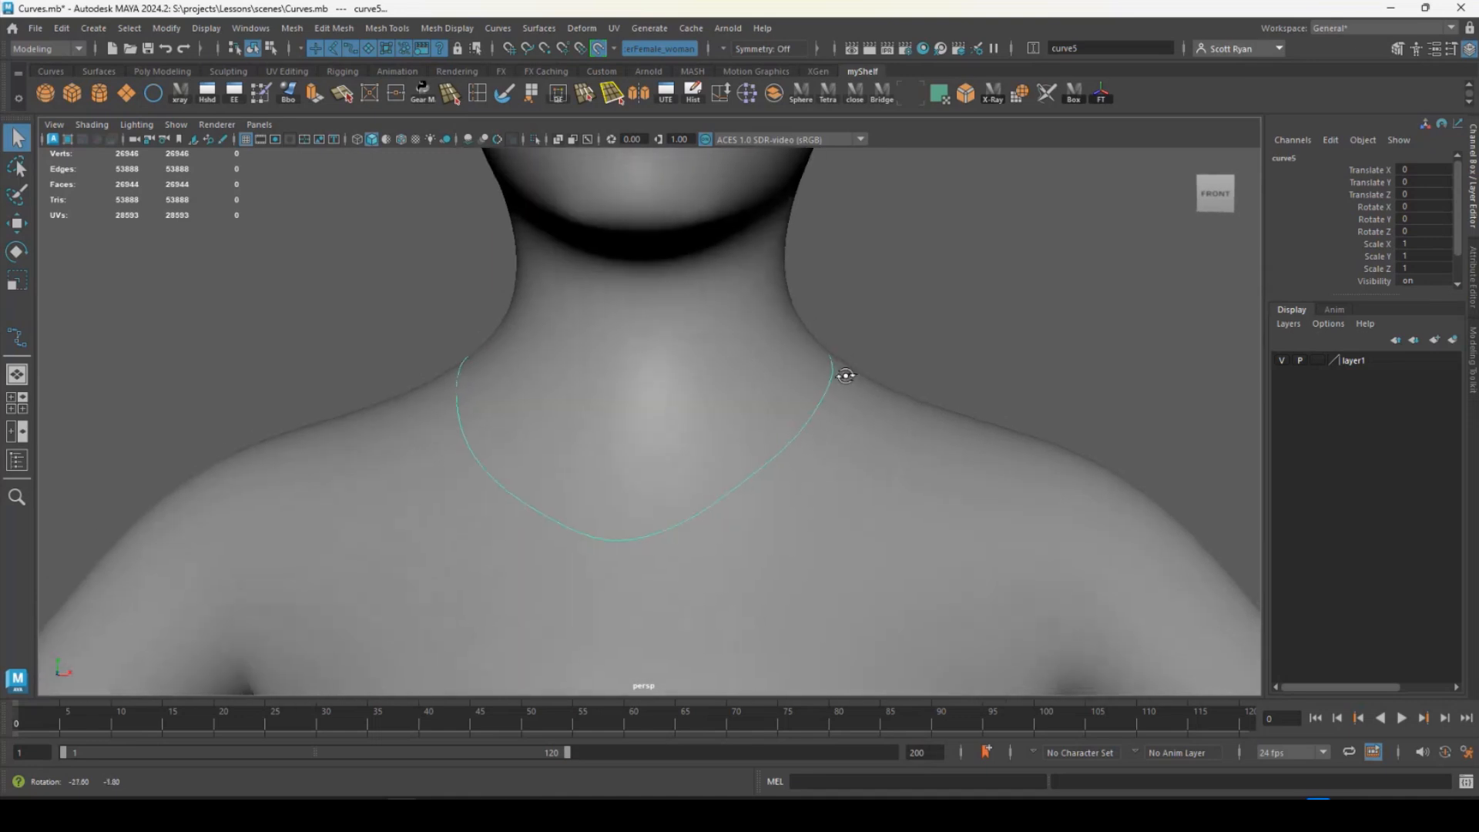
pyautogui.click(598, 51)
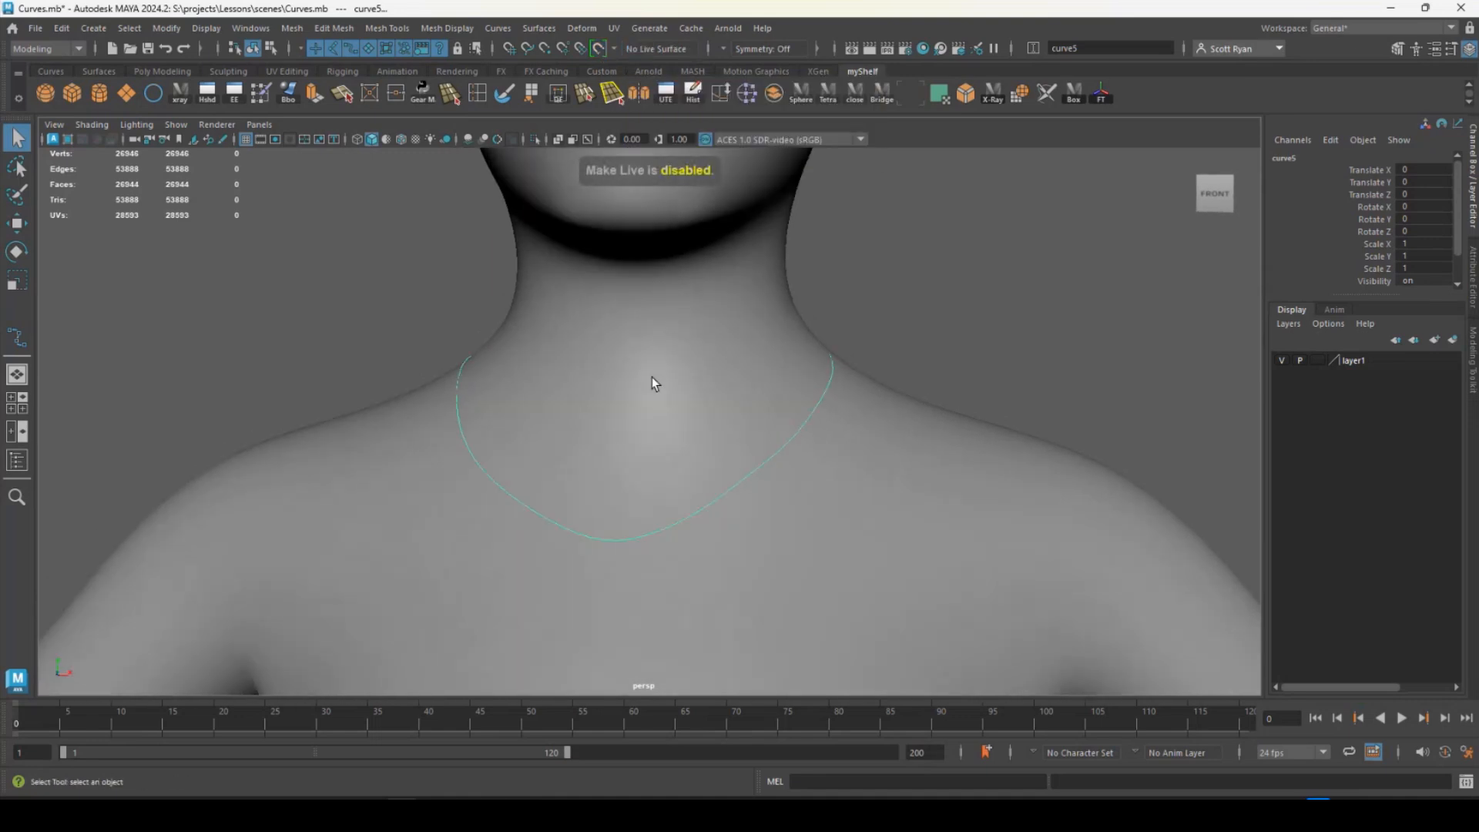
# - Switch the female character mesh to edge selection and select the full edge loop around the base of the neck
pyautogui.click(622, 398)
pyautogui.keyDown('alt'); pyautogui.moveTo(623, 398); pyautogui.dragTo(537, 399); pyautogui.keyUp('alt')
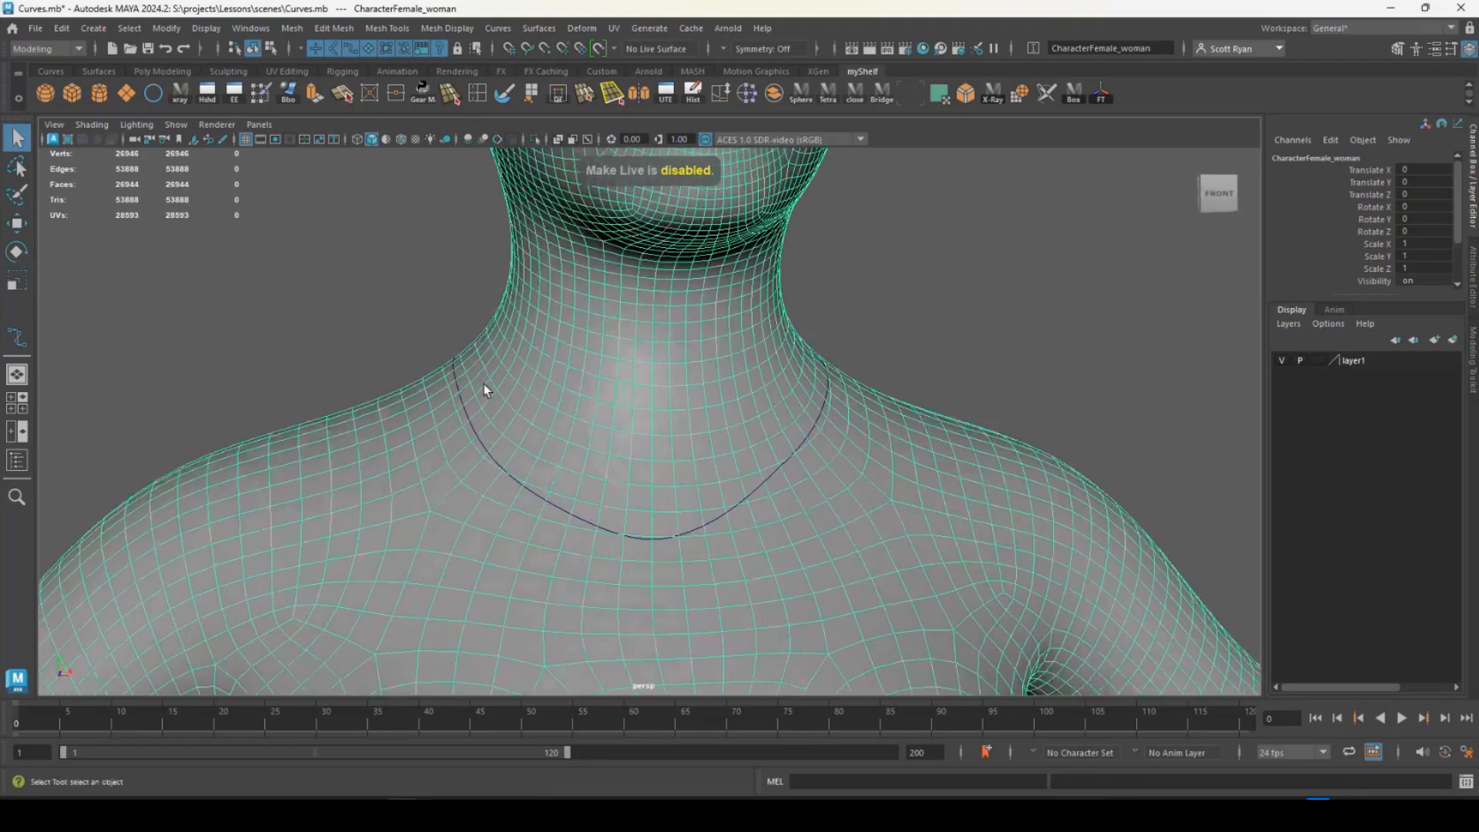
pyautogui.moveTo(551, 354); pyautogui.dragTo(555, 411, button='right')
pyautogui.moveTo(549, 301); pyautogui.dragTo(550, 308, button='right')
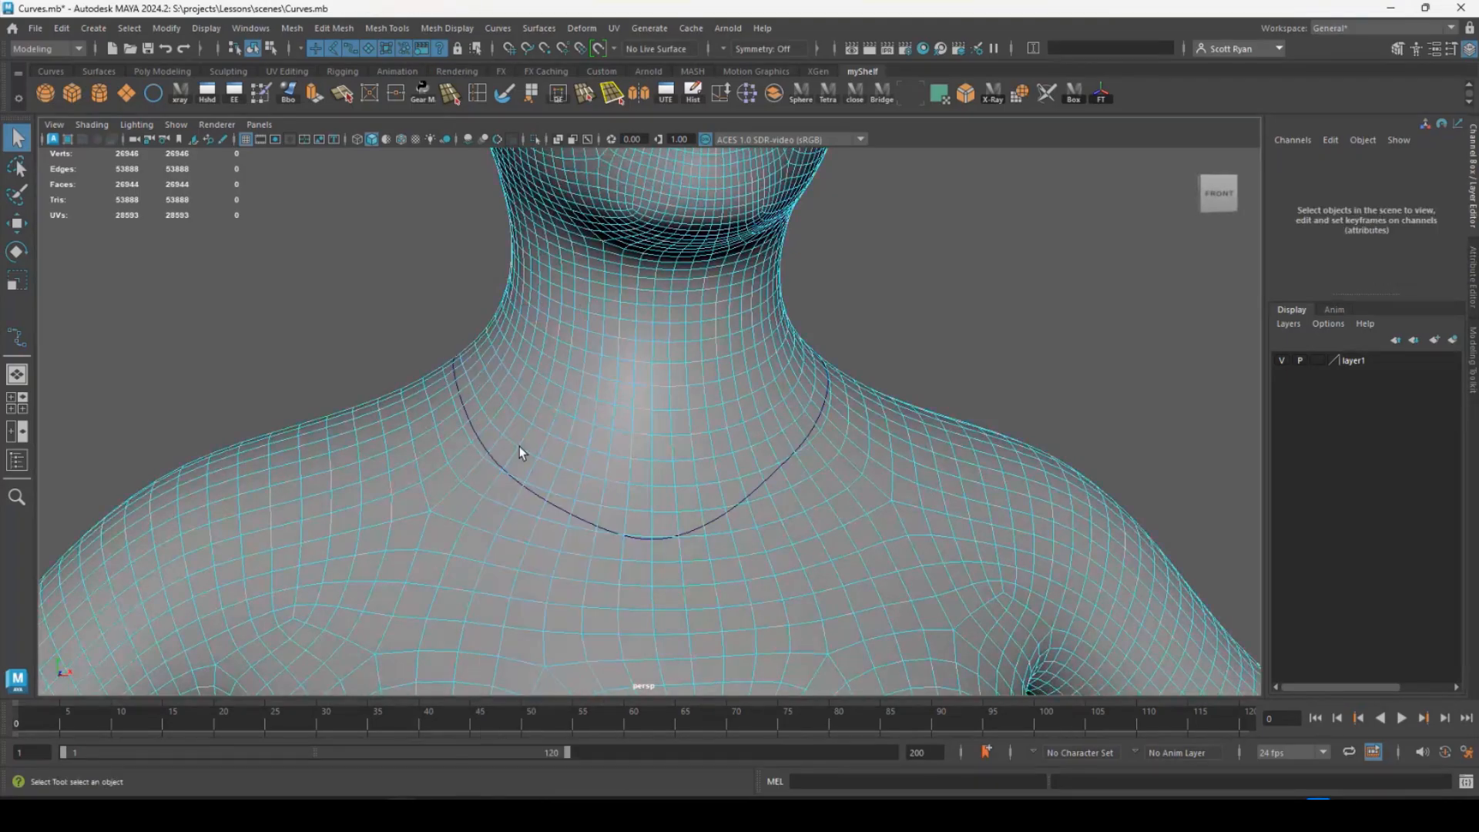
pyautogui.doubleClick(535, 487)
pyautogui.keyDown('alt'); pyautogui.moveTo(534, 487); pyautogui.dragTo(443, 408); pyautogui.keyUp('alt')
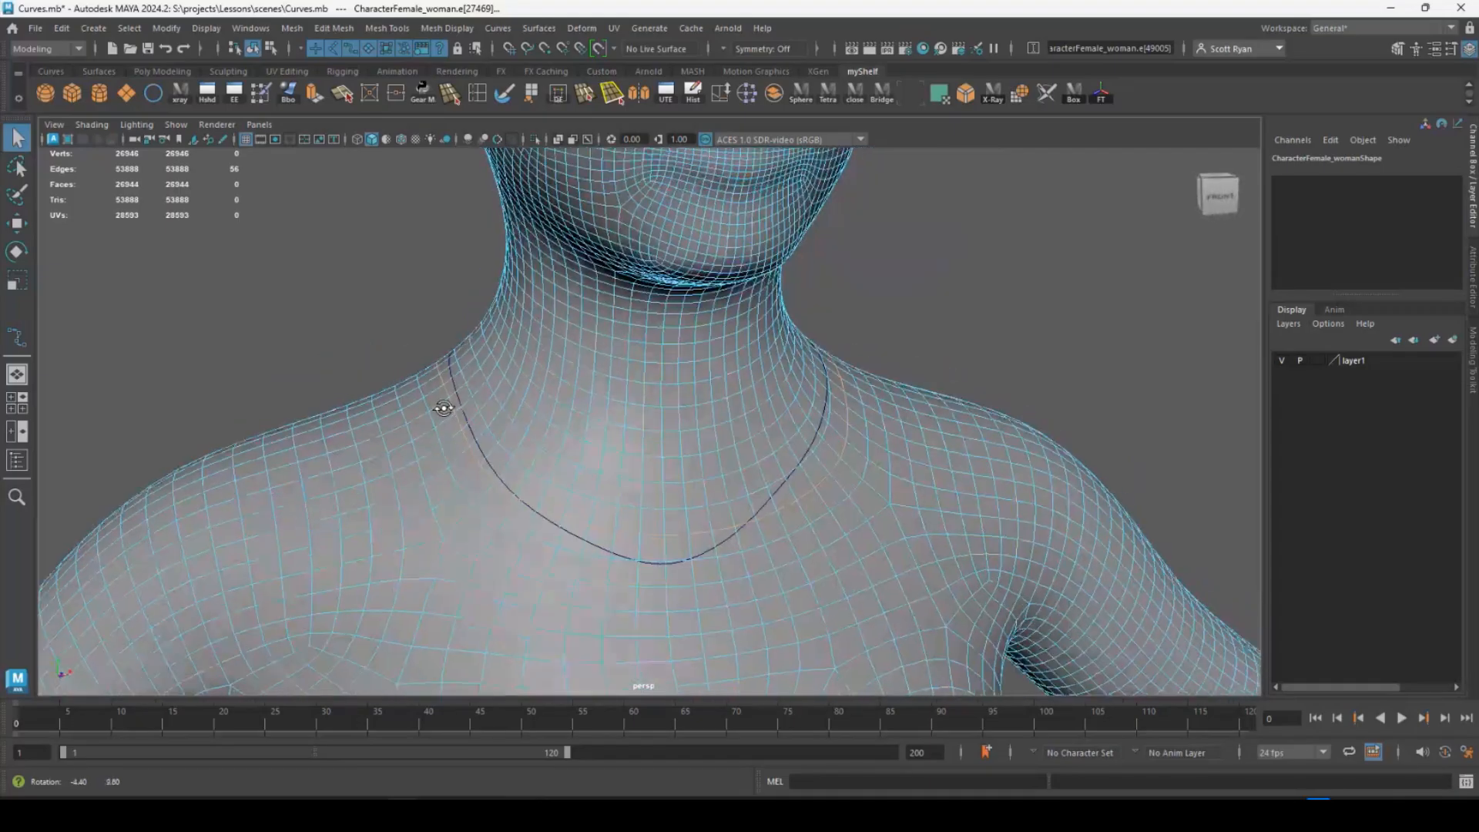
# - Convert the selected neck edge loop into a curve with Polygon Edges to Curve
pyautogui.click(61, 28)
pyautogui.moveTo(163, 31)
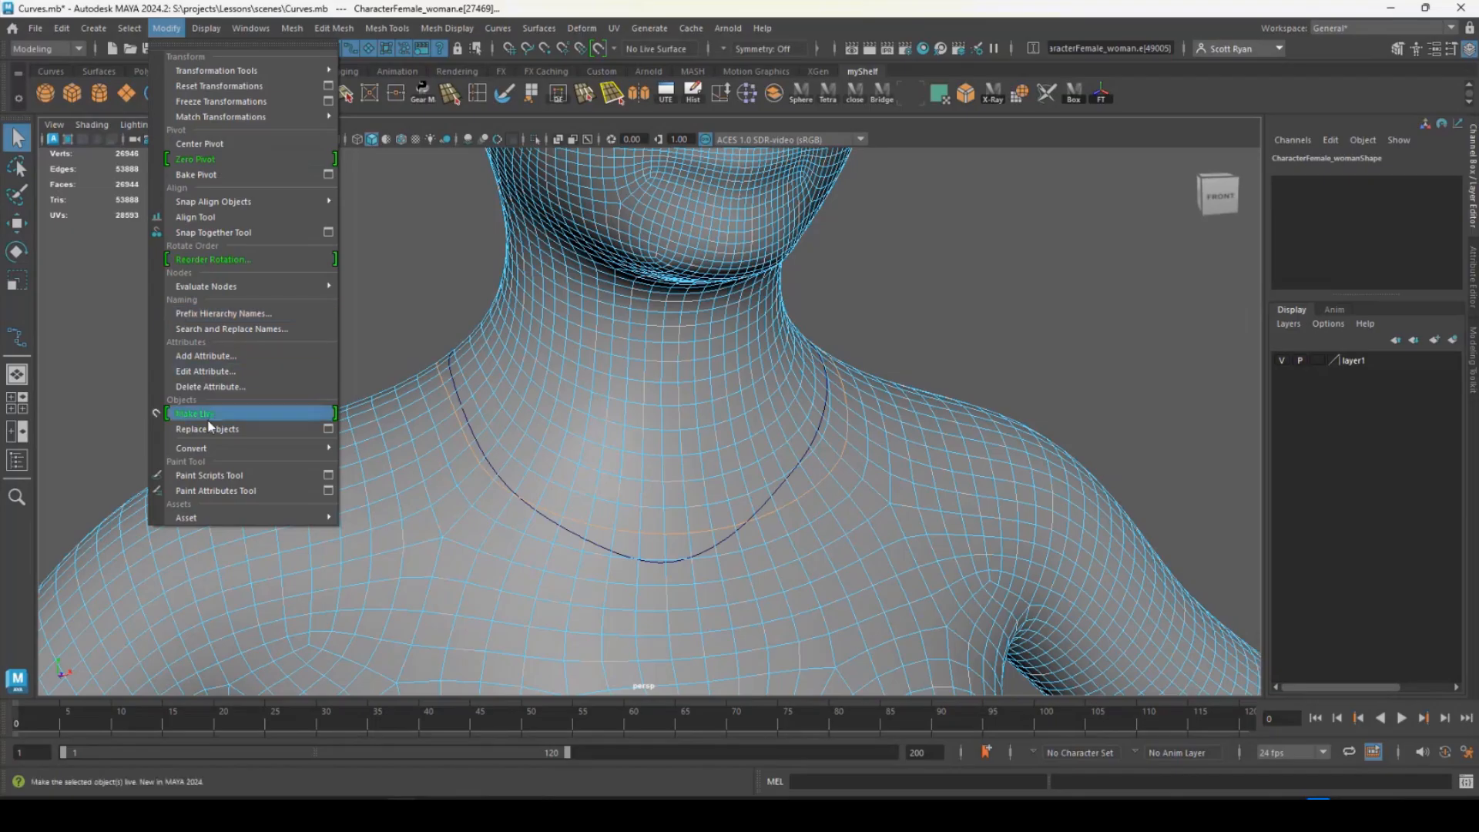
pyautogui.moveTo(209, 454)
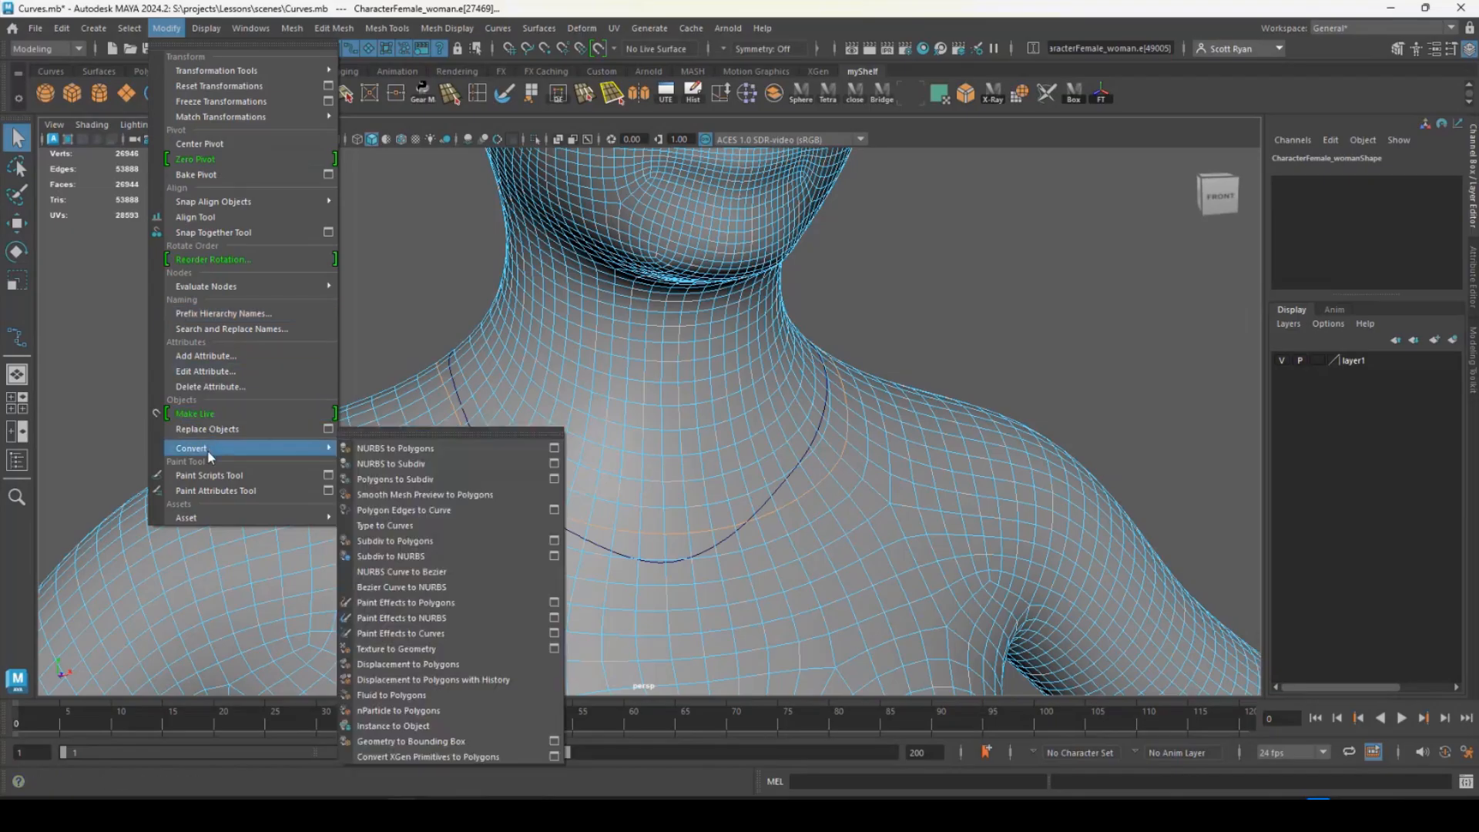
pyautogui.click(425, 511)
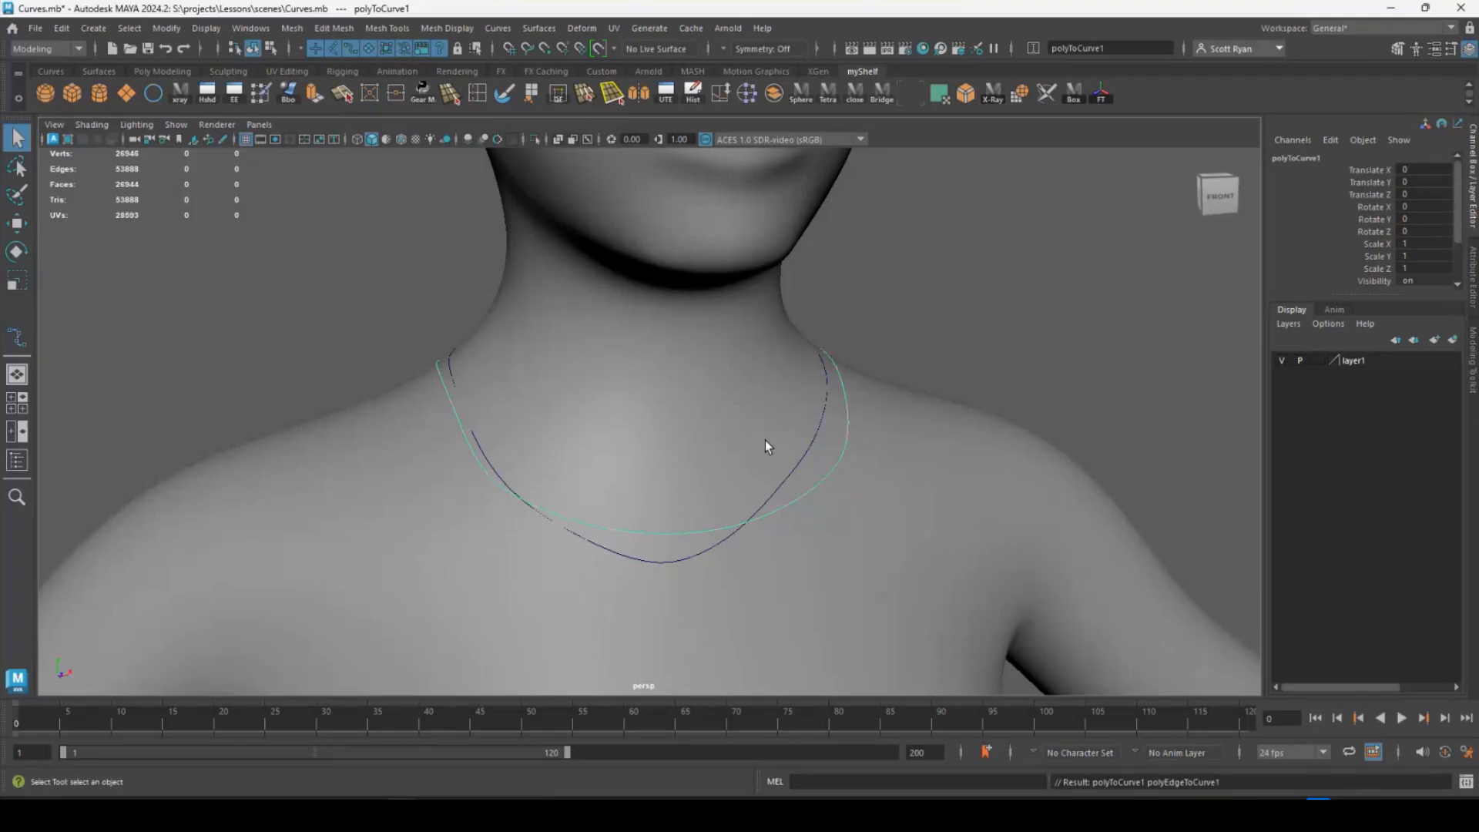
# - Examine the curve made from the edge loop against the hand-drawn necklace curve around the character's neck
pyautogui.keyDown('alt'); pyautogui.moveTo(617, 409); pyautogui.dragTo(652, 333); pyautogui.keyUp('alt')
pyautogui.scroll(-5, 449, 402)
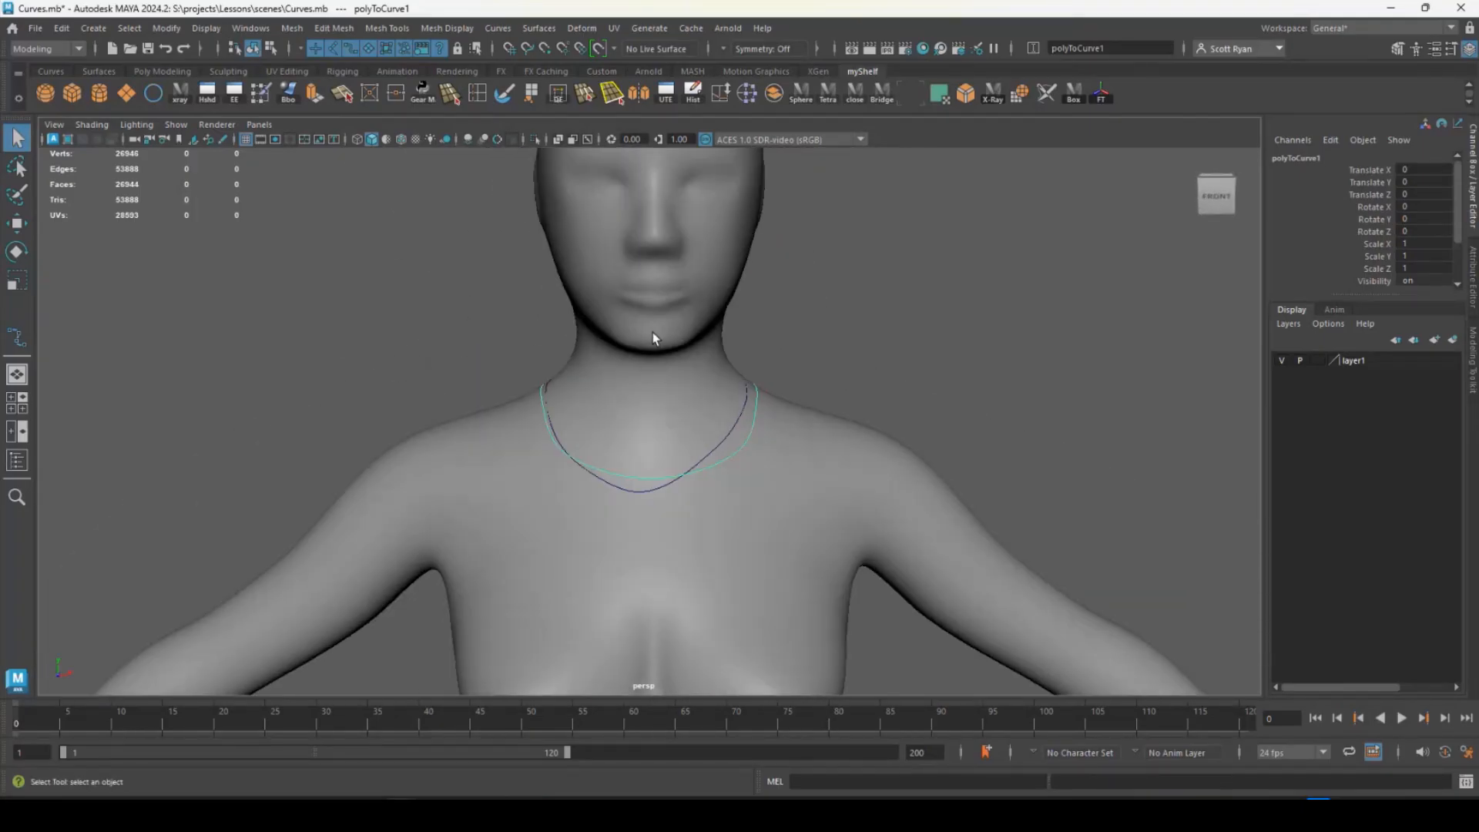
pyautogui.keyDown('alt'); pyautogui.moveTo(653, 333); pyautogui.dragTo(593, 410, button='middle'); pyautogui.keyUp('alt')
pyautogui.keyDown('alt'); pyautogui.moveTo(592, 416); pyautogui.dragTo(644, 409); pyautogui.keyUp('alt')
pyautogui.keyDown('alt'); pyautogui.moveTo(644, 410); pyautogui.dragTo(382, 344, button='right'); pyautogui.keyUp('alt')
pyautogui.keyDown('alt'); pyautogui.moveTo(595, 427); pyautogui.dragTo(551, 391); pyautogui.keyUp('alt')
pyautogui.keyDown('alt'); pyautogui.moveTo(637, 476); pyautogui.dragTo(589, 451); pyautogui.keyUp('alt')
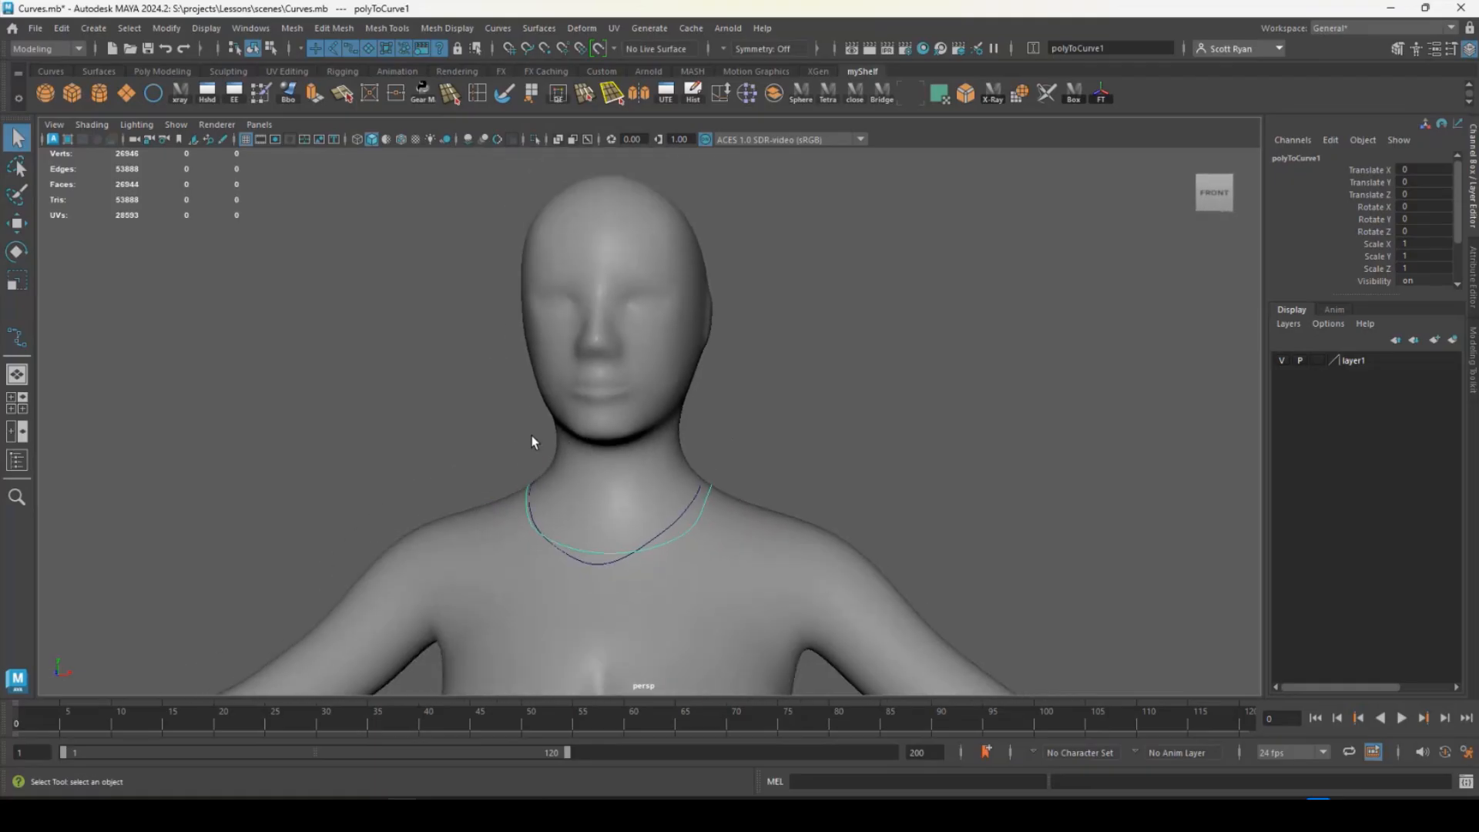